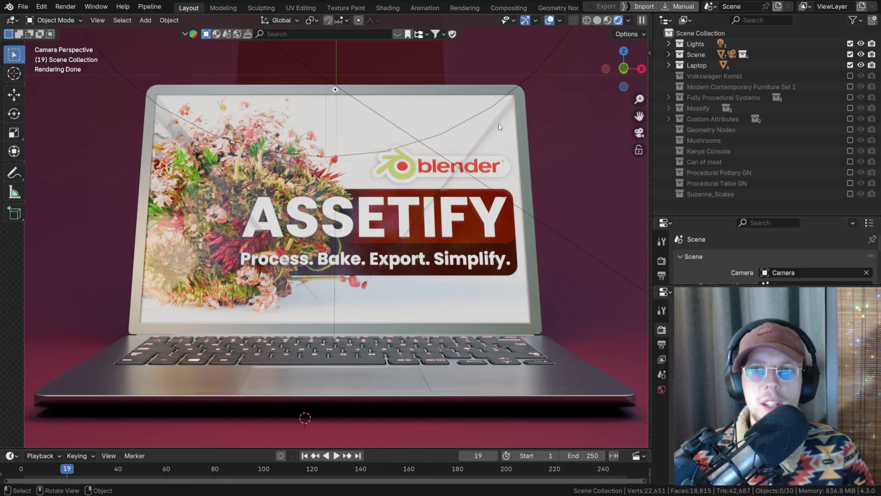
- Show the Assetify panel, collapse its bake and export settings, and make the panel narrower
key("n")
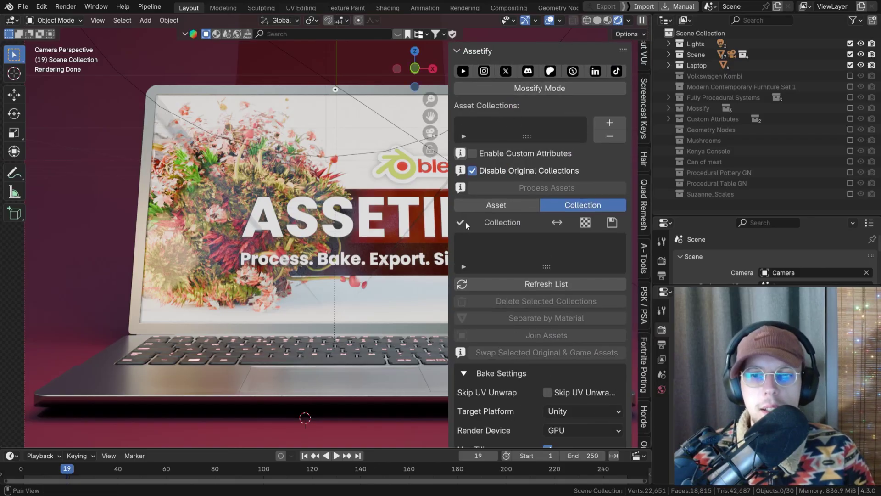
scroll(543, 238, "down", 5)
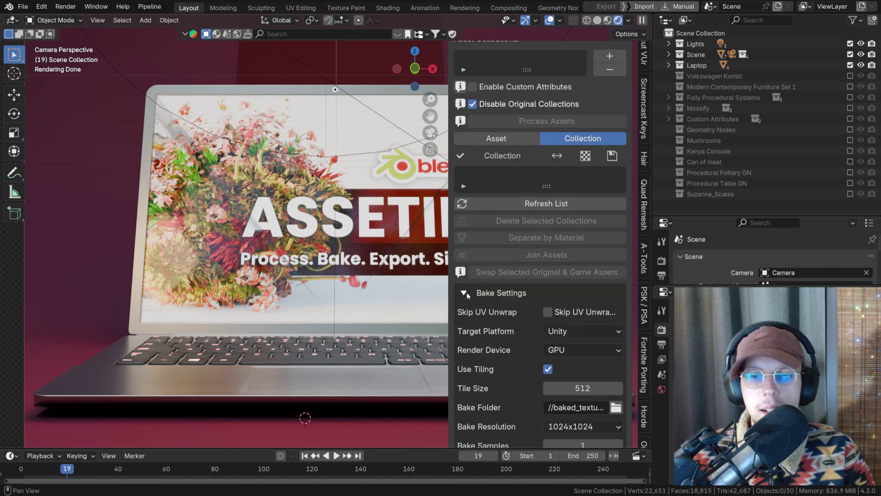
left_click(466, 292)
left_click(468, 337)
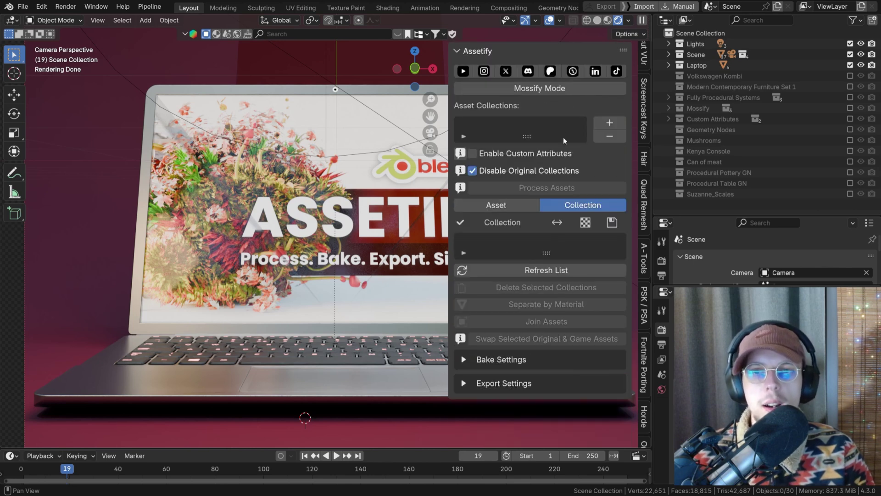
mouse_move(563, 137)
middle_mouse_down("ctrl")
mouse_move(559, 174)
mouse_move(558, 150)
middle_mouse_up("ctrl")
left_click_drag(448, 170, 468, 171)
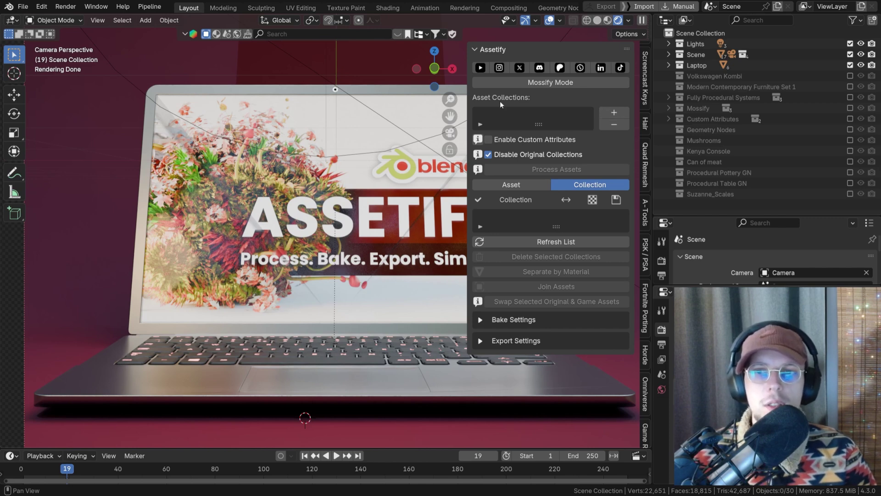
- Add an entry to the asset collections and assign the Volkswagen Kombi collection to it
left_click(615, 115)
left_click(526, 115)
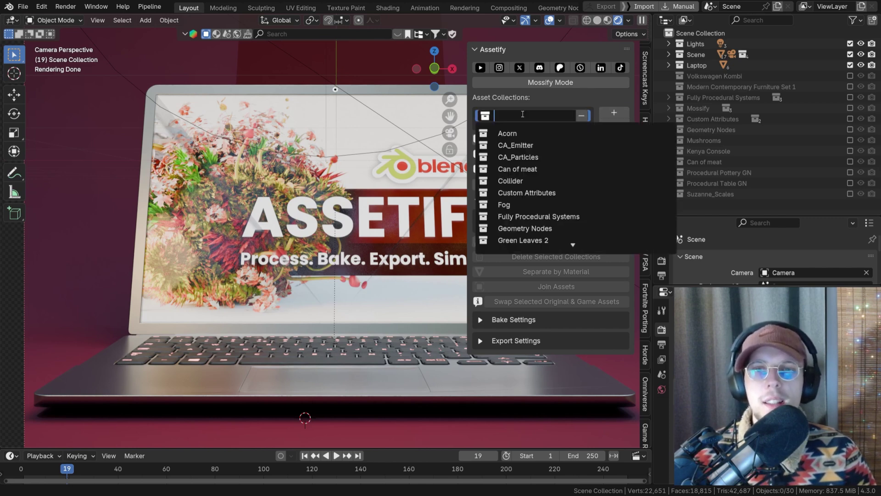
type("V")
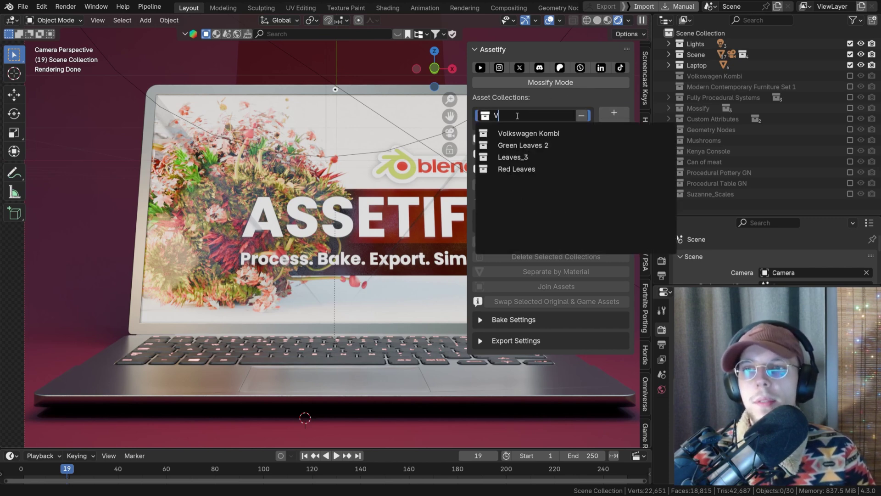
type("olkwa")
left_click(552, 133)
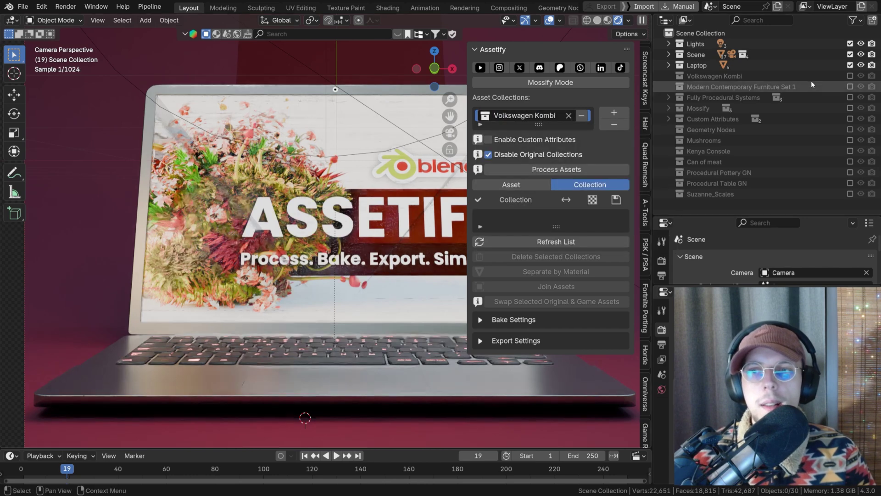
- Exclude the Laptop collection from the view layer, enable the Volkswagen Kombi collection, and expand its contents
left_click(850, 64)
left_click(851, 74)
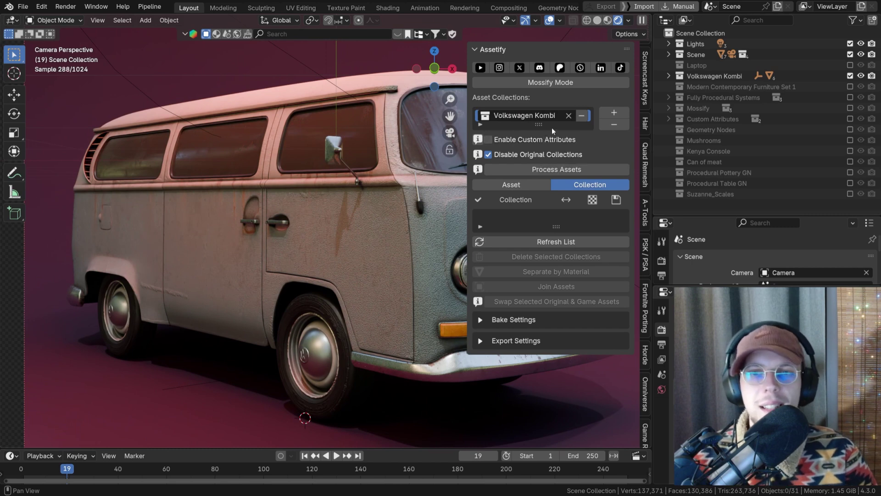
left_click(662, 76)
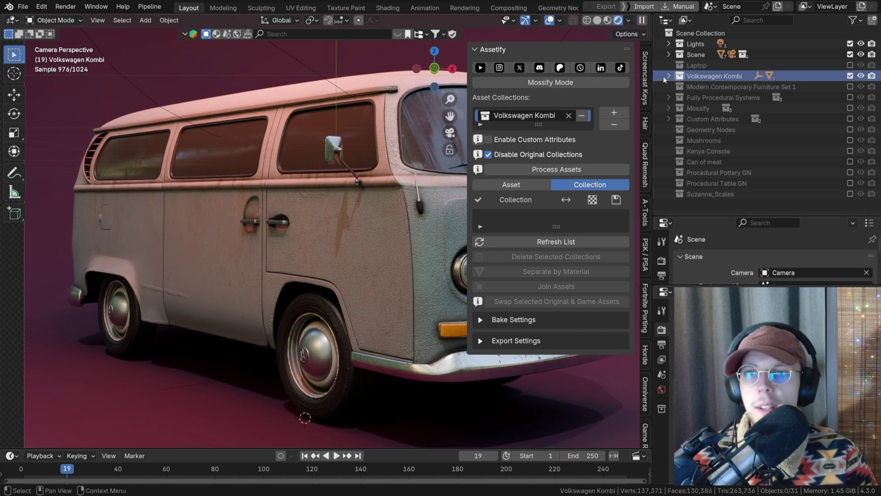
left_click(669, 76)
- Examine the van's separate objects, such as the glasses and tires, and its collection name without changing it
left_click(271, 103)
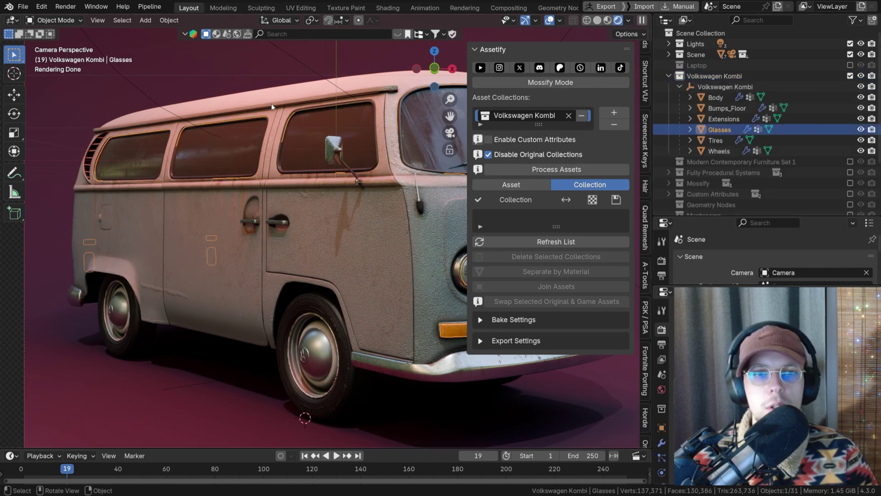
left_click(235, 128)
left_click(337, 346)
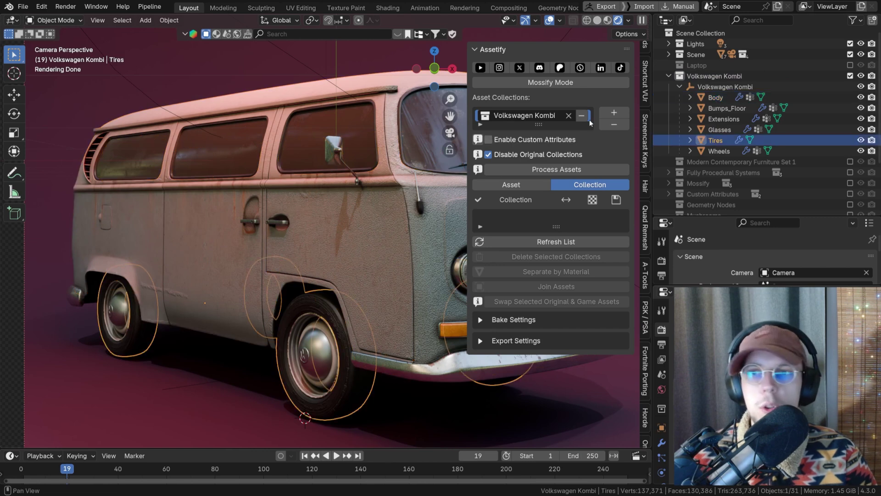
double_click(714, 76)
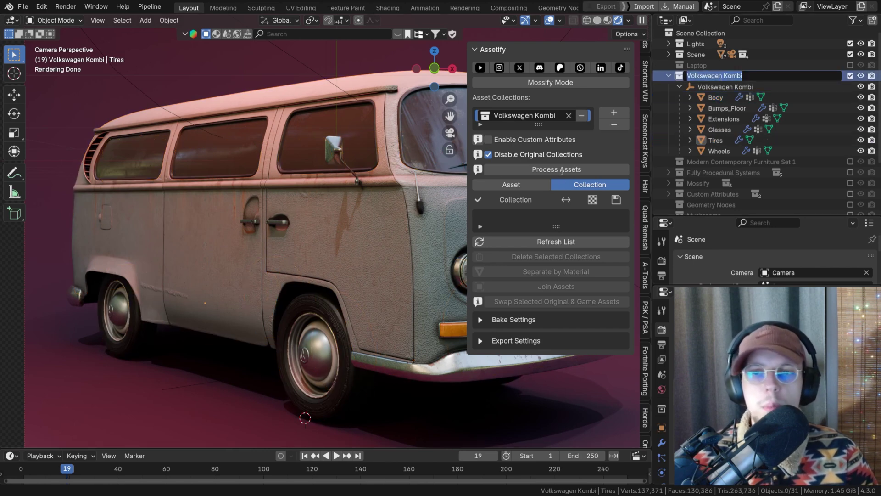
key("Return")
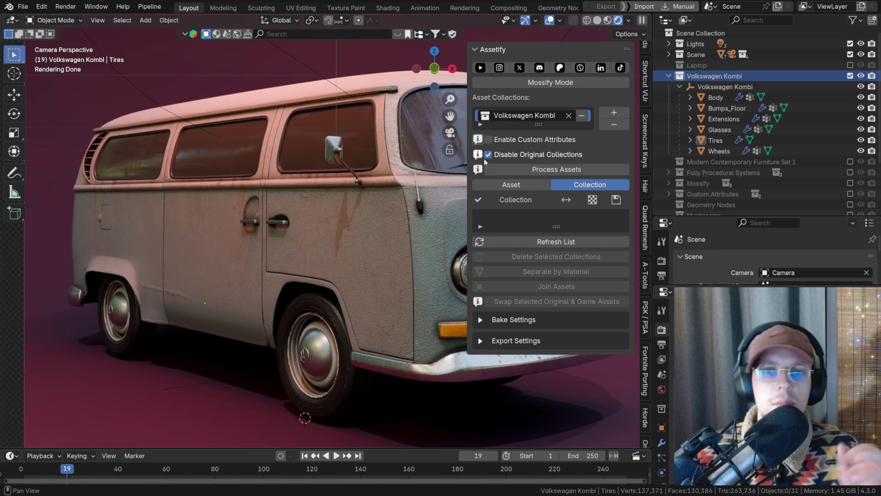
- Process the Volkswagen Kombi collection into game-ready assets, saving the file before proceeding, and enlarge the processed collection list
left_click(538, 170)
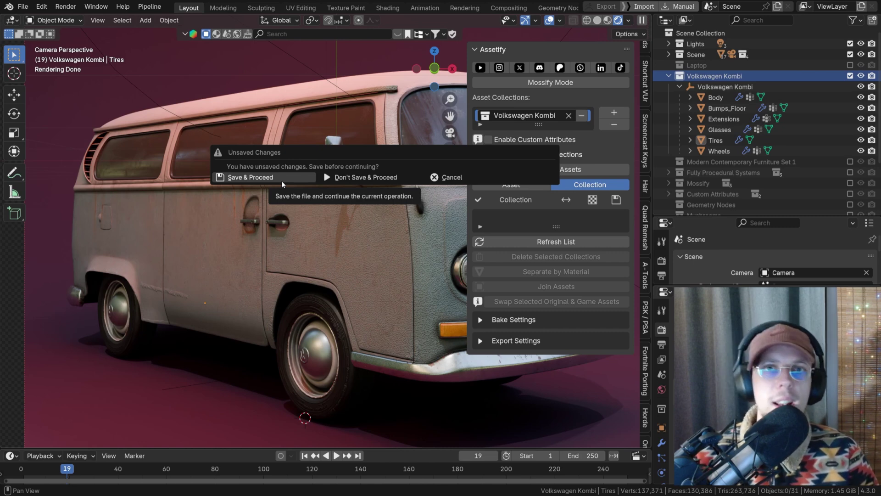
left_click(282, 178)
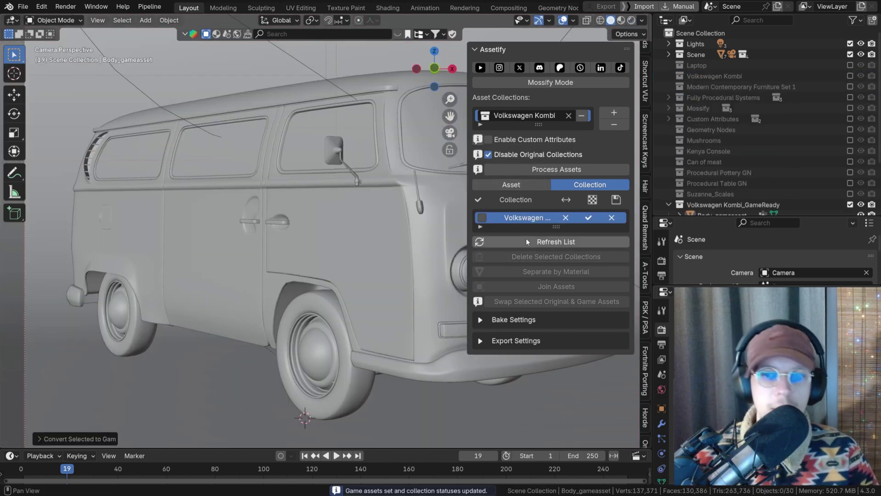
left_click_drag(553, 227, 550, 236)
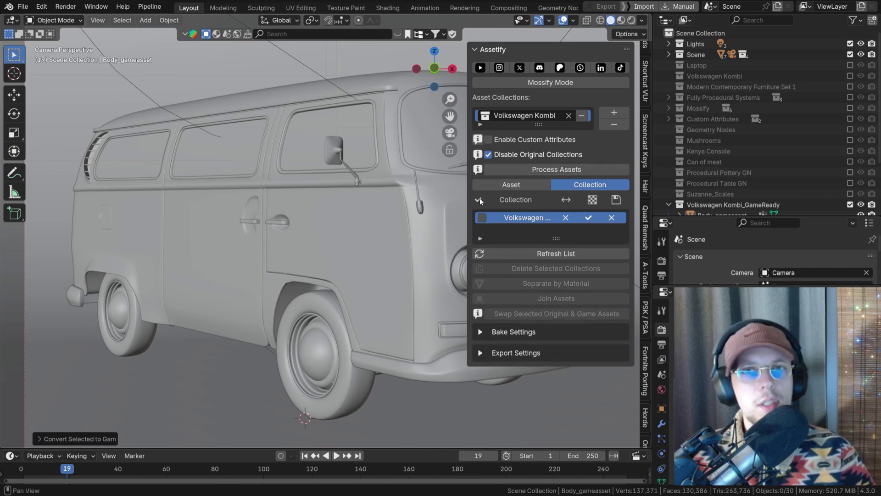
- Compare the processed items listed by asset and by collection, and check the collections in the outliner
left_click(522, 188)
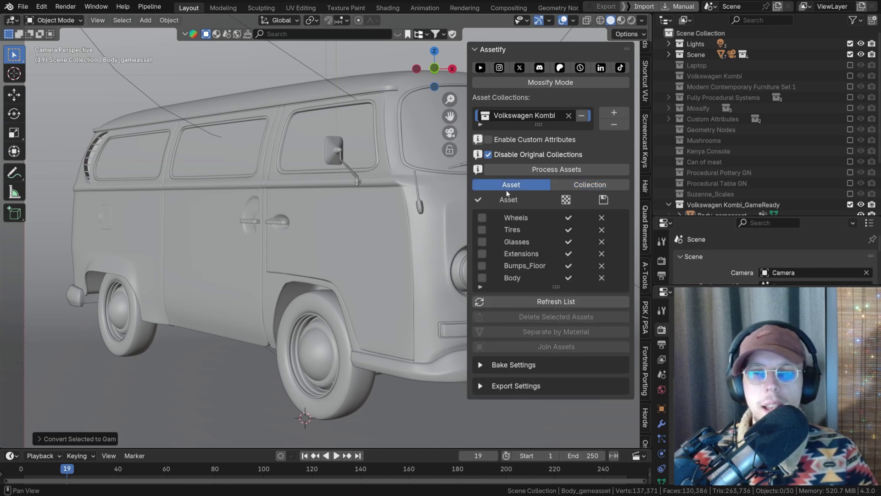
left_click(591, 186)
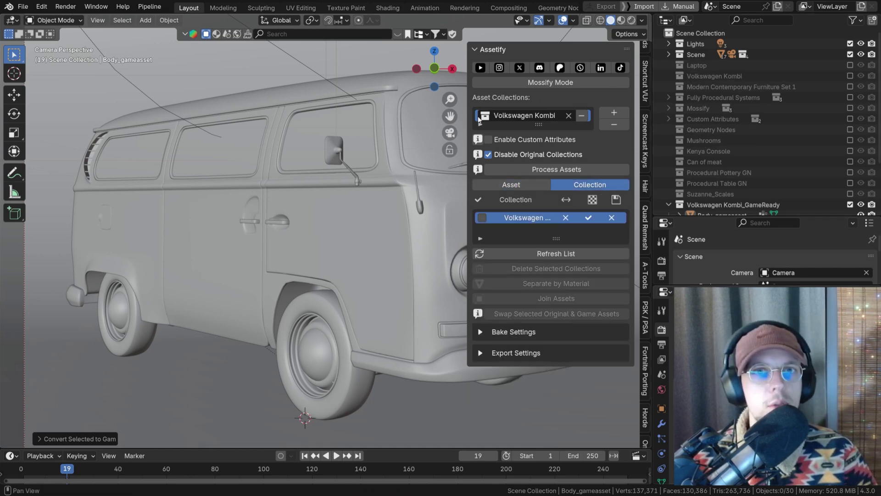
scroll(739, 123, "down", 1)
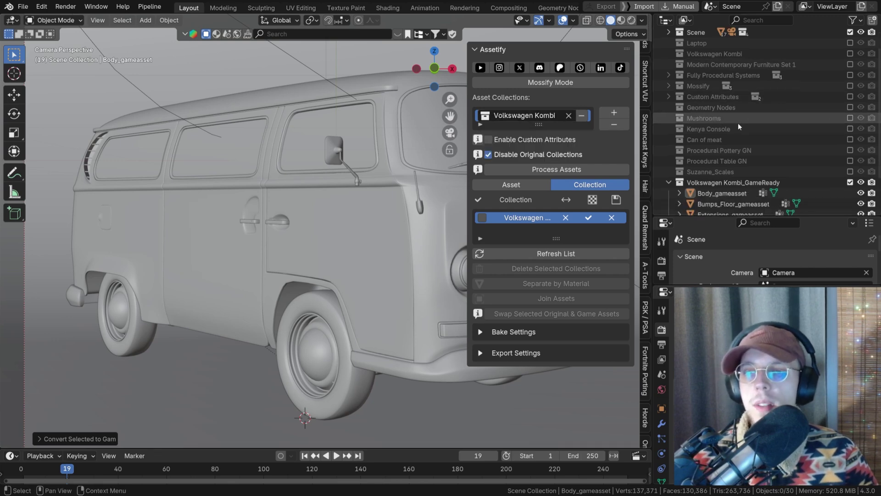
scroll(741, 119, "up", 1)
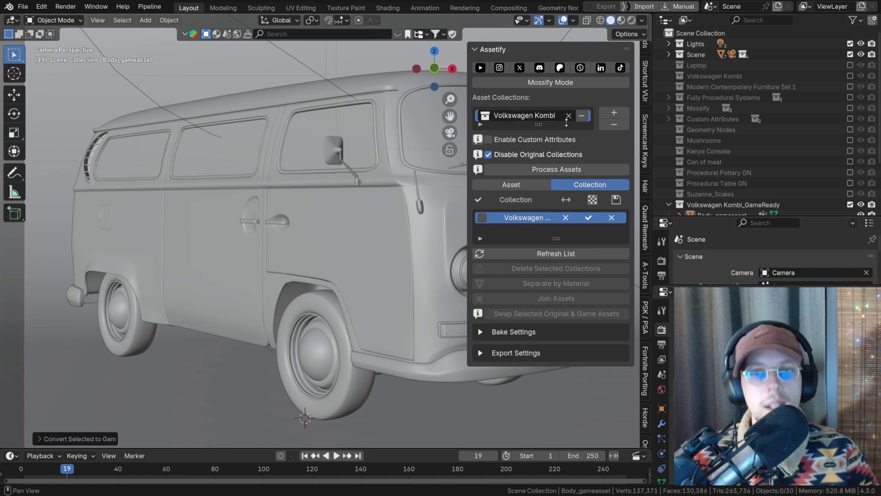
left_click(535, 183)
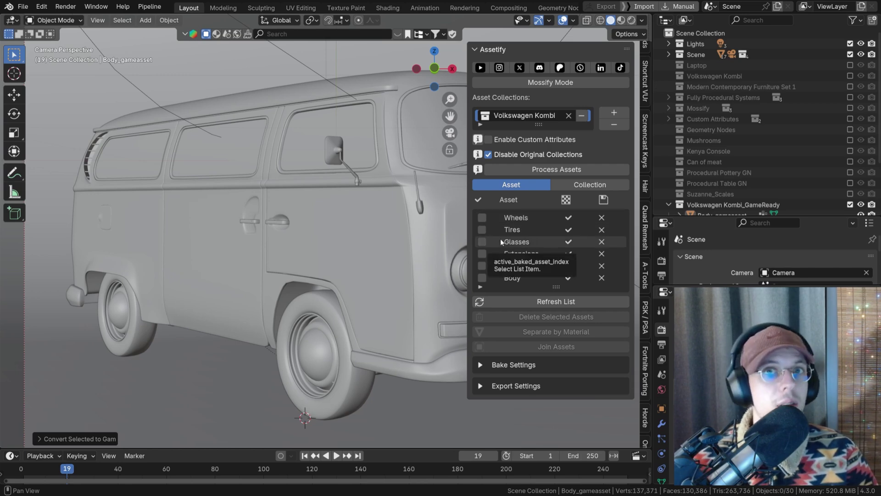
left_click(589, 185)
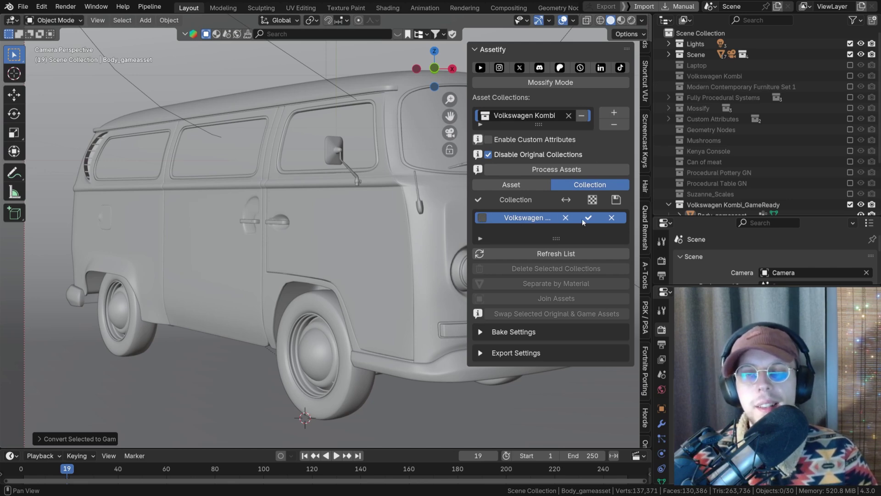
- Toggle the processed Volkswagen collection's selection to examine which collection operations depend on it
left_click(483, 218)
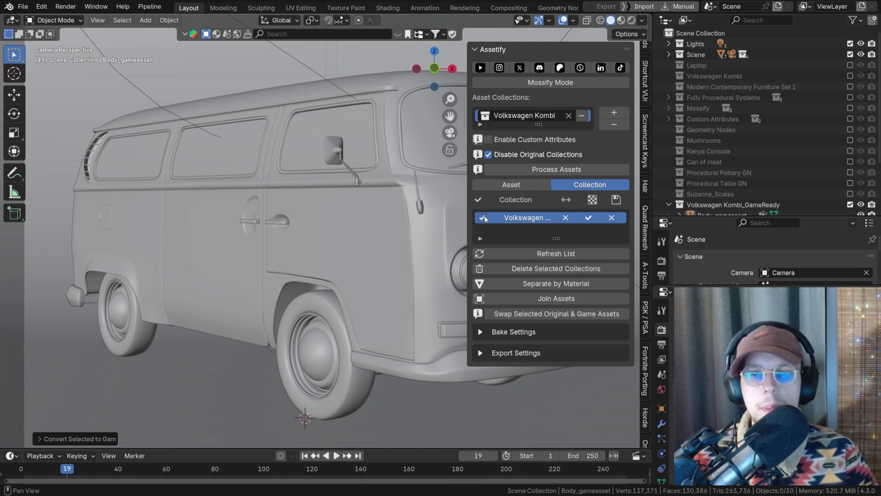
left_click(483, 217)
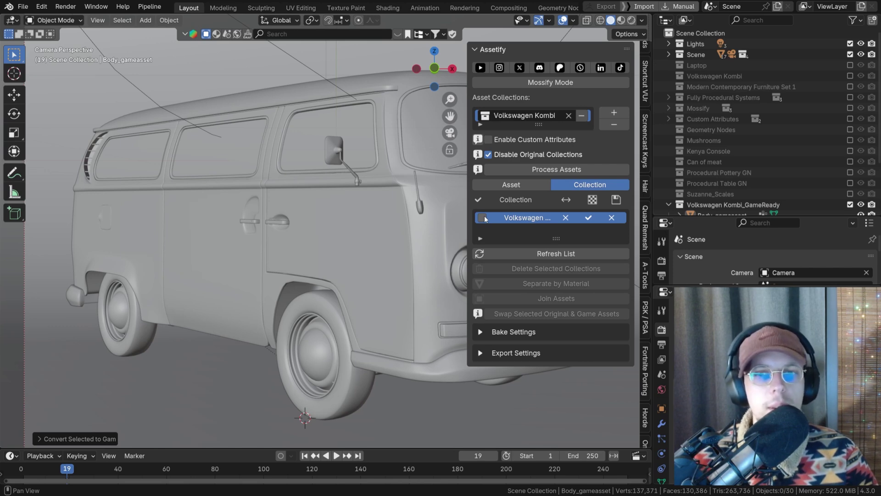
left_click(483, 218)
left_click(482, 217)
left_click(483, 218)
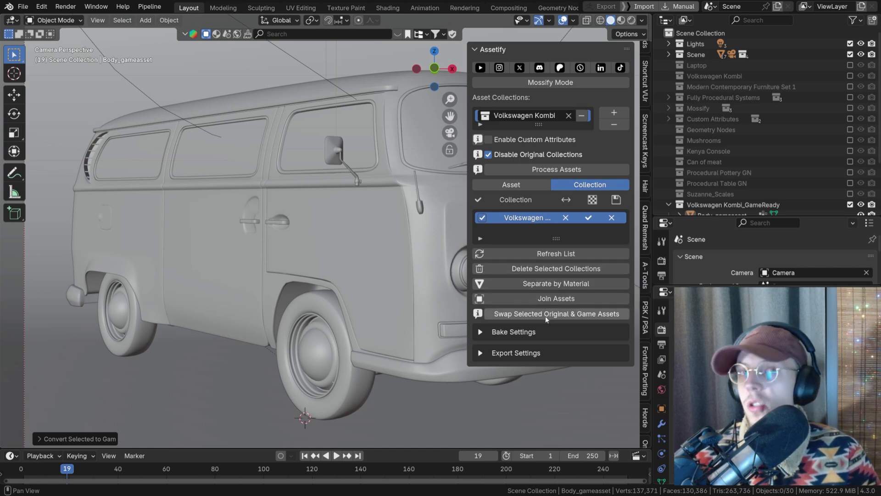
- Review the bake settings and toggle the collection's selection to check how it affects Bake Assets
left_click(504, 333)
scroll(533, 348, "down", 3)
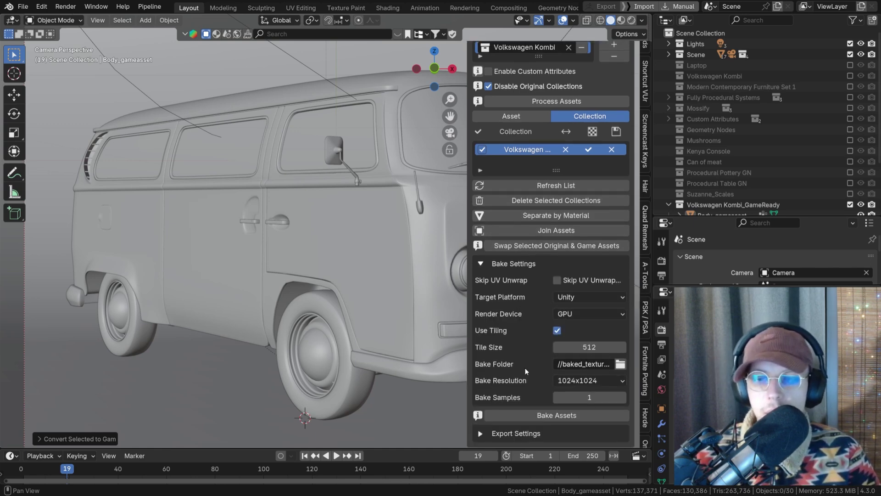
left_click(482, 150)
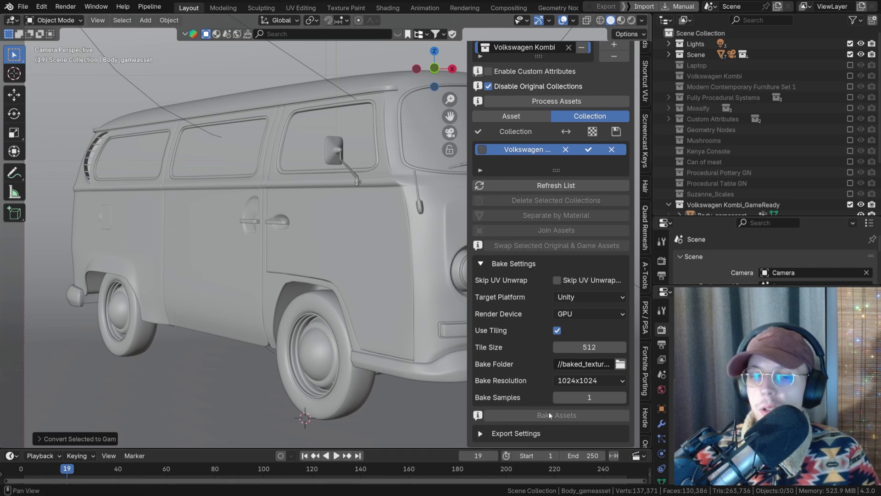
left_click(482, 150)
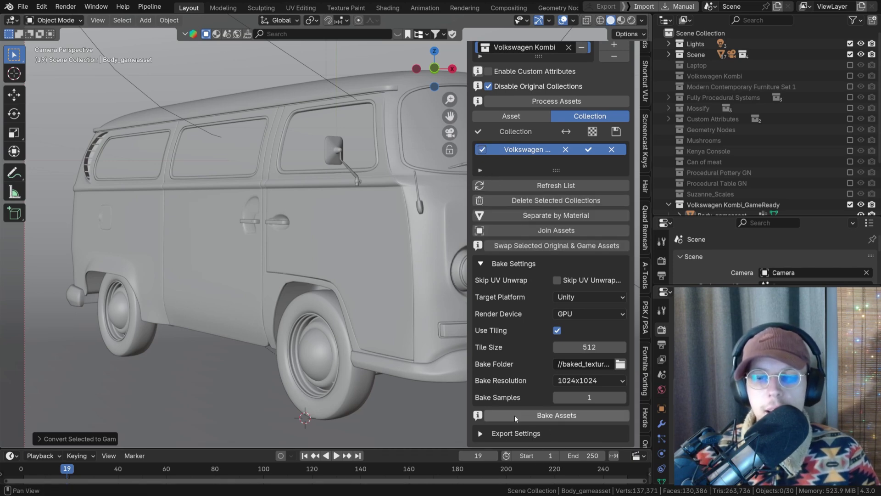
- Review the export settings, deselect the processed collection, and collapse both the bake and export settings
left_click(481, 433)
scroll(535, 420, "down", 4)
scroll(535, 420, "up", 5)
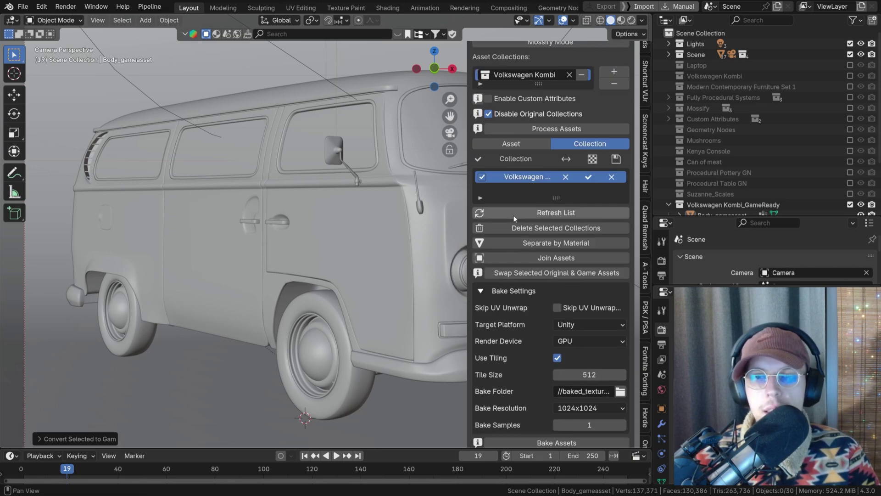
left_click(482, 177)
left_click(481, 290)
left_click(480, 350)
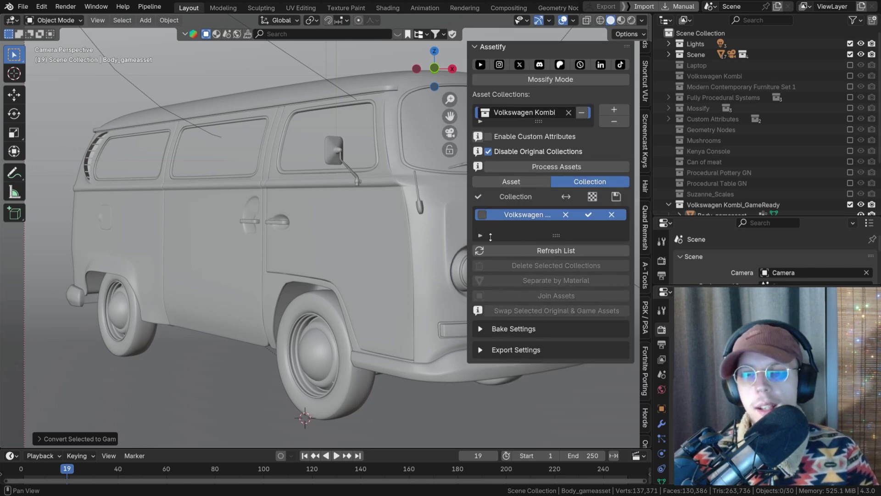
- Select the processed Volkswagen collection and consult the information about swapping original and game assets
left_click(482, 215)
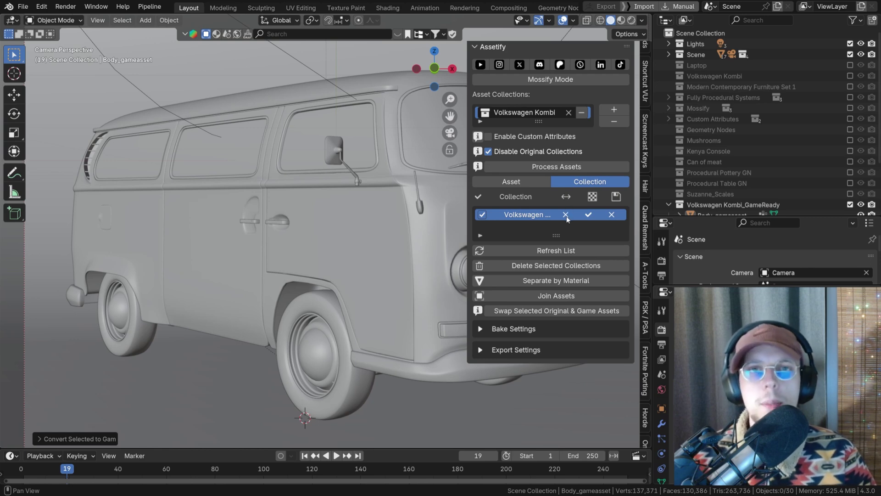
left_click(478, 312)
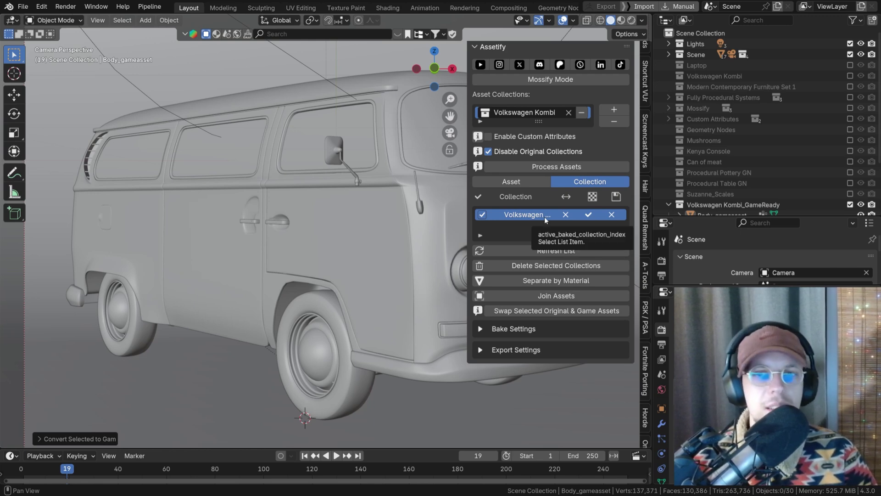
- Swap the selected collection's original and game assets, and swap them back to the game-ready versions
scroll(780, 122, "down", 3)
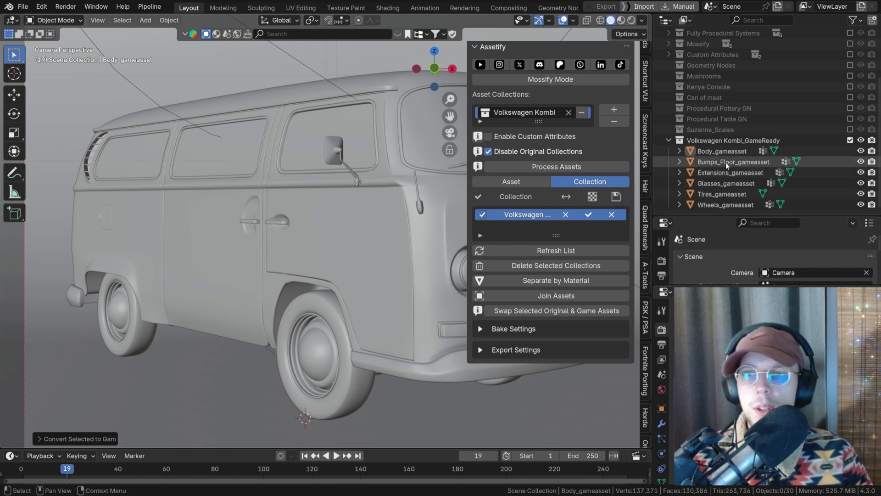
left_click(593, 312)
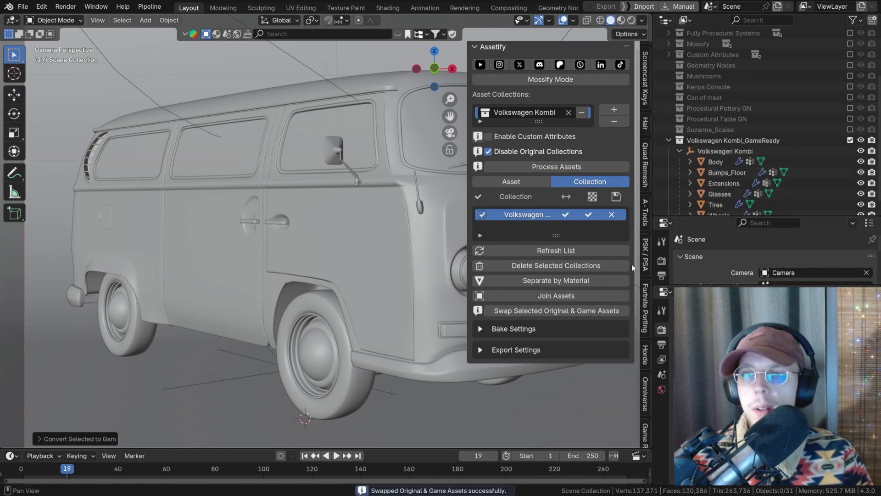
left_click(585, 312)
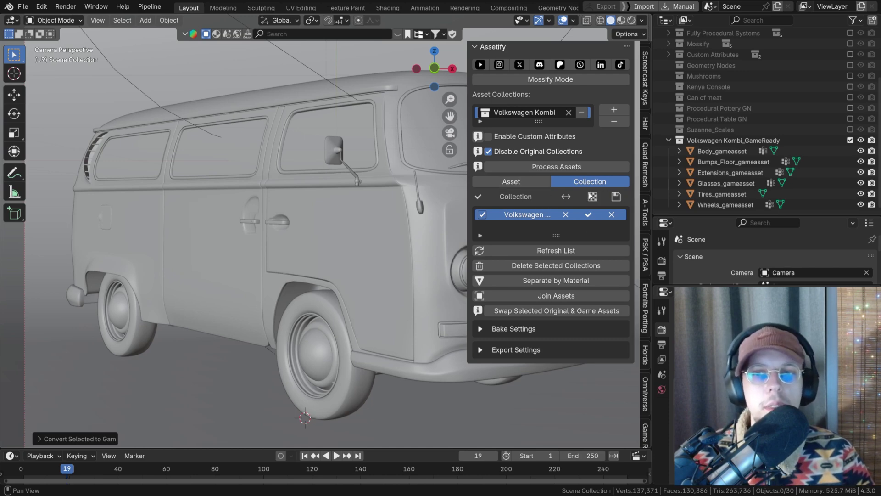
- Compare the lists of individual processed assets and processed collections
left_click(514, 183)
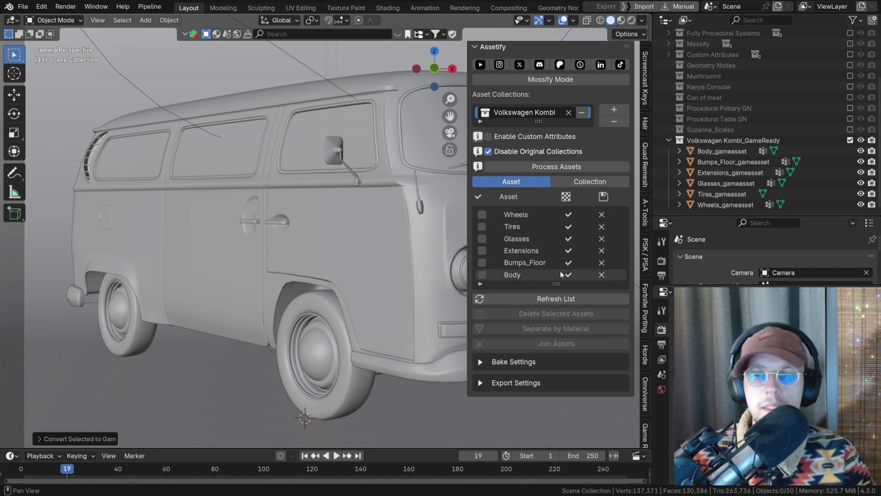
left_click(576, 186)
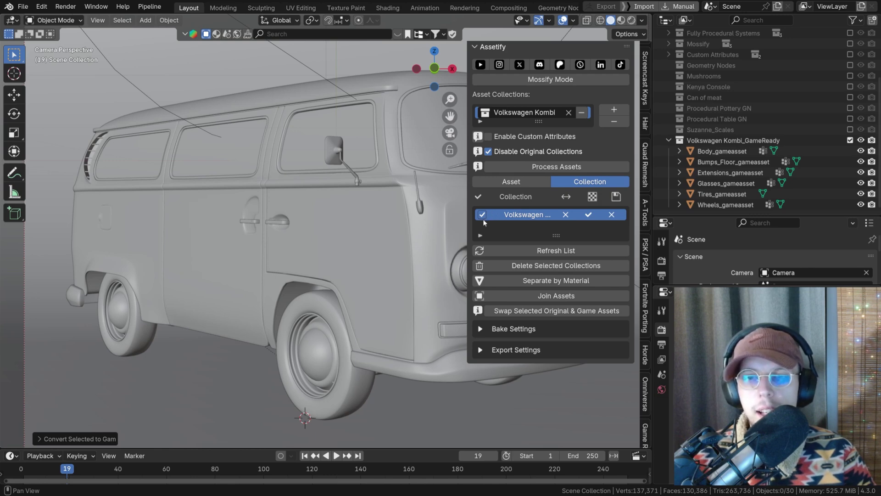
left_click(510, 182)
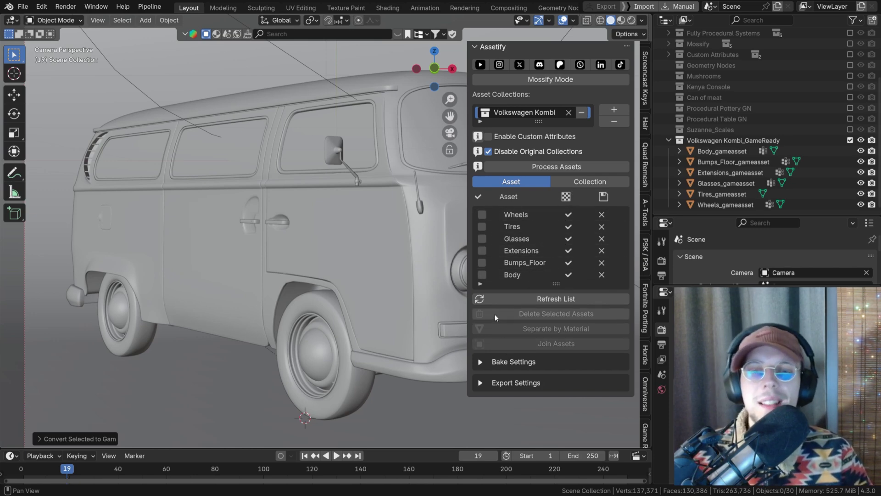
- Expand the bake and export settings and review the options available for individual assets
left_click(485, 361)
scroll(503, 343, "down", 5)
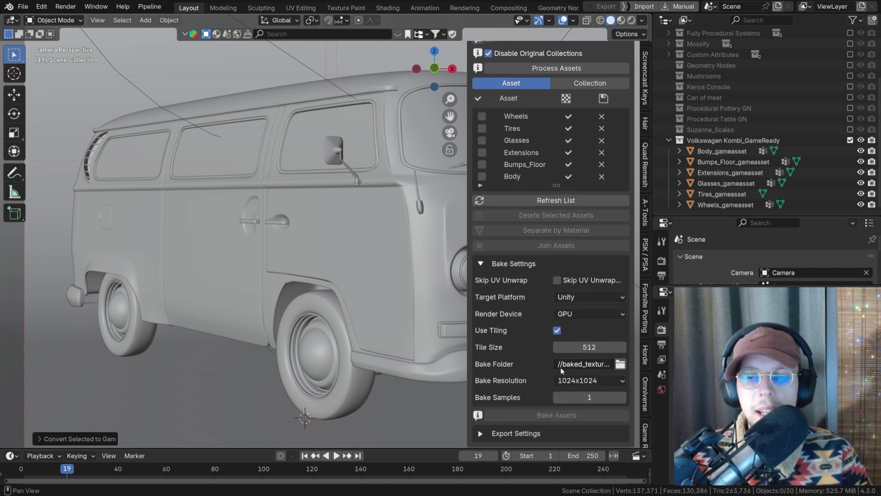
left_click(497, 435)
scroll(514, 426, "down", 4)
scroll(533, 324, "up", 1)
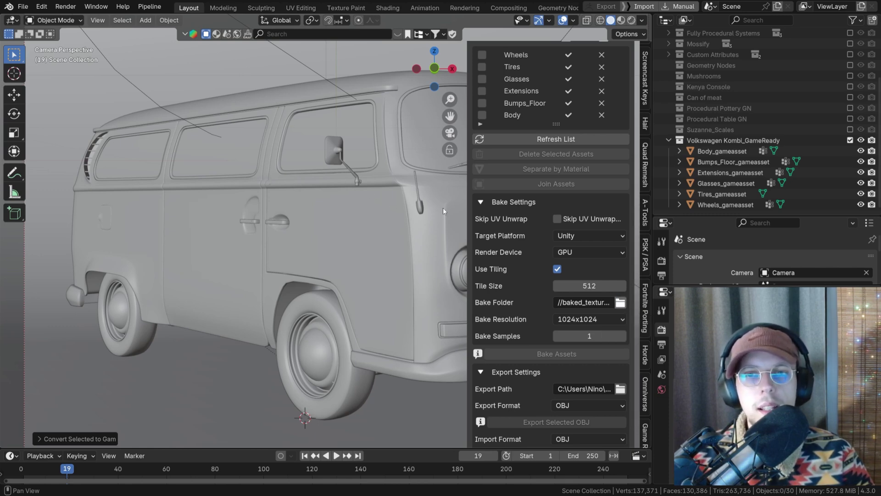
- Refresh the processed lists and compare the texture status of the collection with that of its individual assets
left_click(587, 139)
scroll(586, 137, "up", 4)
left_click(590, 110)
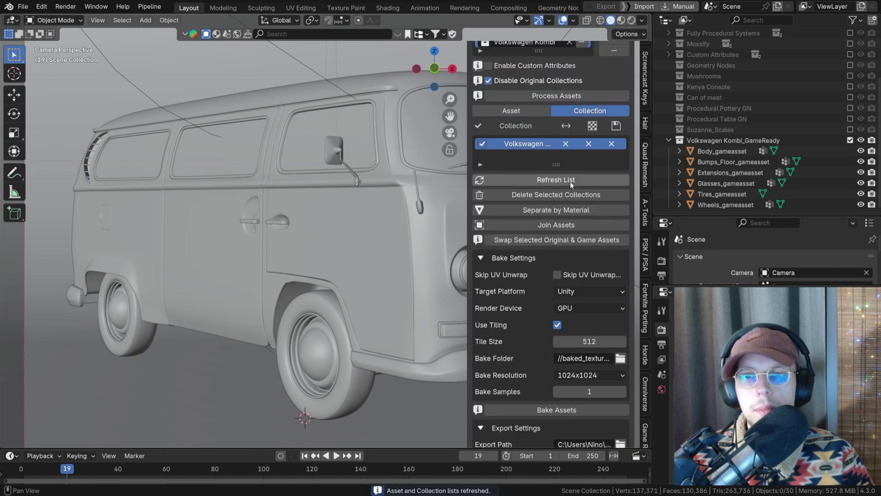
left_click(539, 113)
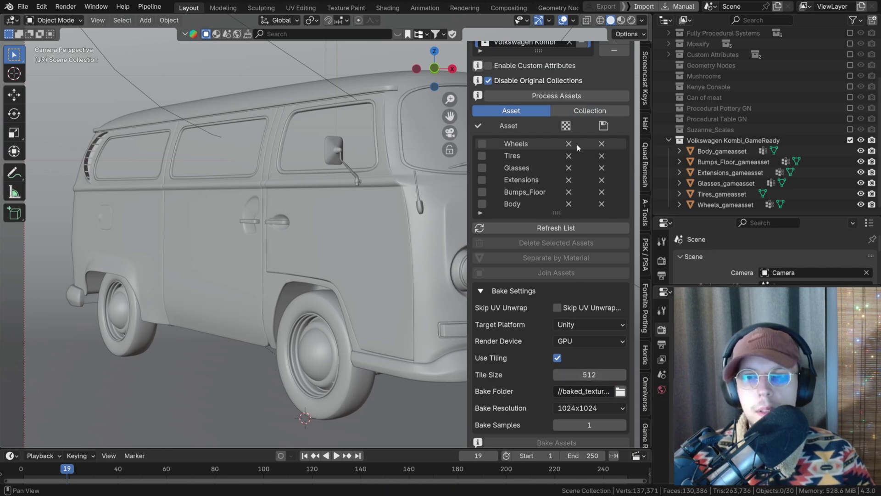
left_click(575, 114)
left_click(525, 113)
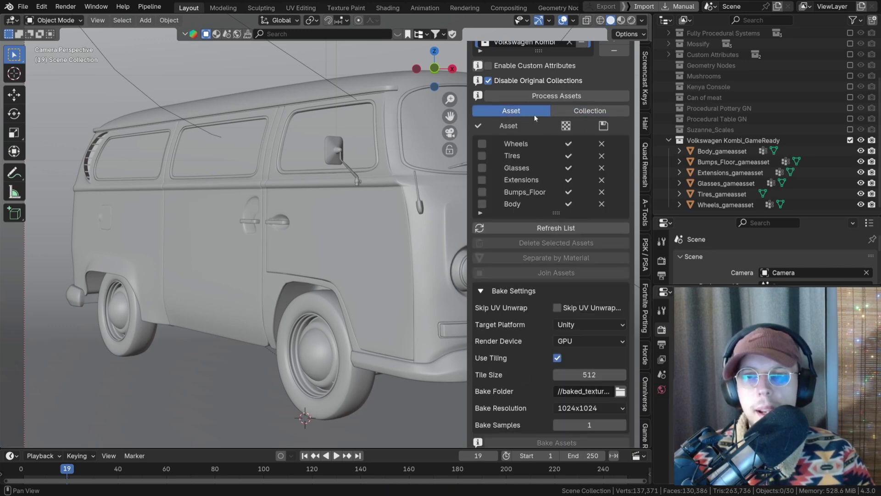
- Recheck the status columns in both the asset and collection lists, refreshing the lists once more
left_click(592, 114)
left_click(520, 112)
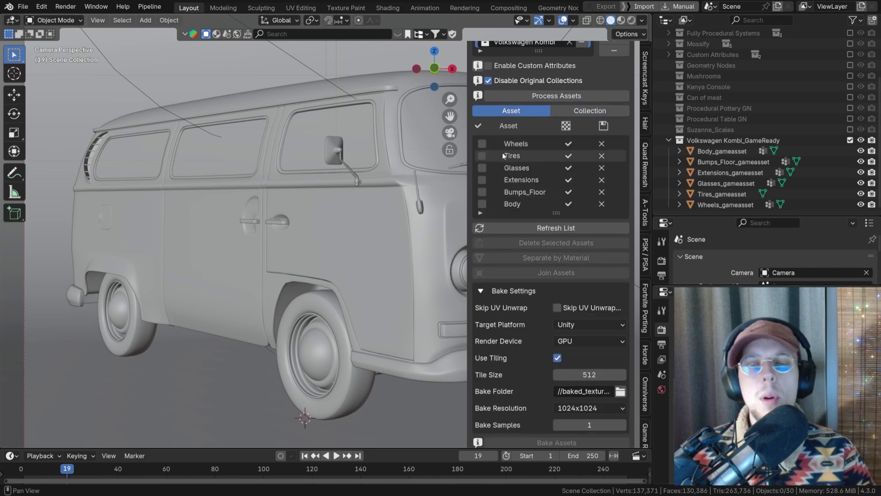
left_click(572, 111)
left_click(533, 114)
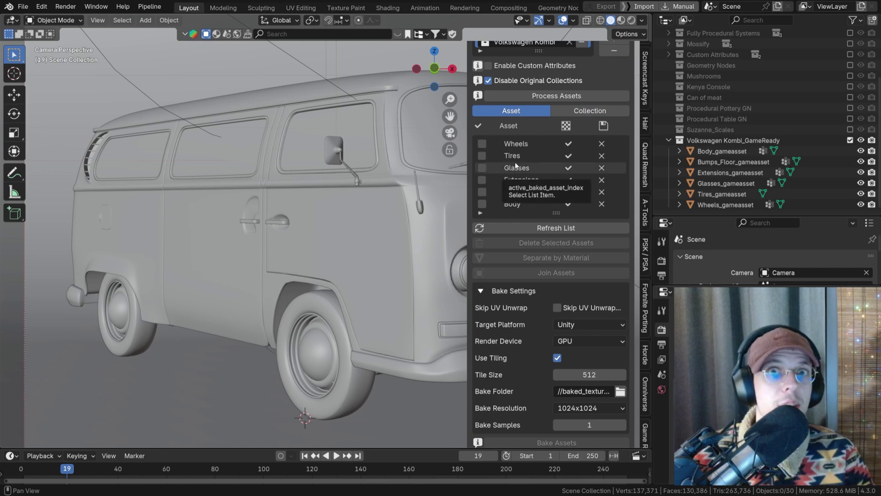
left_click(559, 229)
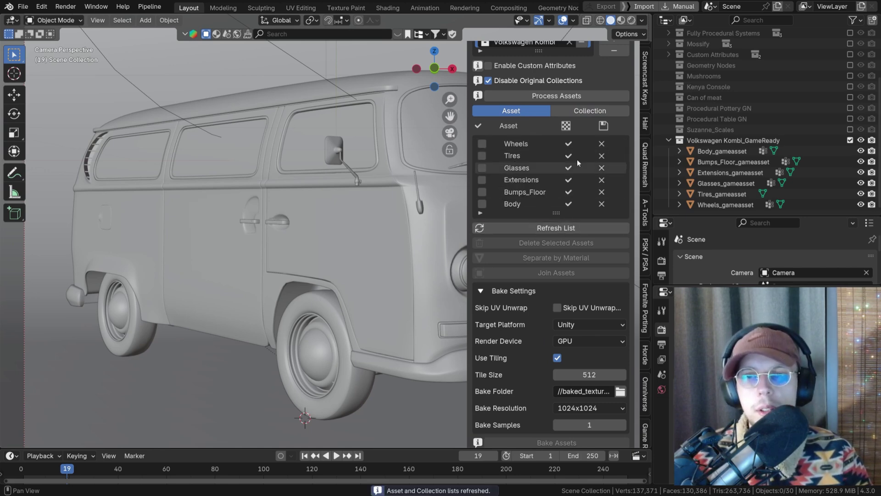
left_click(580, 112)
left_click(506, 114)
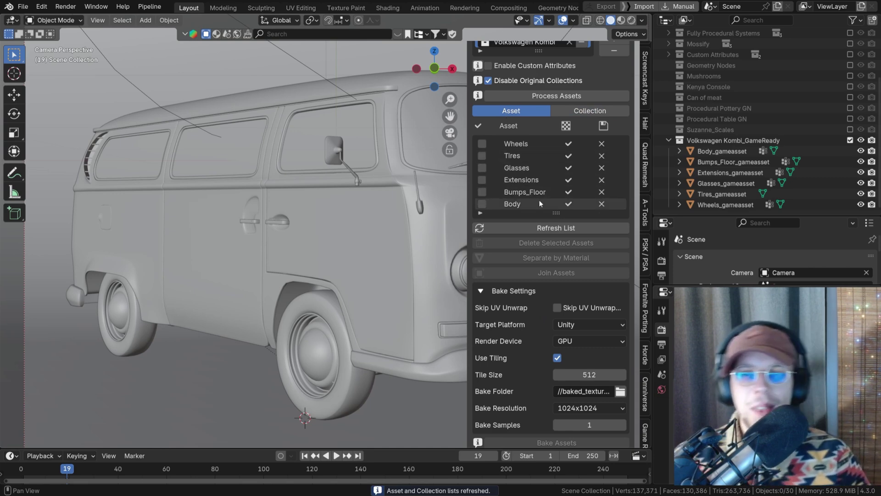
- Collapse the bake settings and try out the export formats, including FBX
scroll(544, 286, "down", 1)
scroll(560, 250, "up", 1)
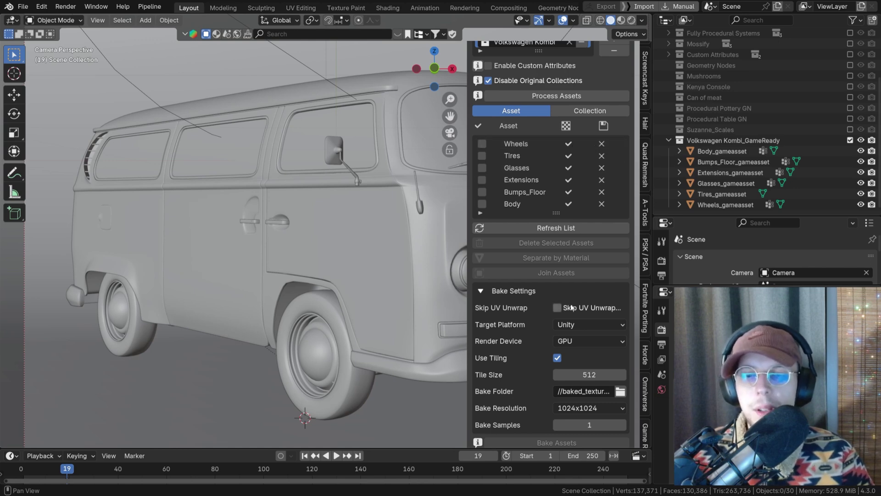
left_click(478, 291)
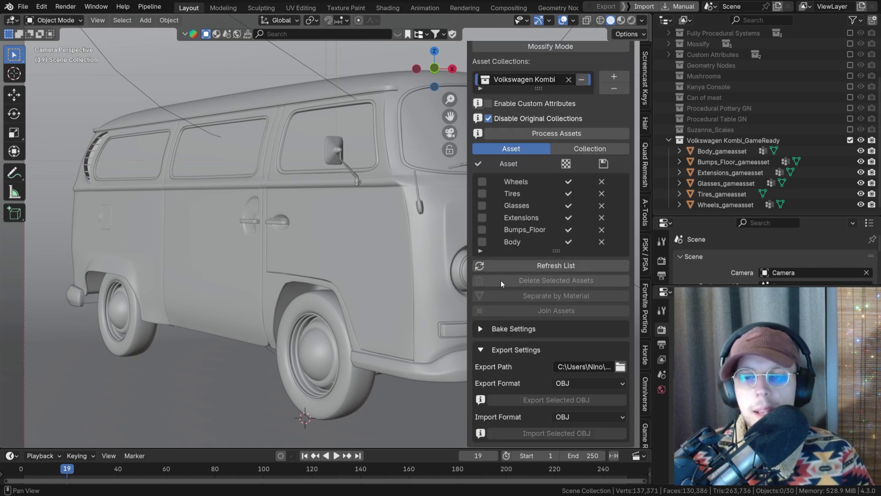
left_click(574, 383)
left_click(573, 397)
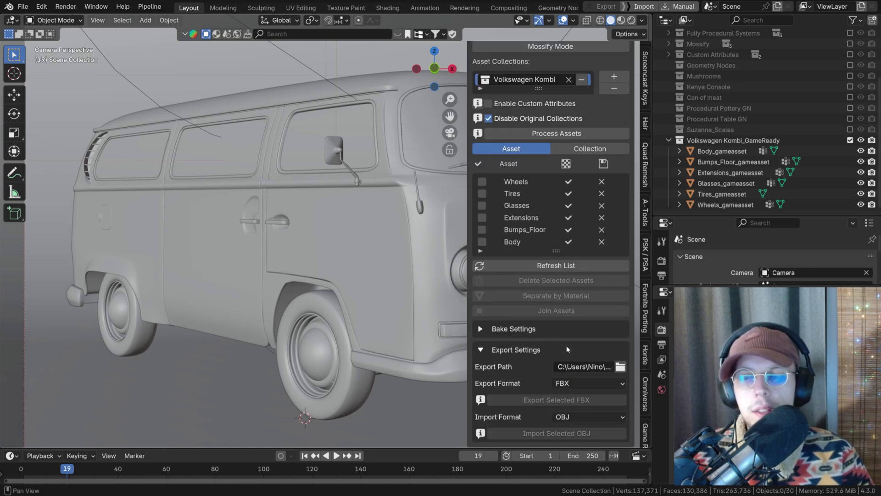
left_click(585, 382)
left_click(587, 422)
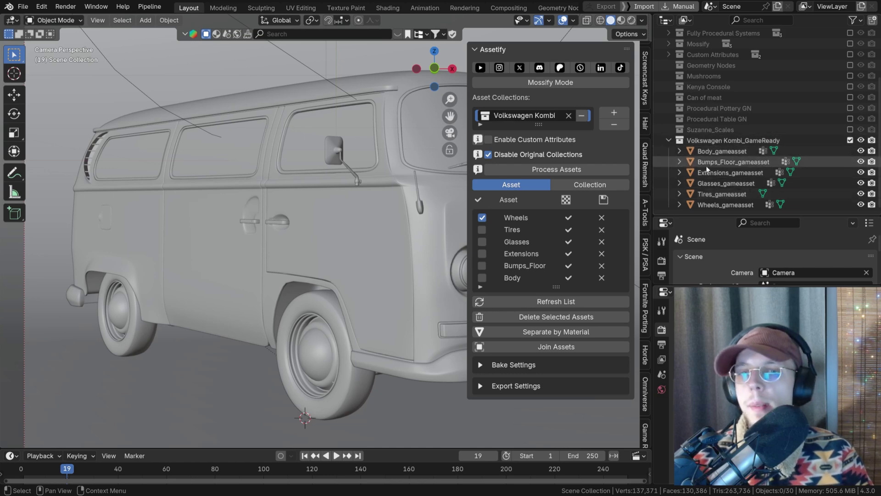
- Delete the selected game-ready Volkswagen collection and check the file's unused data, restoring the outliner to View Layer display
left_click(590, 185)
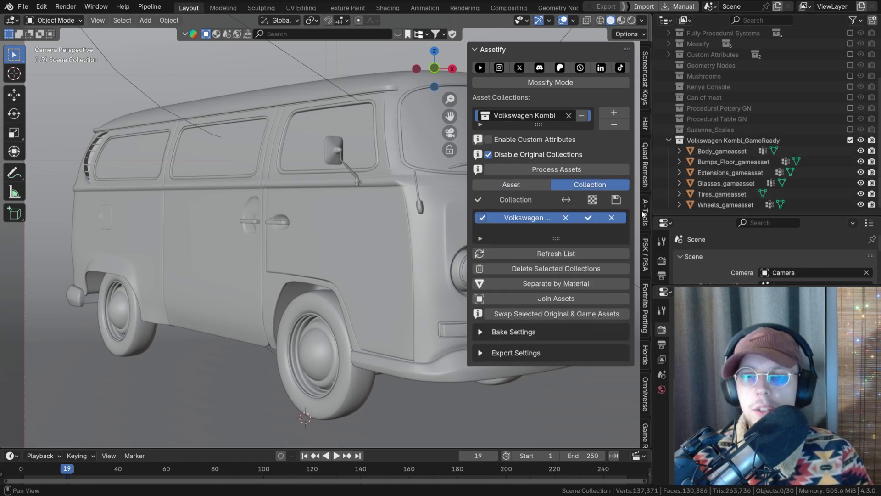
left_click(554, 268)
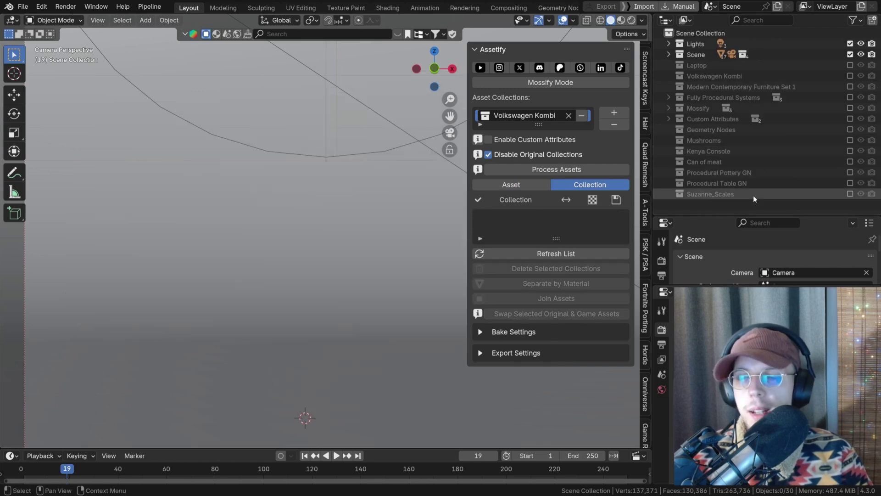
left_click(684, 21)
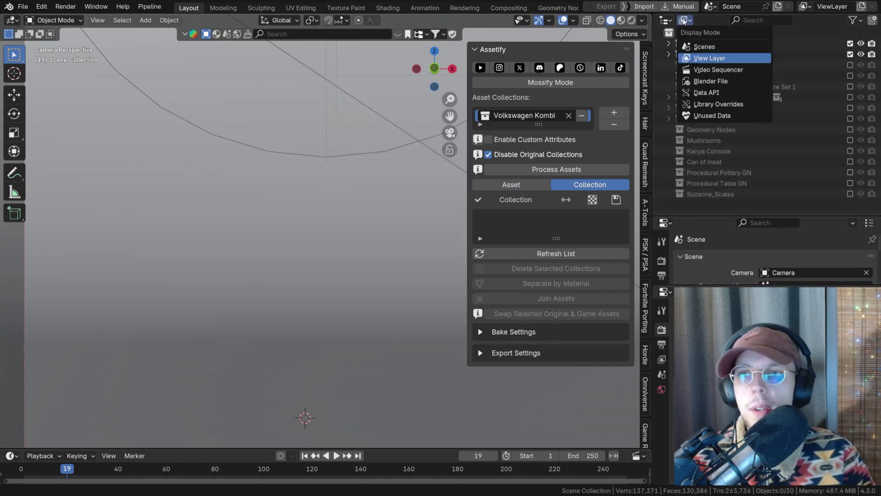
left_click(713, 111)
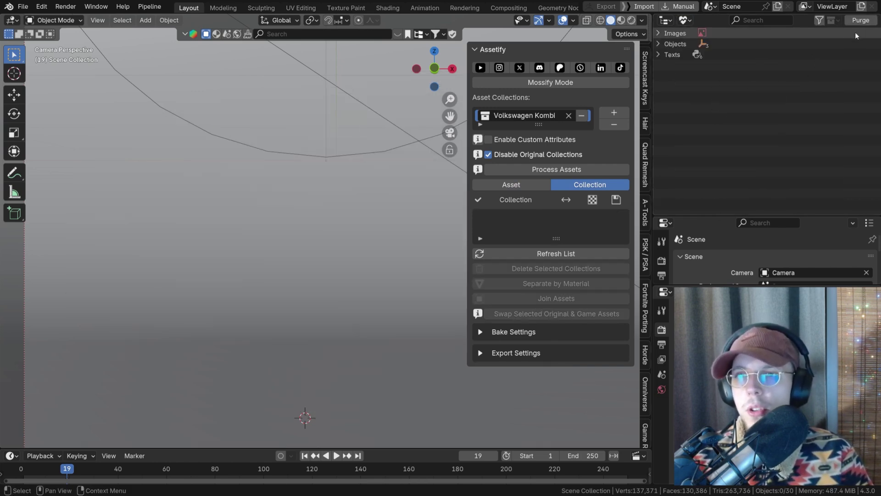
left_click(685, 21)
left_click(699, 61)
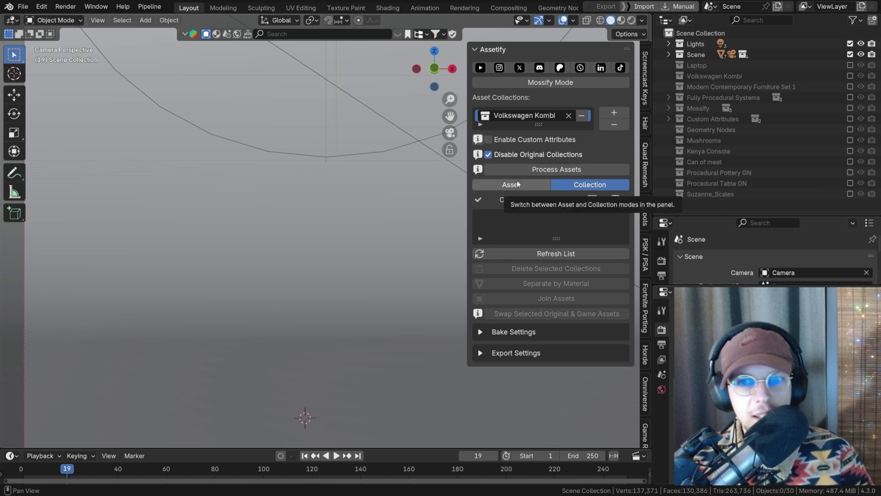
- Process the Volkswagen Kombi collection into game-ready assets again and select the processed collection in the list
left_click(528, 171)
left_click(532, 168)
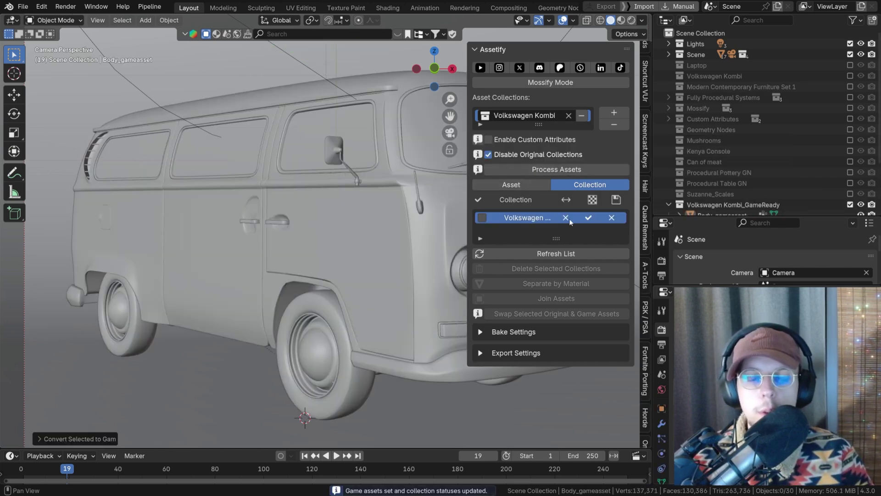
left_click(486, 220)
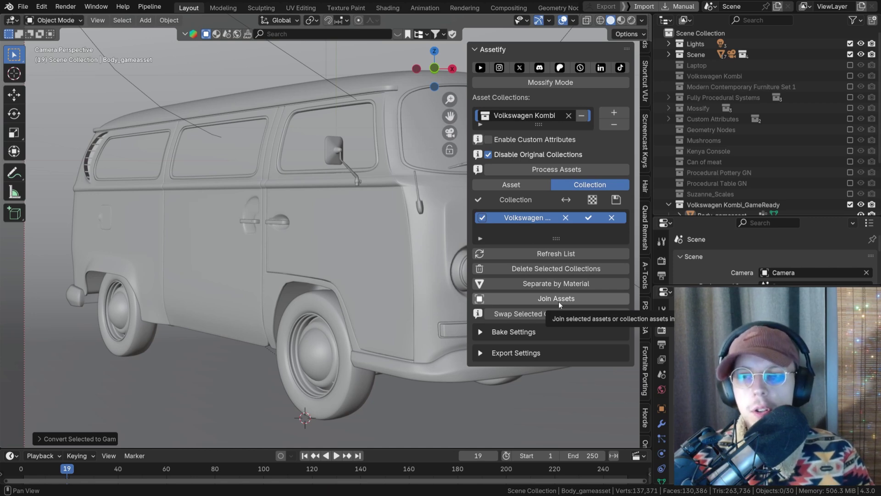
scroll(726, 161, "down", 3)
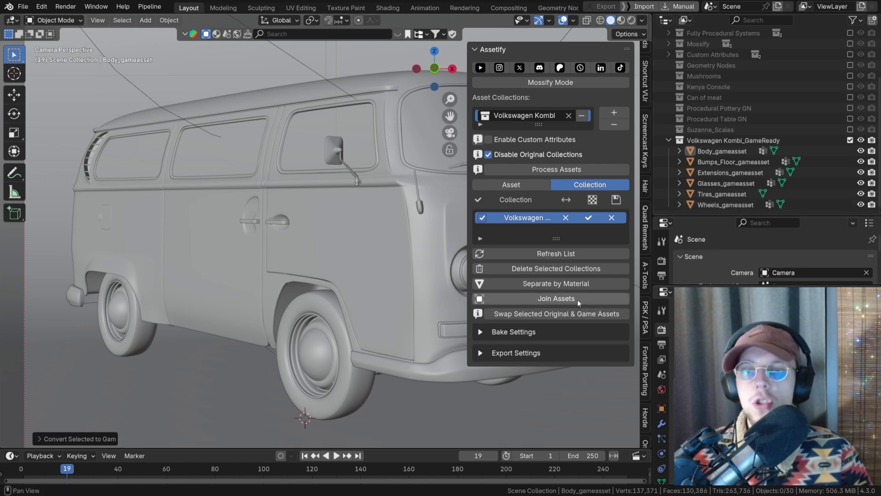
- Join the Wheels and Tires assets into a single object named Wheels
left_click(503, 186)
left_click(482, 218)
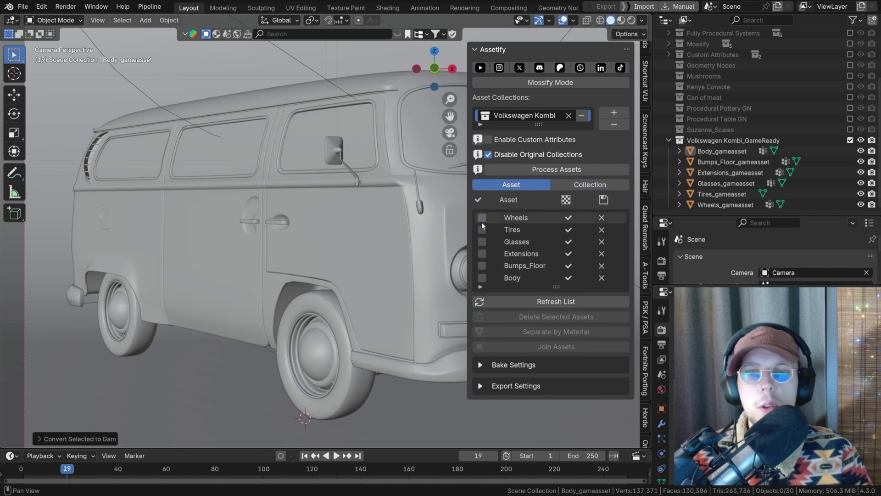
left_click(480, 218)
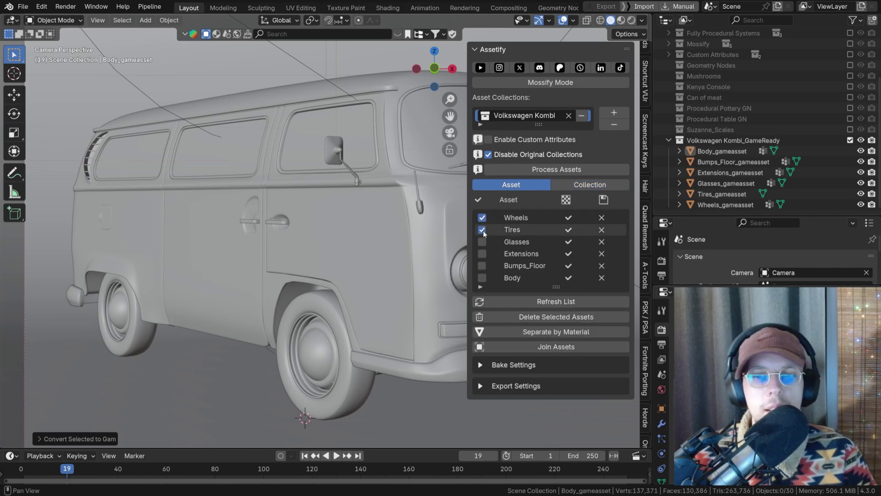
left_click(555, 347)
left_click(588, 353)
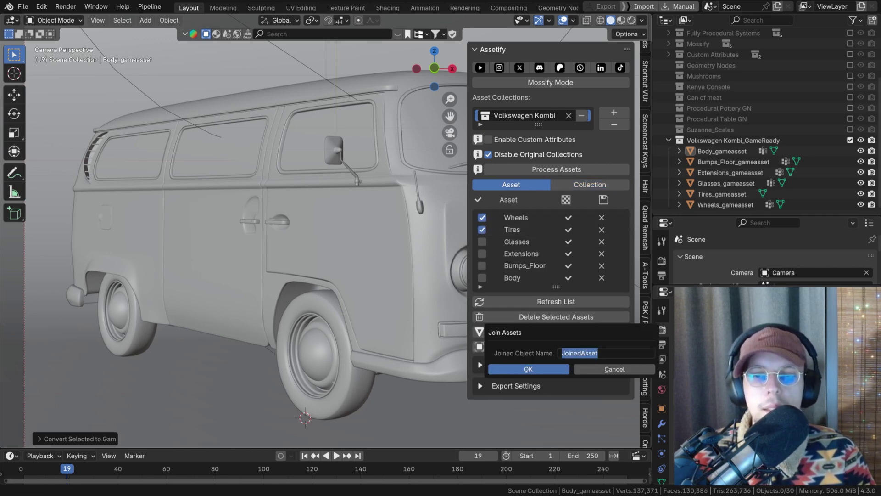
type("Wheel")
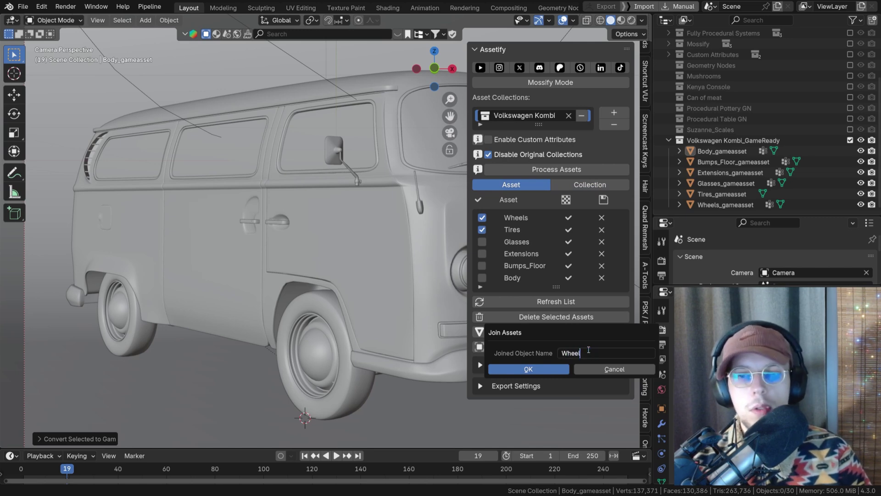
type("s")
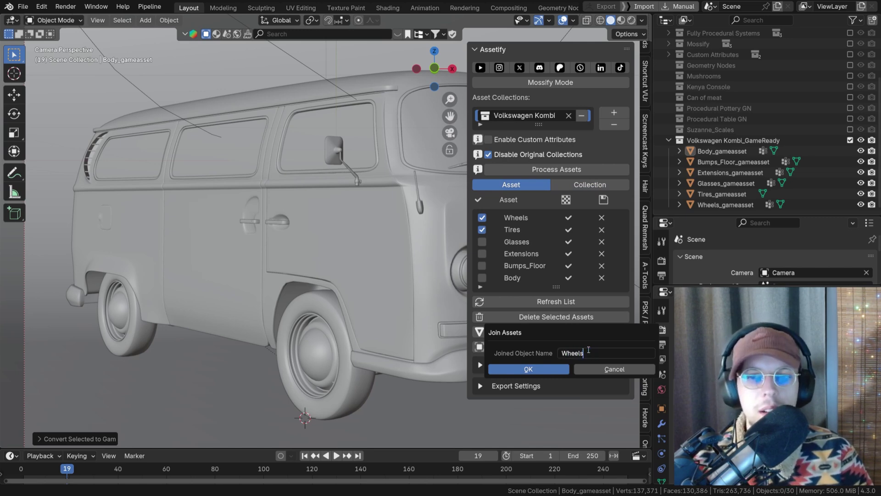
key("Return")
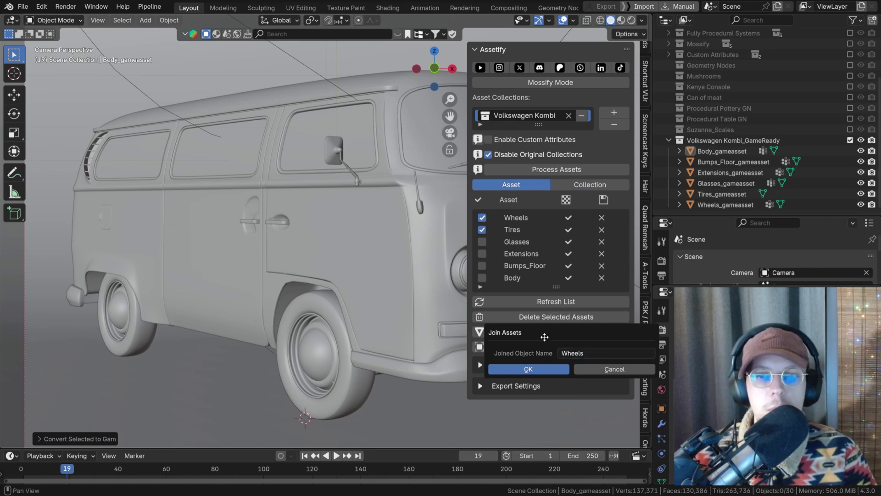
left_click(549, 372)
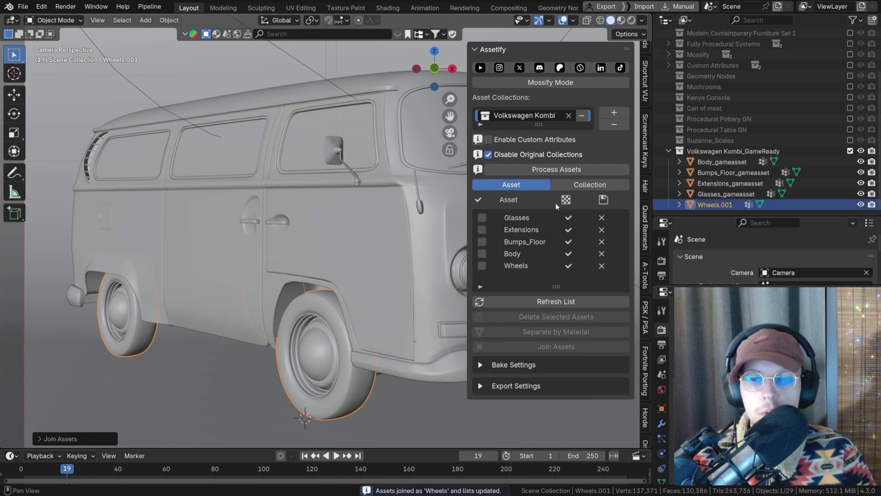
- Join all assets of the selected Volkswagen collection into one object named VW_Joined
left_click(585, 184)
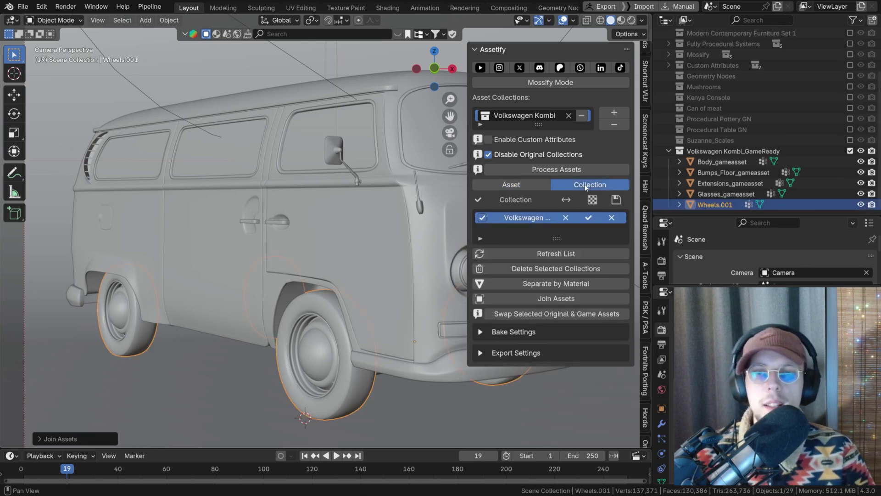
left_click(546, 298)
type("V")
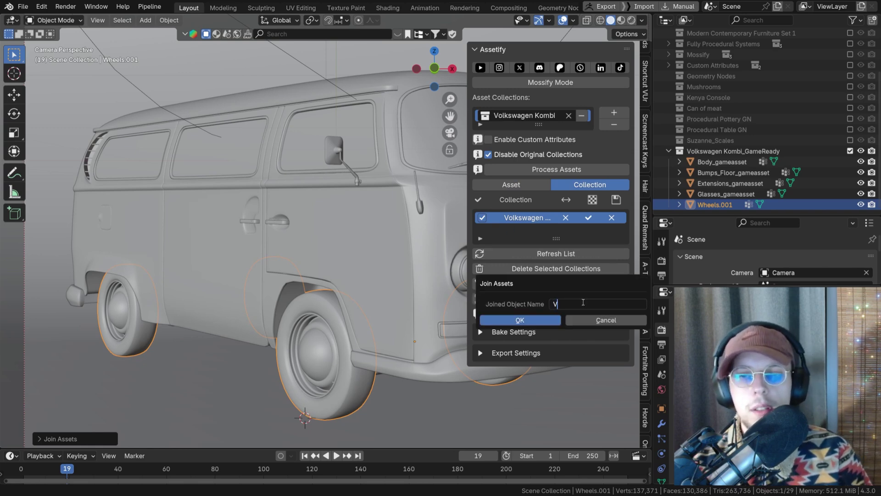
type("W_Joined")
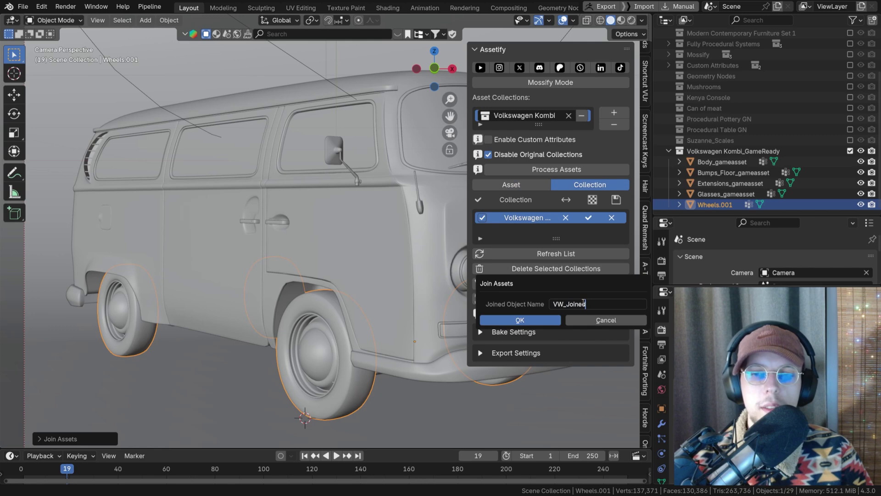
key("Return")
left_click(522, 321)
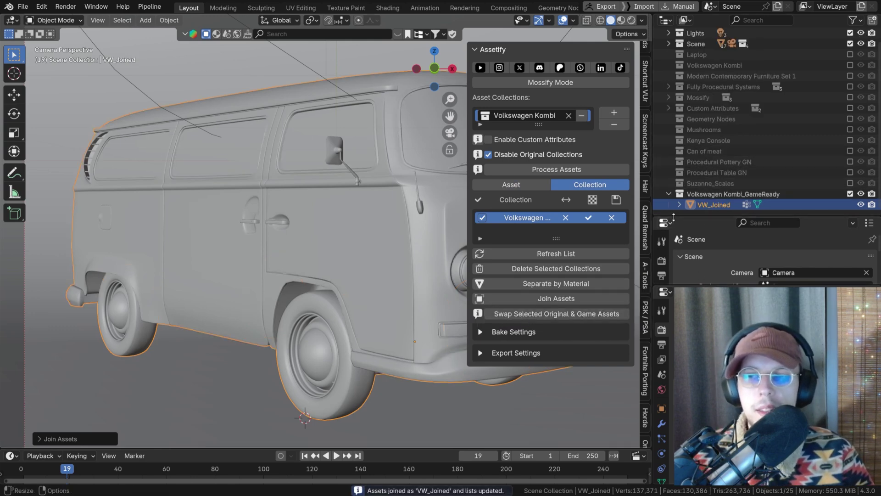
- Enlarge the properties editor and examine the list of material slots on the VW_Joined object
left_click_drag(698, 211, 698, 105)
scroll(666, 236, "down", 3)
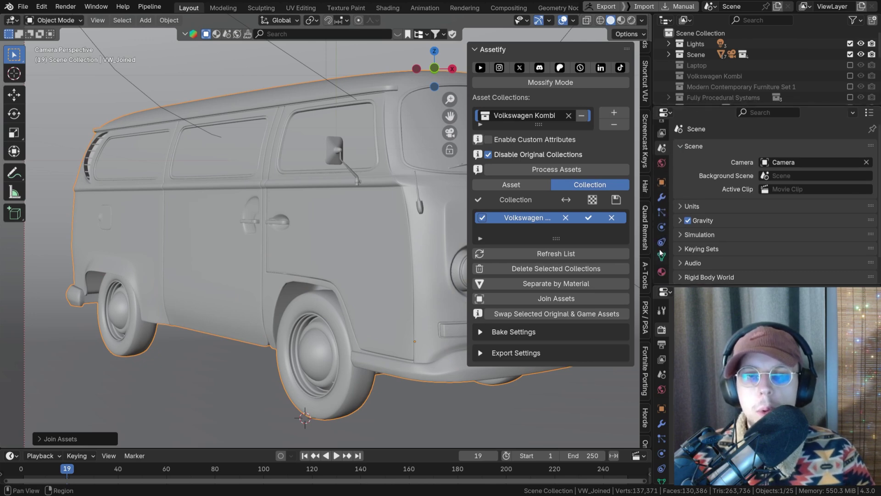
left_click(662, 271)
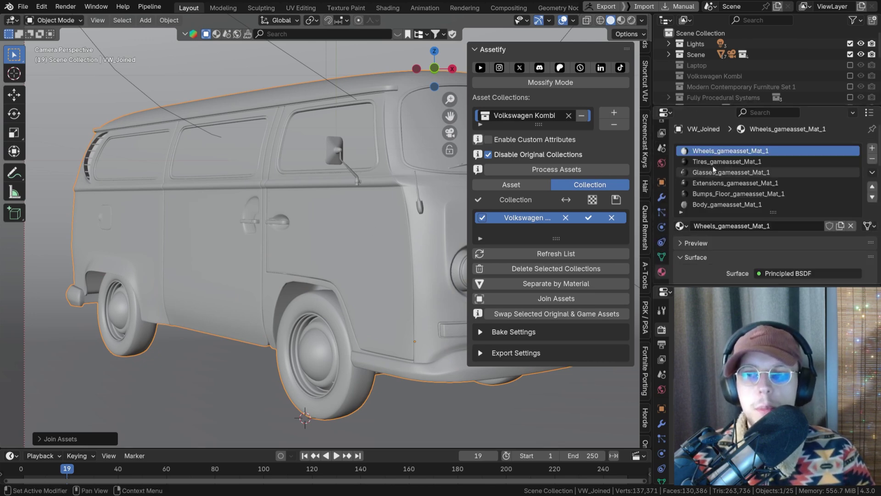
scroll(725, 171, "down", 3)
scroll(745, 172, "up", 3)
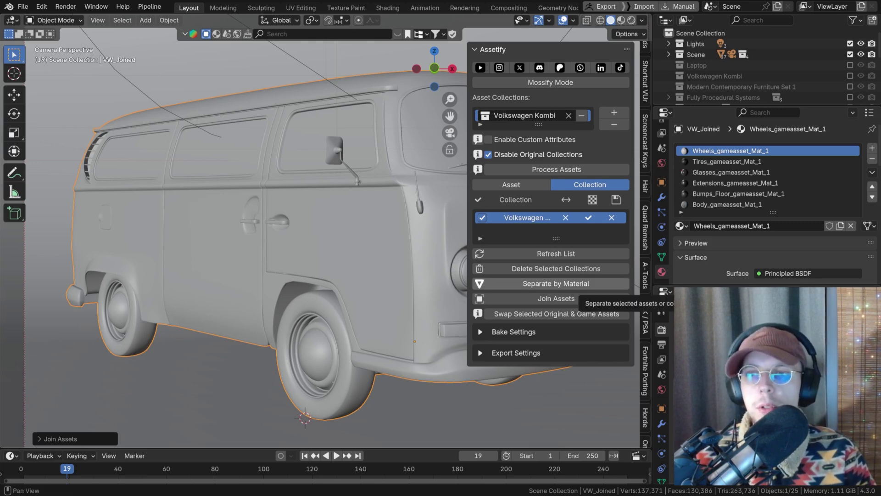
- Separate the selected Volkswagen collection by material and display the separated parts in the asset list
left_click(592, 284)
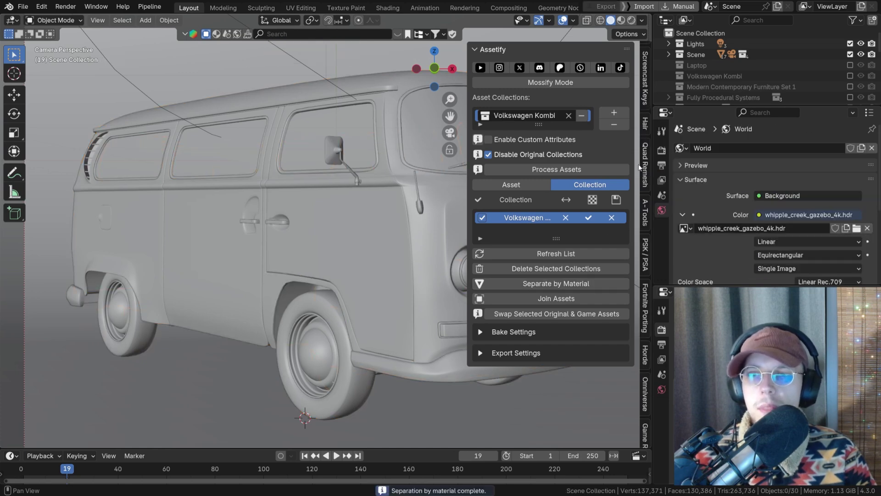
left_click(524, 185)
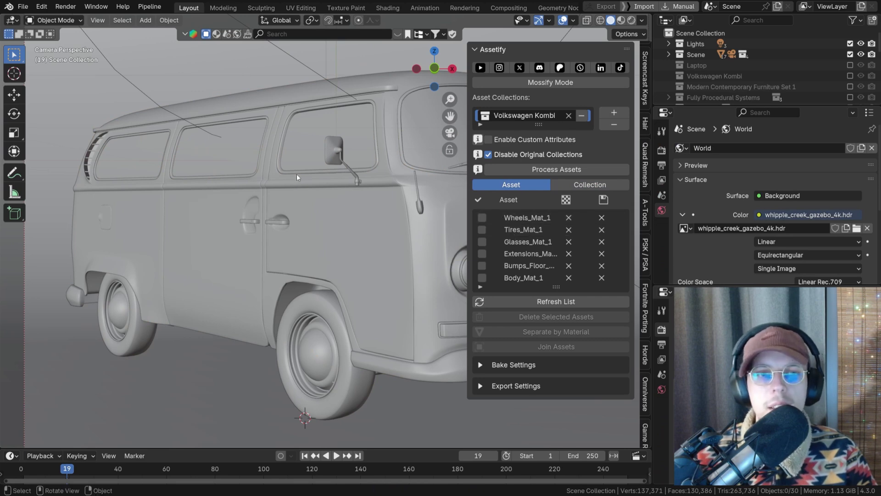
- Go through the separated body, floor, extensions, glasses, tires and wheels objects in the outliner, checking the material assigned to each
scroll(711, 84, "down", 5)
left_click(731, 40)
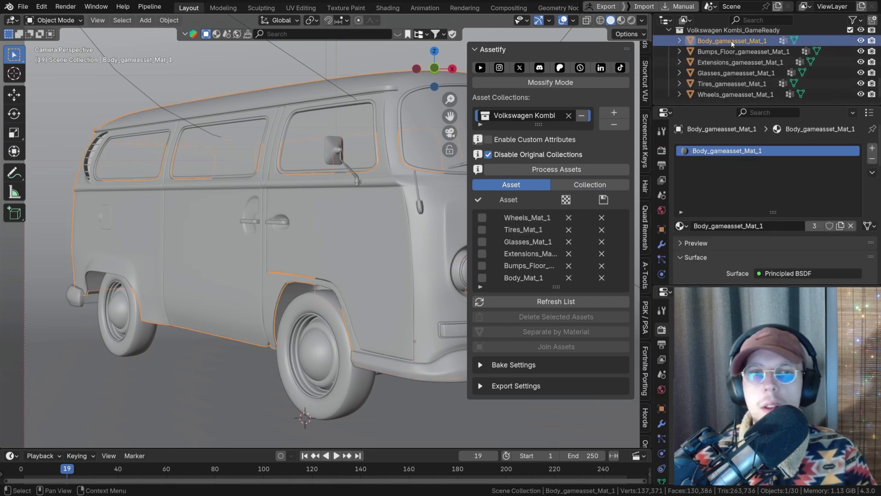
left_click(729, 51)
left_click(728, 63)
left_click(728, 73)
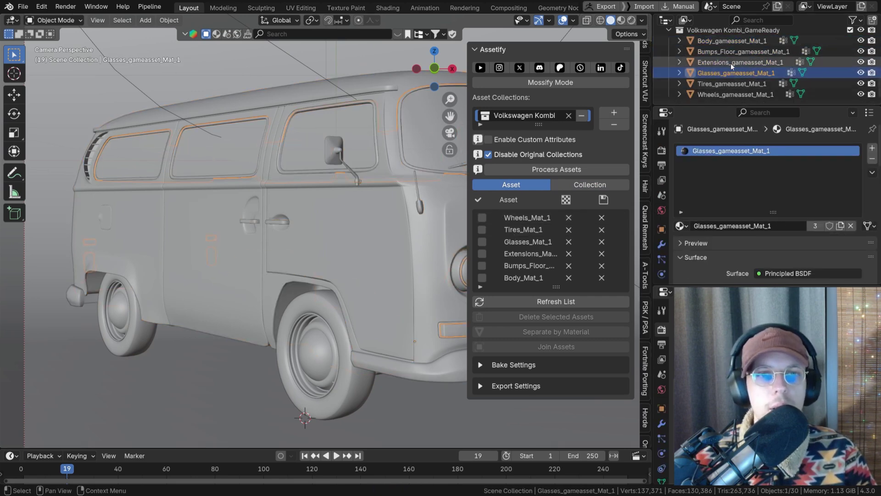
key("Down")
key("Down")
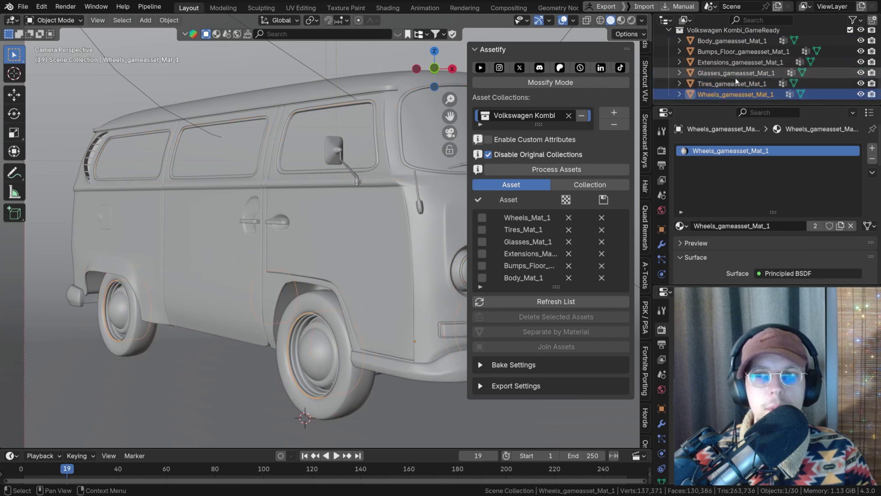
key("Up")
key("Up")
key("Up")
key("Up")
key("Up")
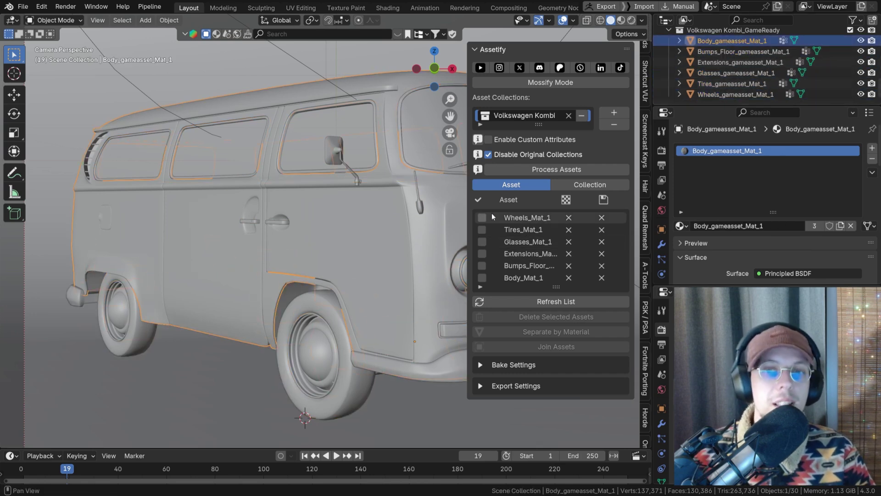
- Join all assets of the selected Volkswagen collection back into one object named VW_Joined
left_click(563, 187)
left_click(539, 296)
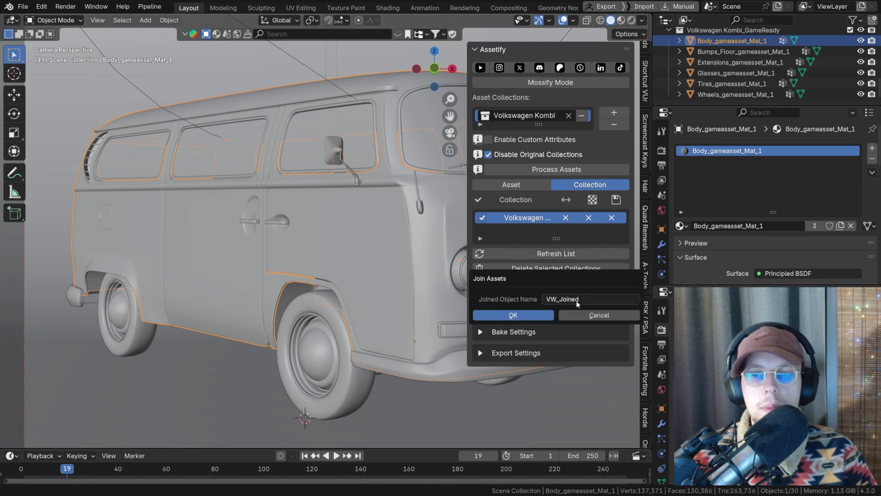
left_click(530, 314)
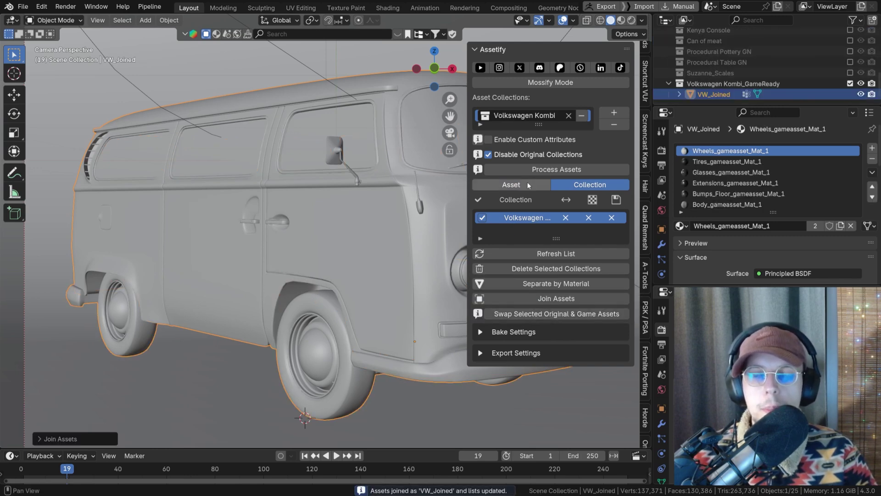
- Shorten the asset collection list to a single row and expand the bake settings
scroll(413, 201, "down", 3)
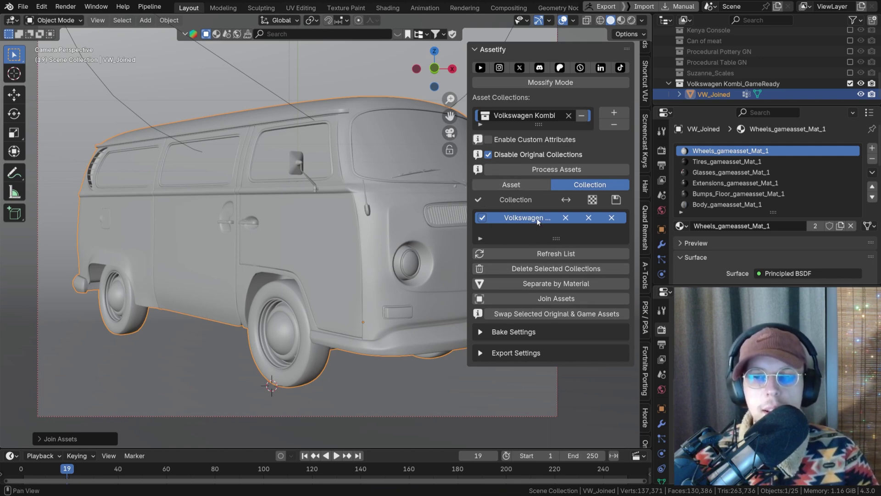
left_click_drag(551, 237, 553, 221)
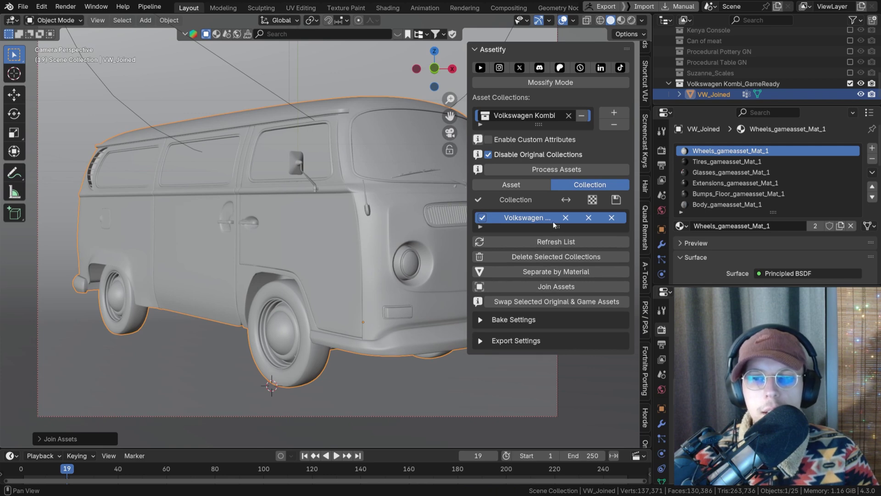
left_click(480, 320)
scroll(478, 240, "down", 3)
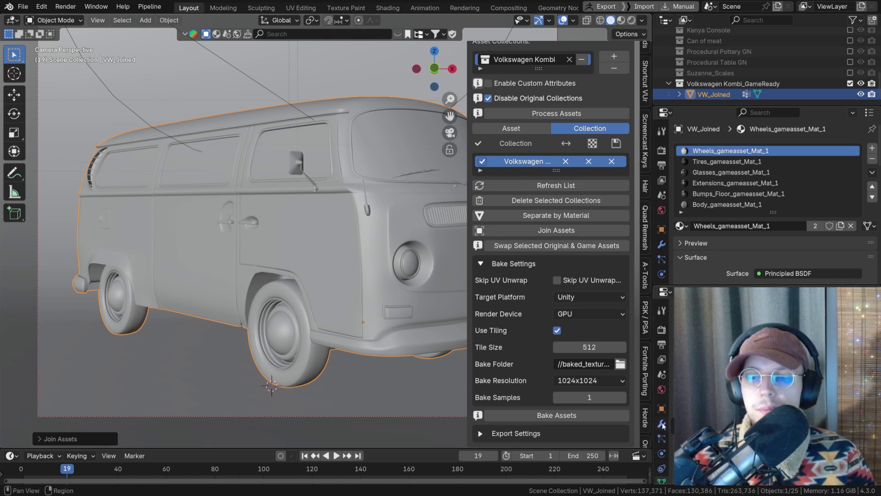
- Examine the UV maps in the object data of VW_Joined
scroll(662, 248, "down", 3)
left_click(662, 258)
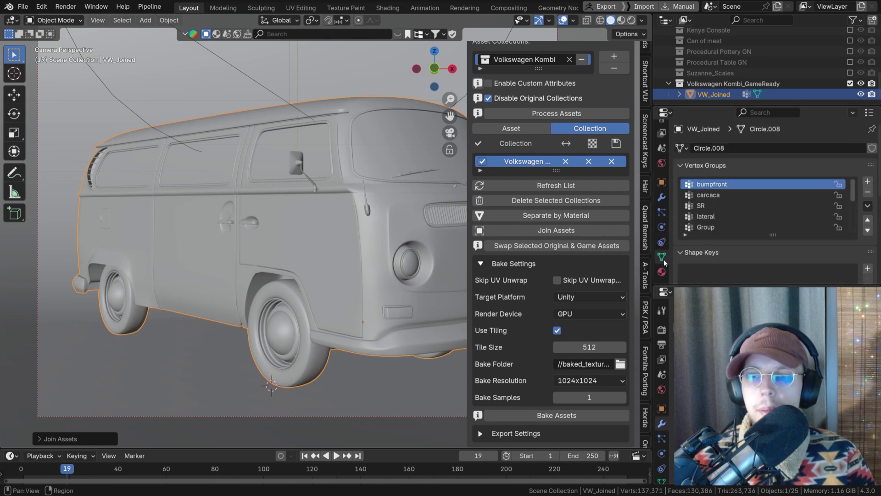
scroll(713, 249, "down", 8)
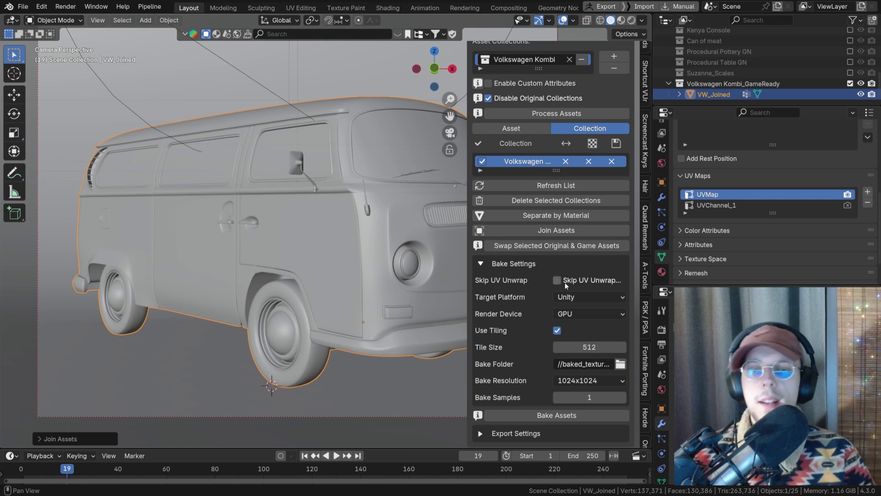
- Switch the bake target platform to Unreal Engine 5 and back to Unity
left_click(571, 298)
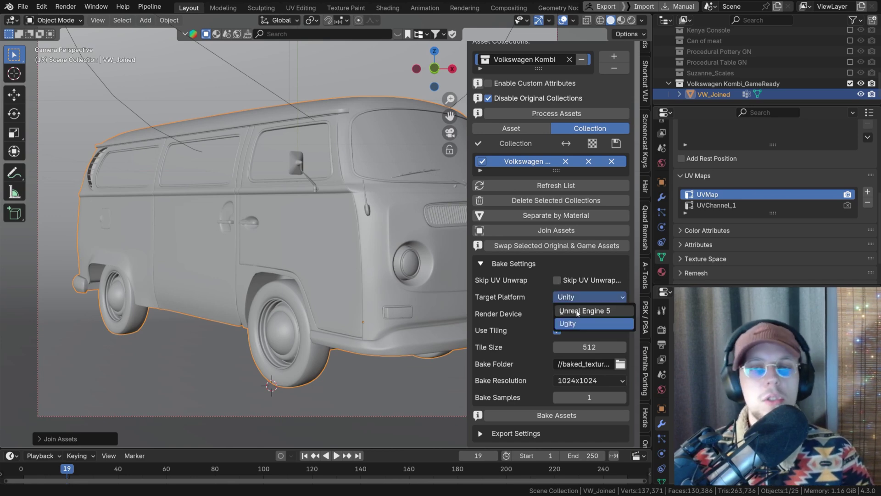
left_click(578, 313)
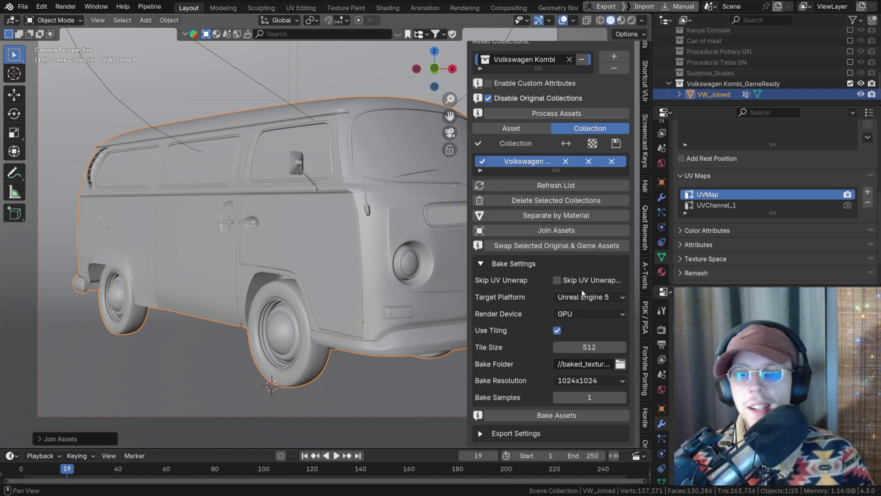
left_click(575, 297)
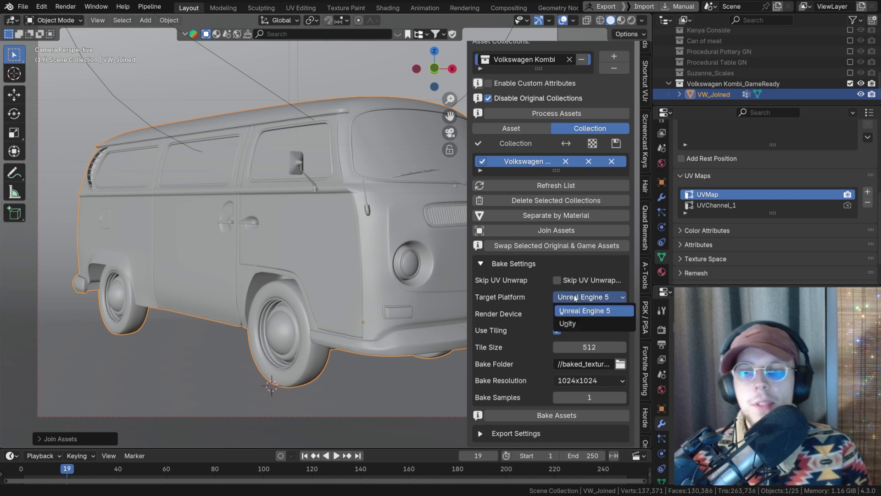
left_click(576, 324)
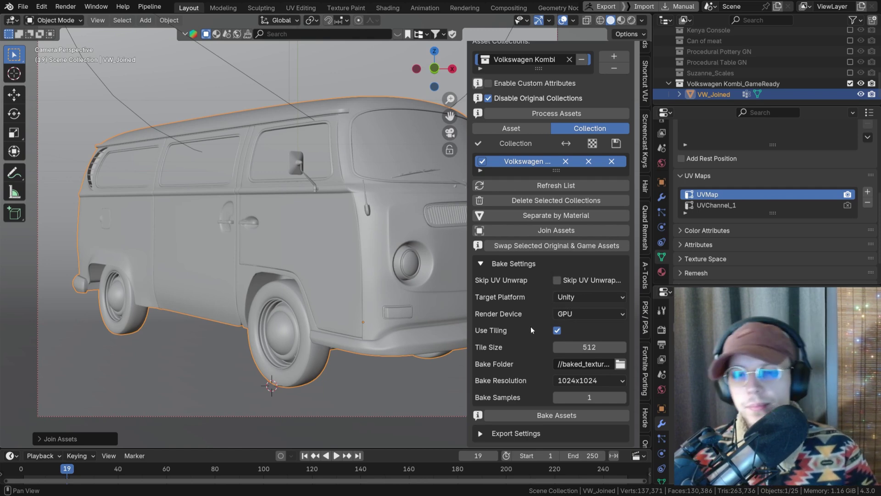
- Check the CPU and GPU render device options for the bake, leaving GPU selected
left_click(568, 314)
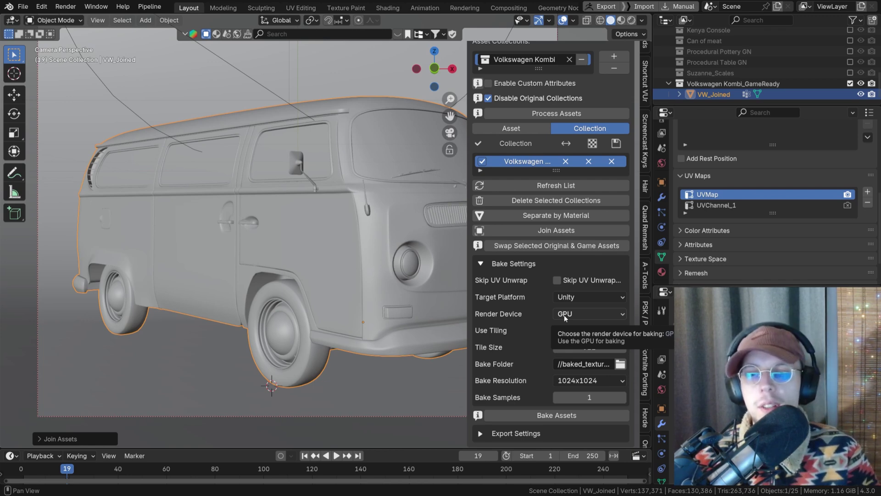
left_click(564, 315)
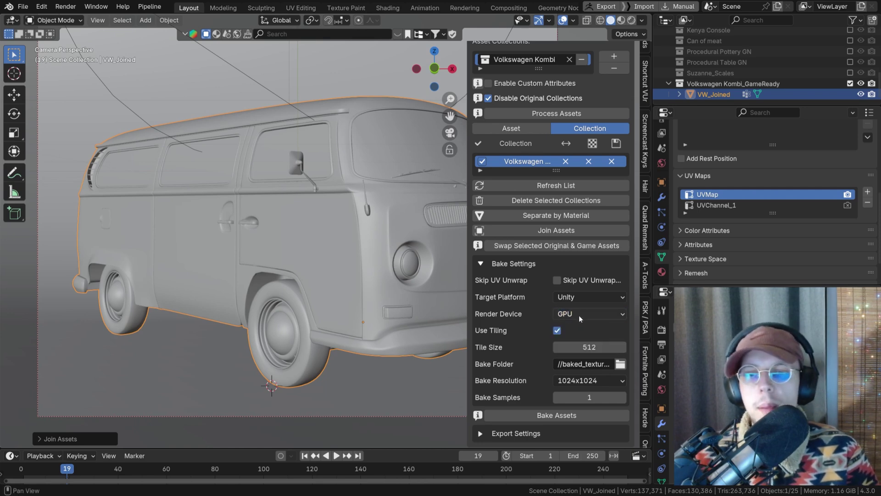
left_click(569, 315)
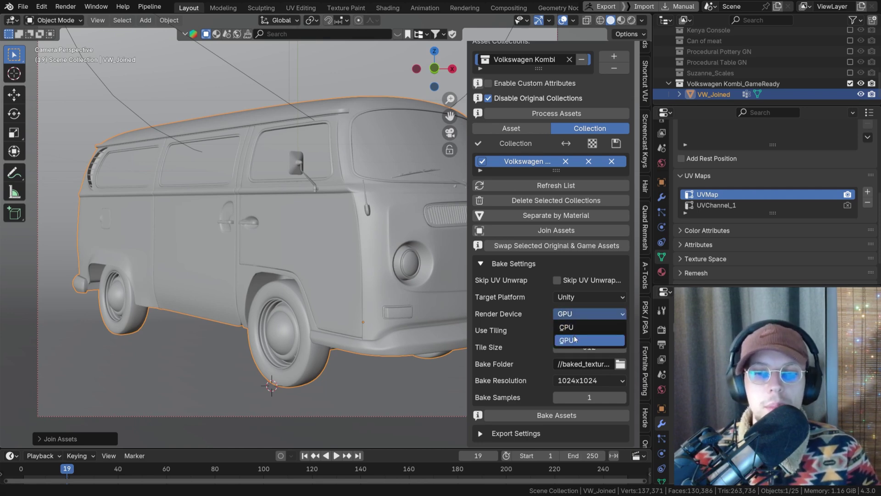
left_click(588, 325)
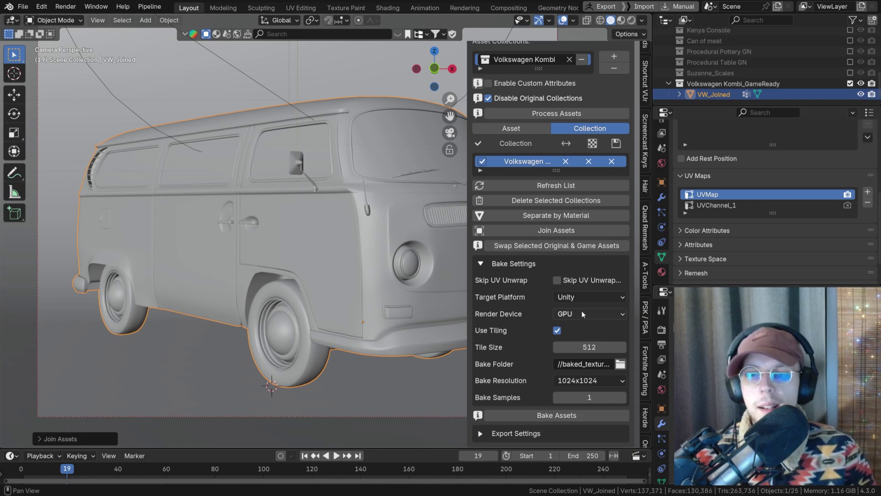
- Turn off tiling for the bake and set the bake samples to 2, leaving the export settings collapsed
left_click(557, 331)
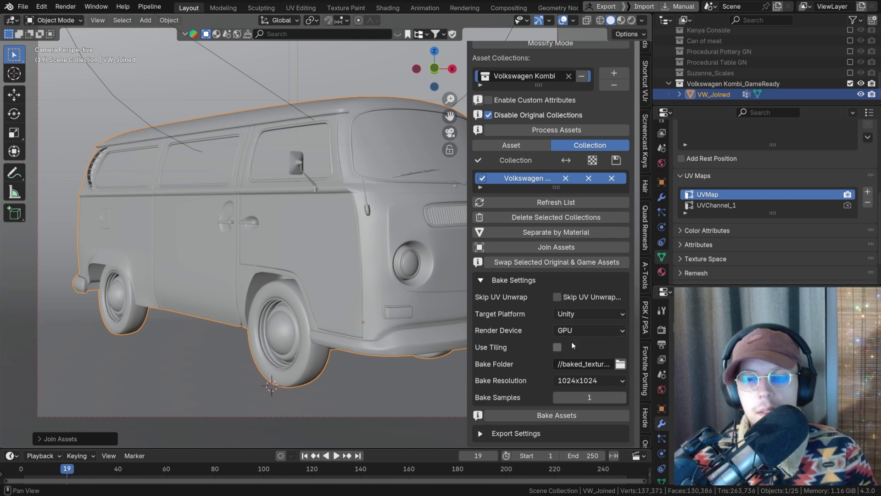
left_click(514, 433)
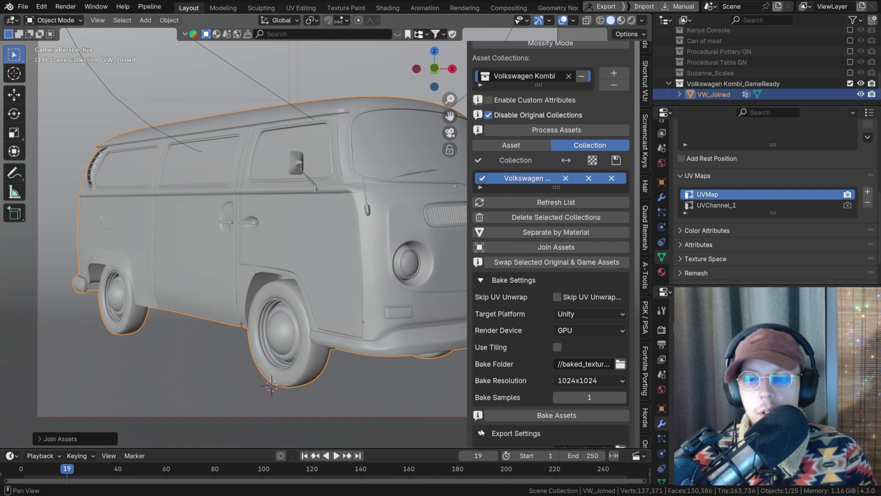
scroll(574, 386, "down", 4)
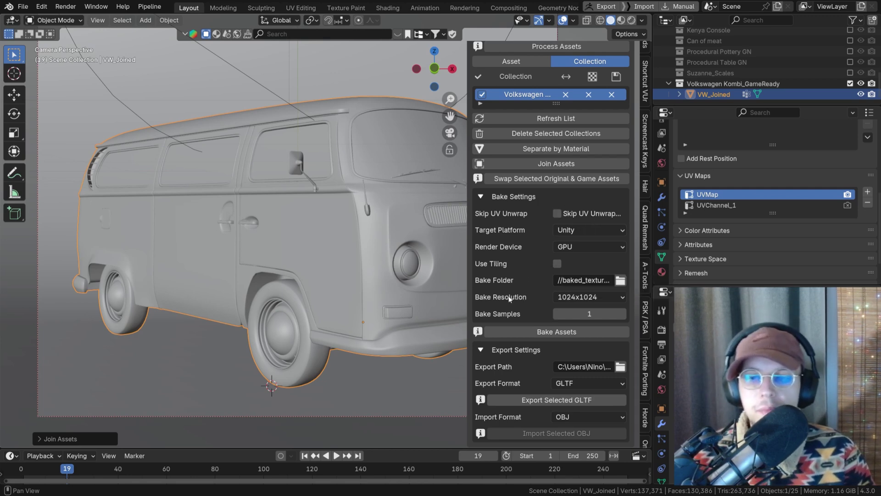
left_click(480, 350)
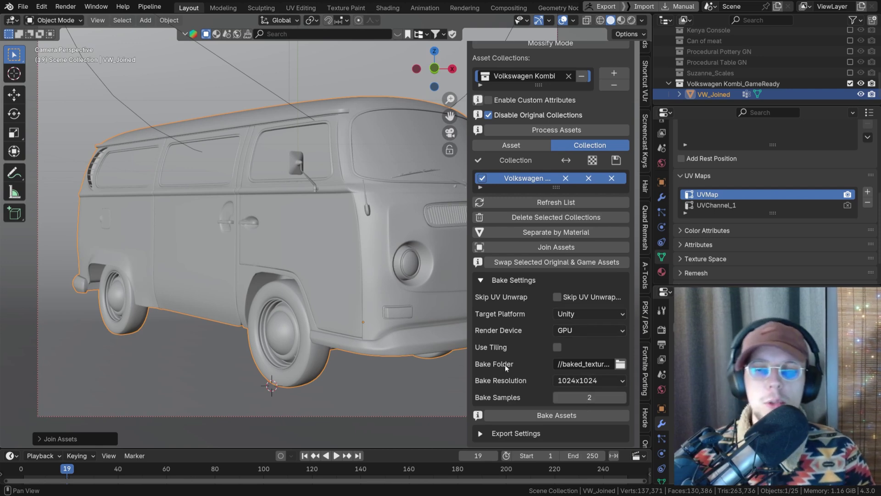
- Bake the selected Volkswagen collection, saving the file's unsaved changes before proceeding
scroll(292, 296, "down", 2)
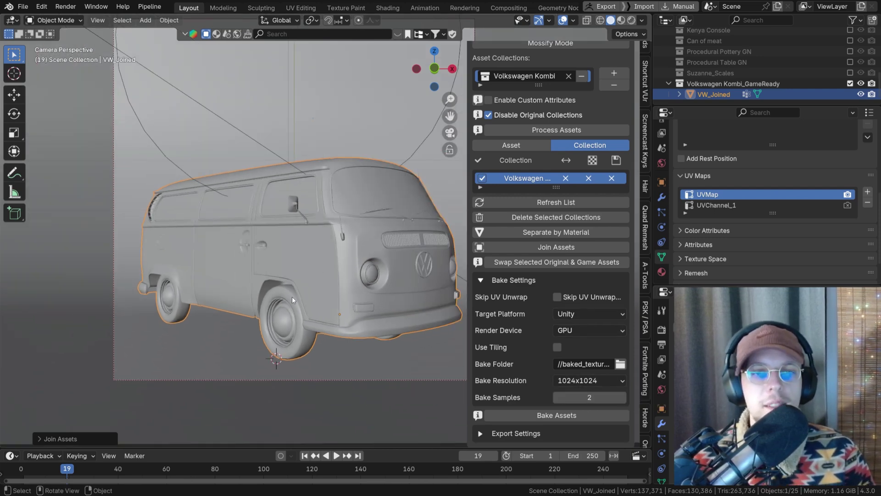
scroll(292, 297, "up", 1)
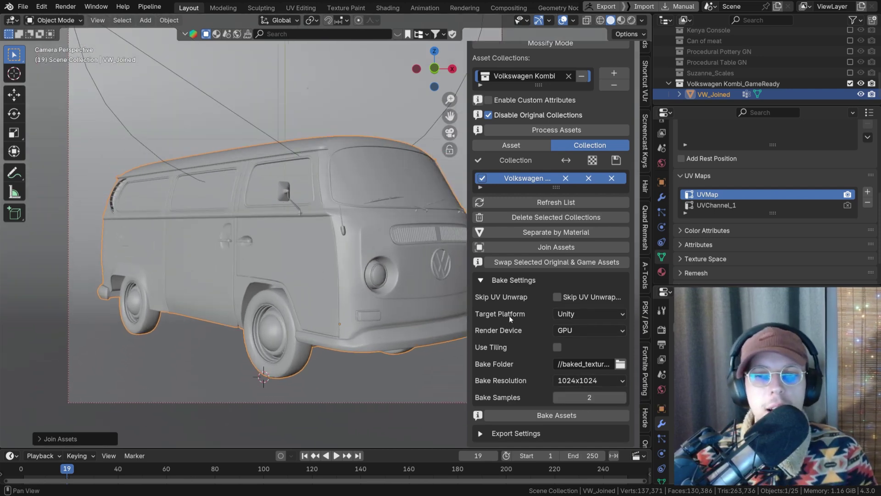
left_click(529, 418)
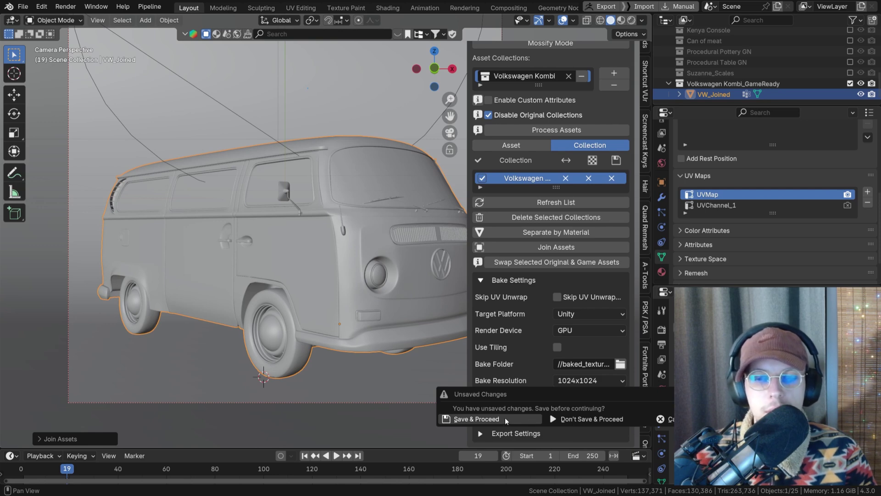
left_click(505, 418)
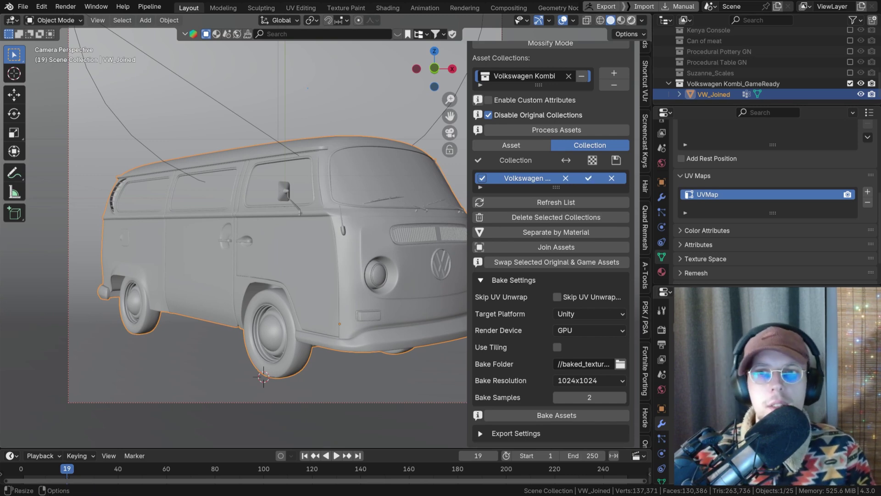
- Show the van in rendered shading and split off a Shader Editor framing the whole node tree of VW_Joined's baked material
left_click(632, 21)
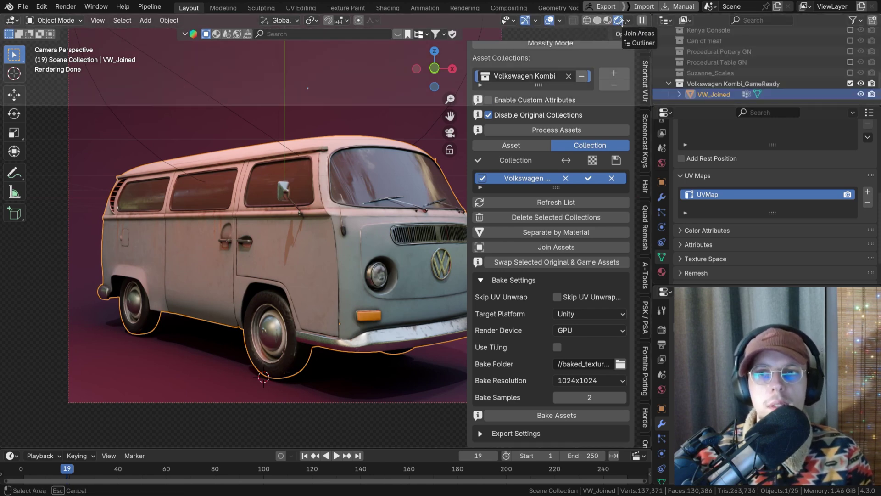
left_click_drag(654, 16, 401, 19)
left_click(409, 20)
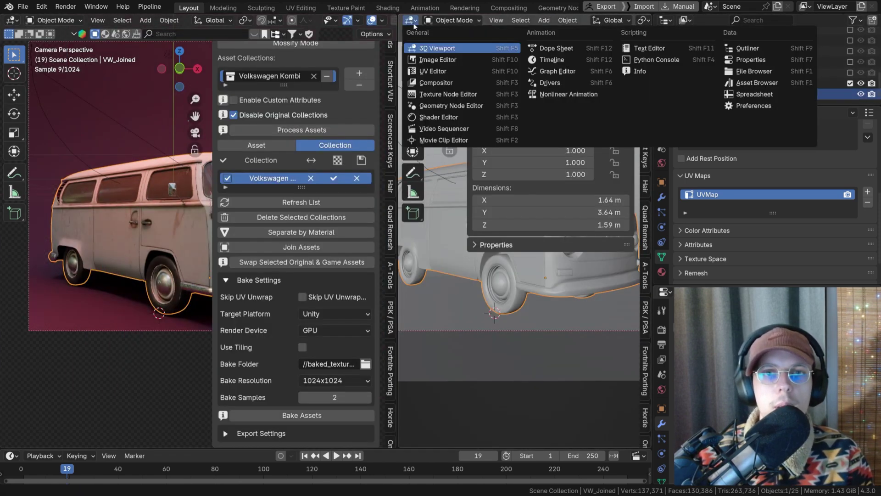
left_click(426, 118)
key("Home")
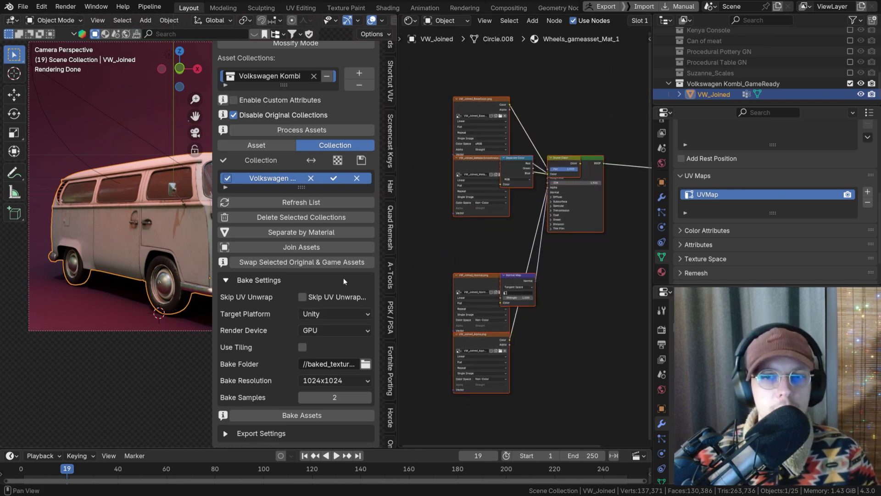
- Spread the node tree out, moving the four image textures away from the Principled BSDF and separating the Invert Color and Separate Color nodes
left_click_drag(434, 81, 457, 347)
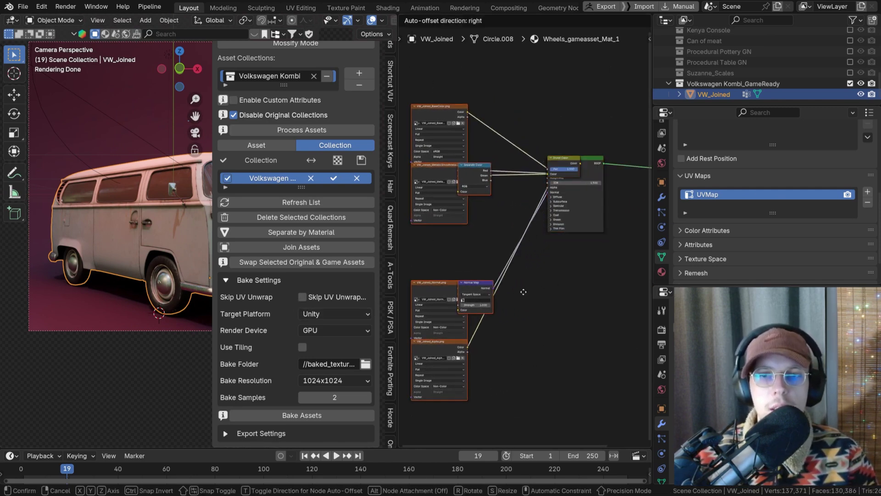
left_click_drag(555, 158, 508, 135)
left_click_drag(468, 181, 502, 186)
scroll(484, 196, "up", 2)
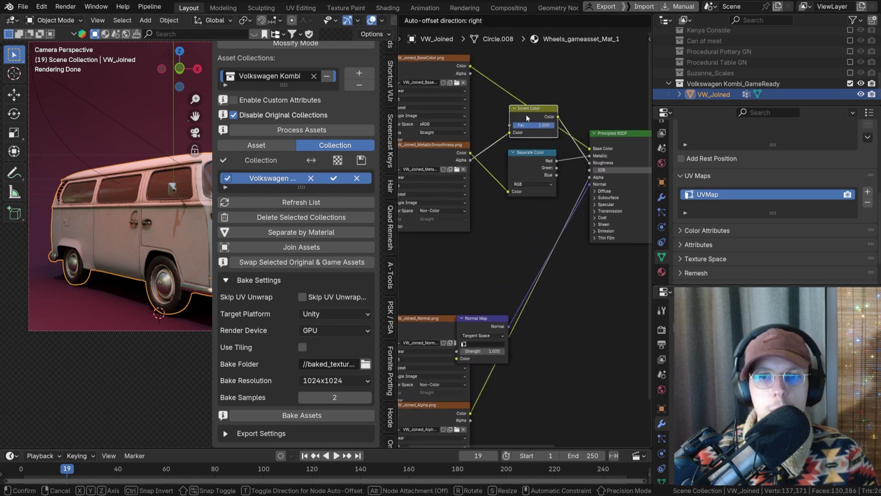
- Examine how the MetallicSmoothness texture feeds the Principled BSDF through the Separate Color and Invert Color nodes
scroll(505, 150, "up", 2)
middle_click_drag(510, 139, 459, 158)
mouse_move(539, 160)
middle_mouse_down()
mouse_move(501, 148)
mouse_move(569, 164)
mouse_move(533, 156)
middle_mouse_up()
scroll(498, 155, "down", 3)
scroll(489, 145, "up", 3)
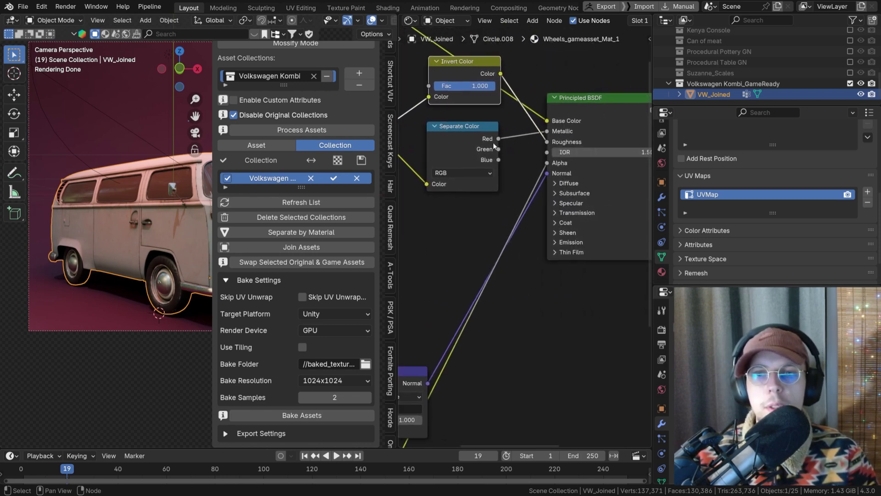
scroll(493, 142, "down", 3)
middle_click_drag(491, 157, 539, 191)
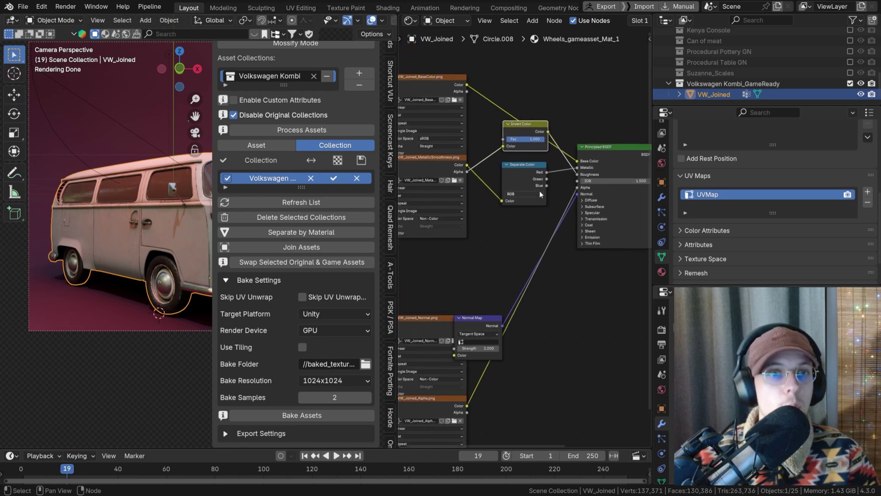
scroll(539, 191, "down", 1)
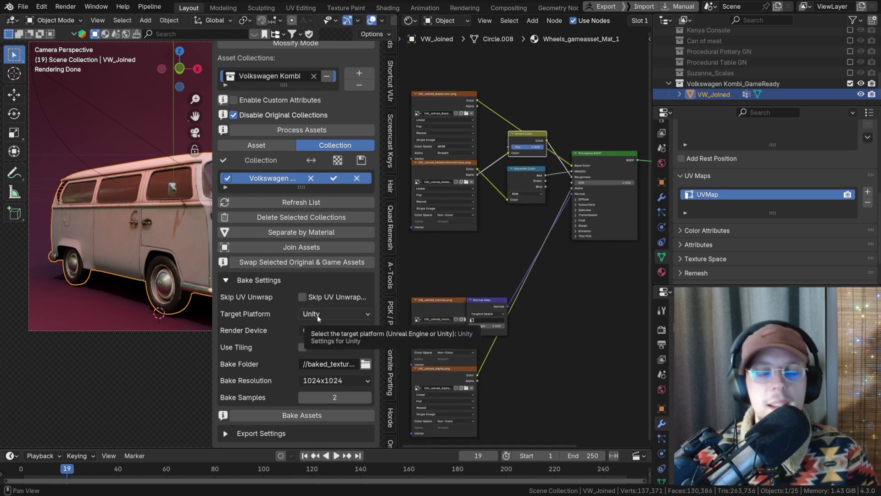
- Move the Normal texture, Alpha texture and Normal Map nodes up to just below the MetallicSmoothness texture
left_click_drag(439, 275, 495, 368)
key("g")
left_click(489, 334)
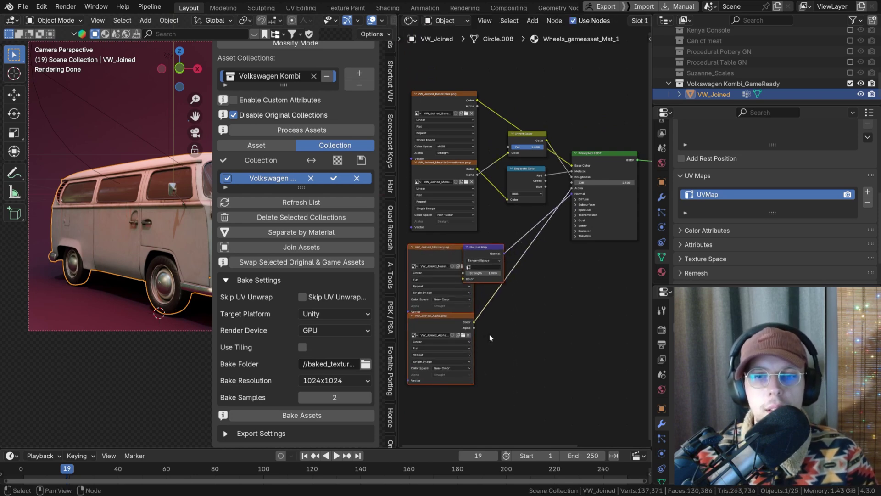
scroll(434, 164, "up", 2)
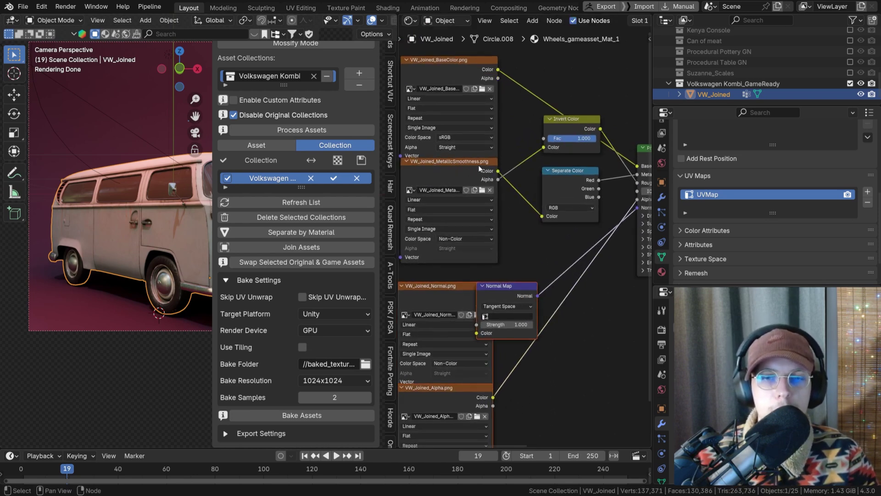
scroll(479, 164, "down", 4)
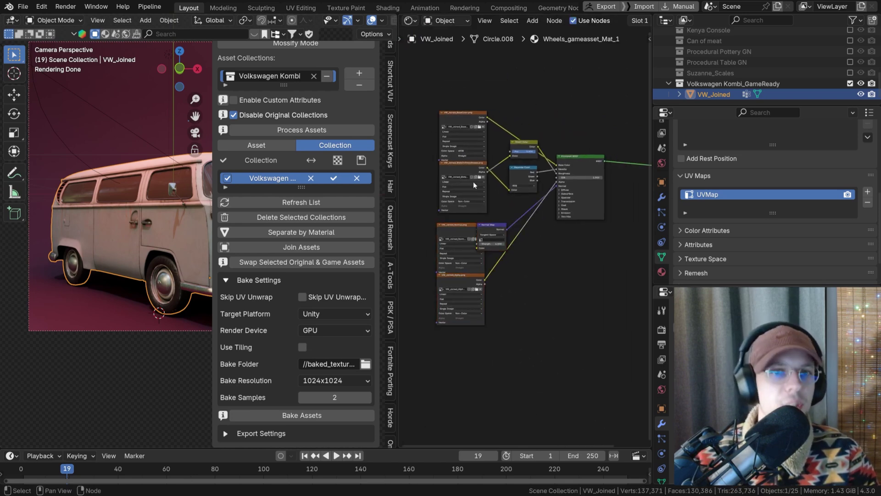
- Hide the viewport sidebar and preview the BaseColor and MetallicSmoothness textures on the van
scroll(462, 114, "up", 2)
left_click(461, 115)
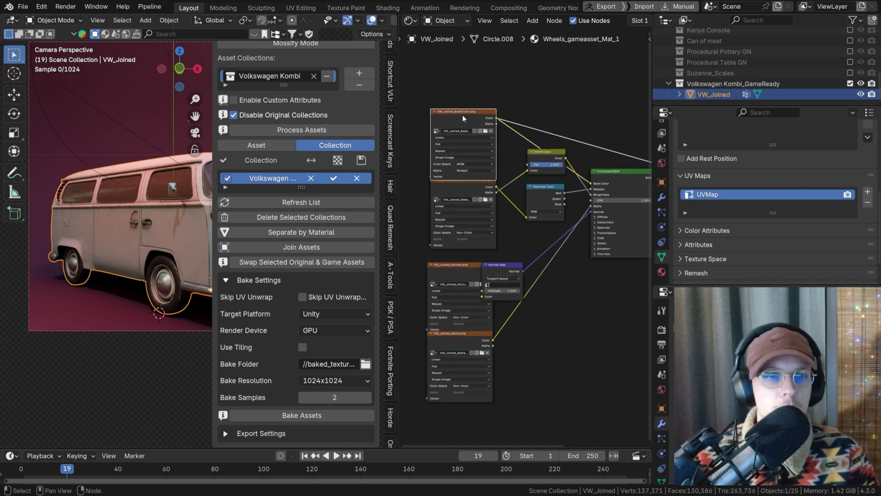
key("n")
scroll(503, 197, "up", 1)
left_click(461, 182, "ctrl+shift")
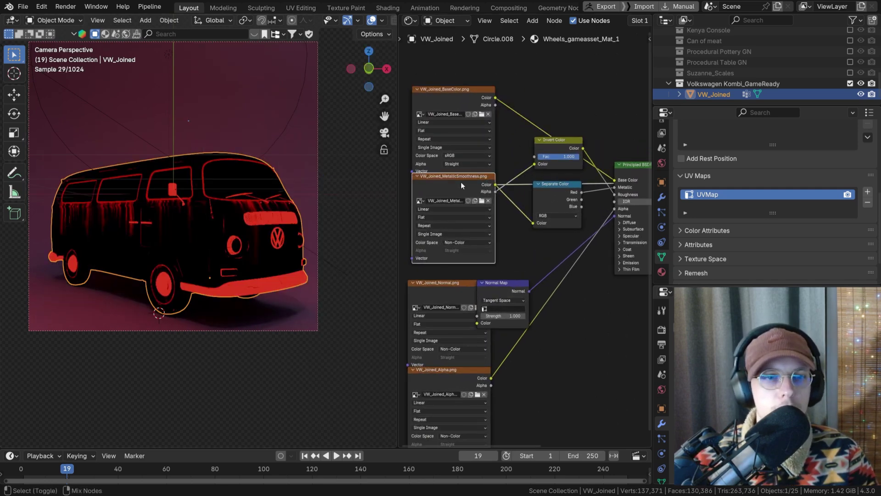
left_click_drag(461, 181, 461, 193)
- Preview the Separate Color node's red channel and the Invert Color output on the van
scroll(459, 187, "up", 1)
scroll(475, 177, "right", 2)
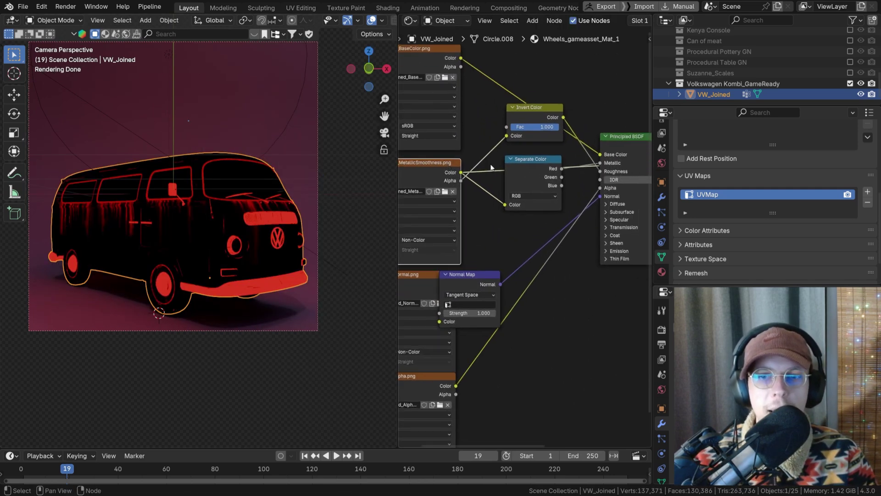
left_click(535, 161, "ctrl+shift")
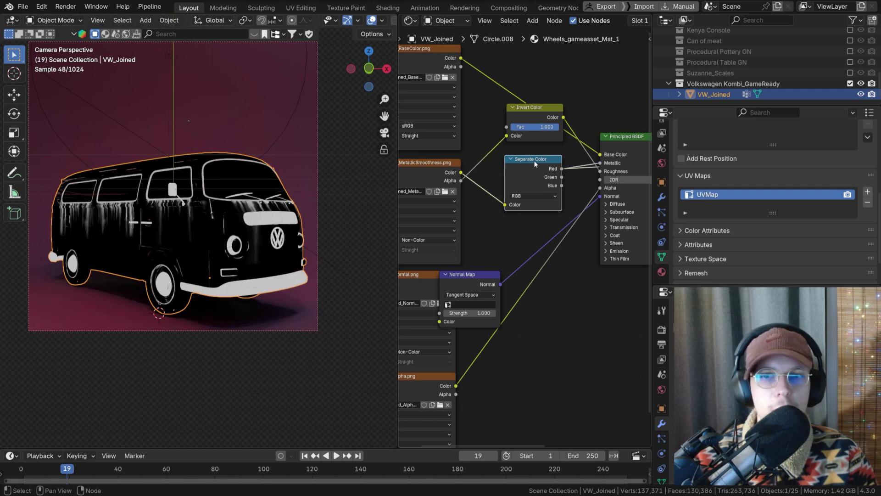
left_click(540, 112, "ctrl+shift")
mouse_move(502, 162)
middle_mouse_down()
mouse_move(511, 153)
mouse_move(497, 164)
middle_mouse_up()
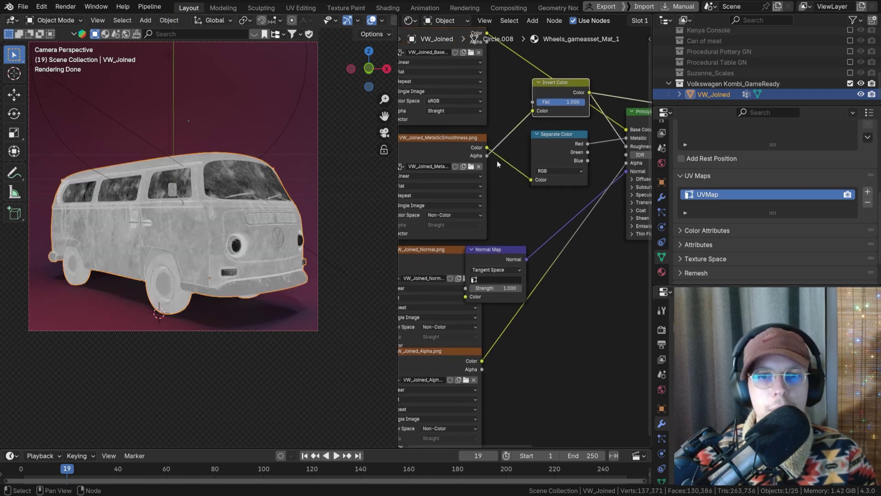
middle_click_drag(571, 128, 542, 129)
scroll(505, 138, "down", 2)
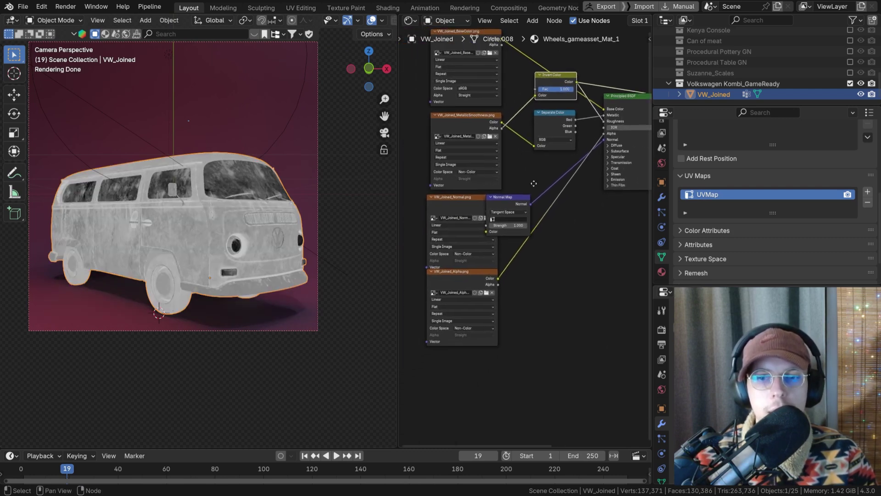
middle_click_drag(494, 142, 504, 185)
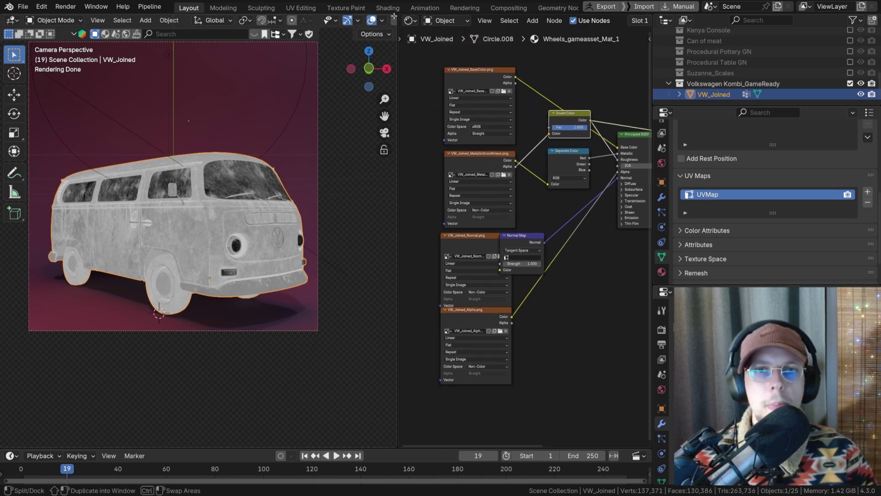
- Route the Principled BSDF back to the material output, then expand the viewport over the Shader Editor with its sidebar shown
middle_click_drag(582, 122, 506, 129)
left_click(577, 141, "ctrl+shift")
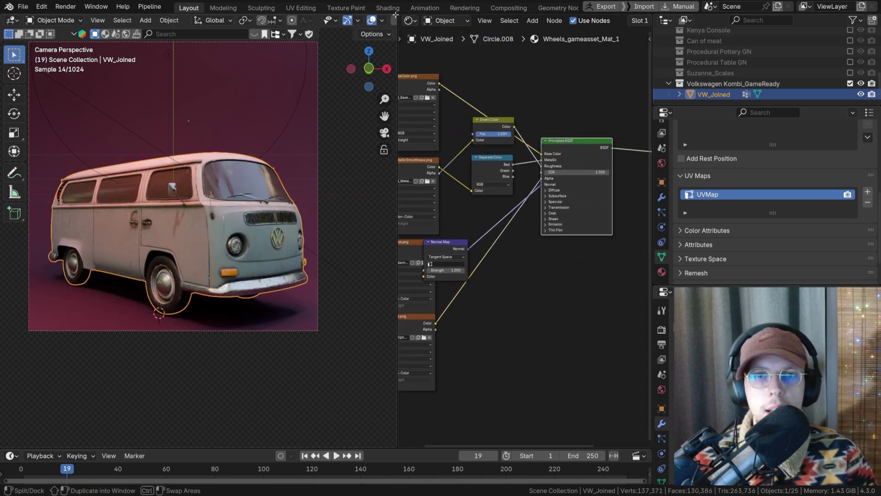
left_click_drag(395, 15, 509, 144)
key("n")
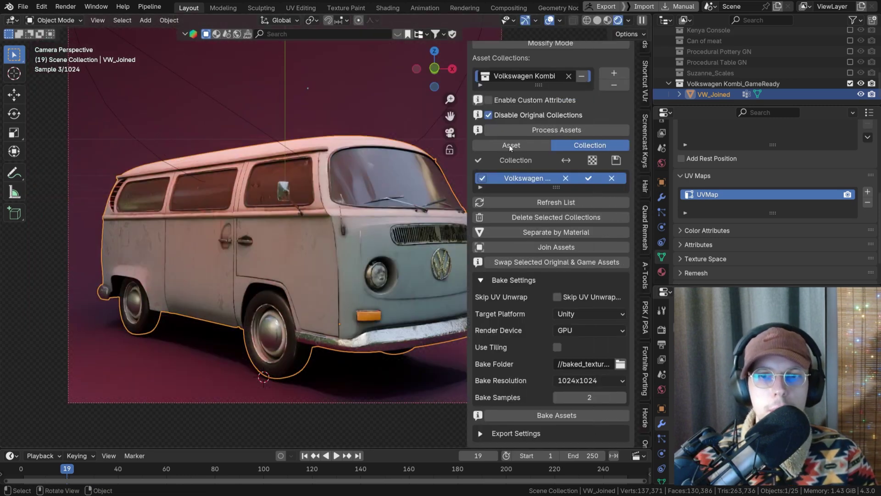
- Collapse the bake settings, expand the export settings, and export the selected Volkswagen collection in FBX format
left_click(490, 279)
left_click(482, 302)
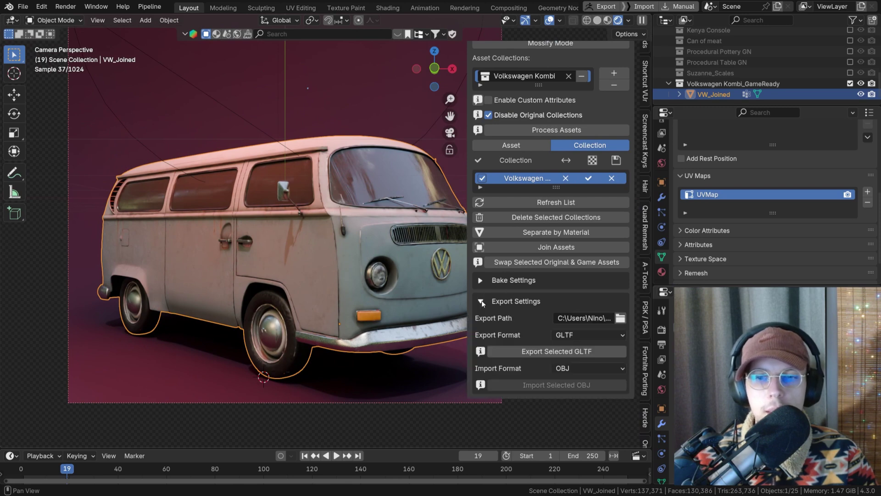
left_click(561, 334)
left_click(566, 336)
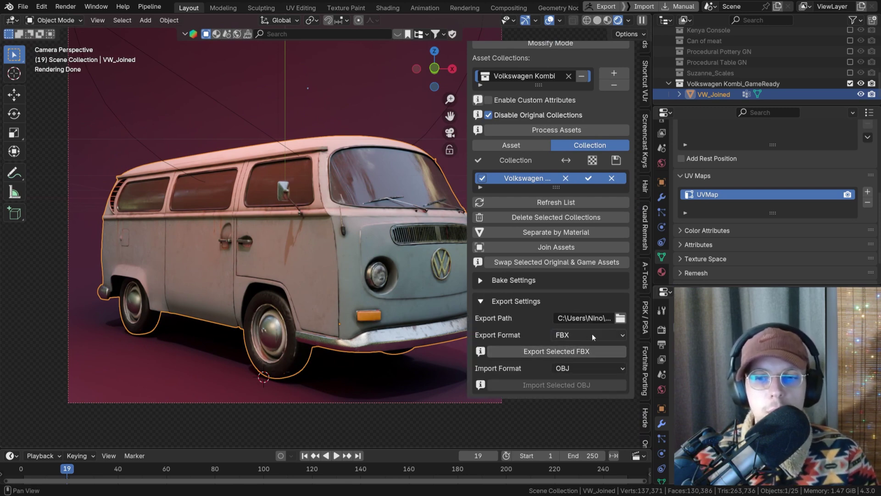
left_click(548, 351)
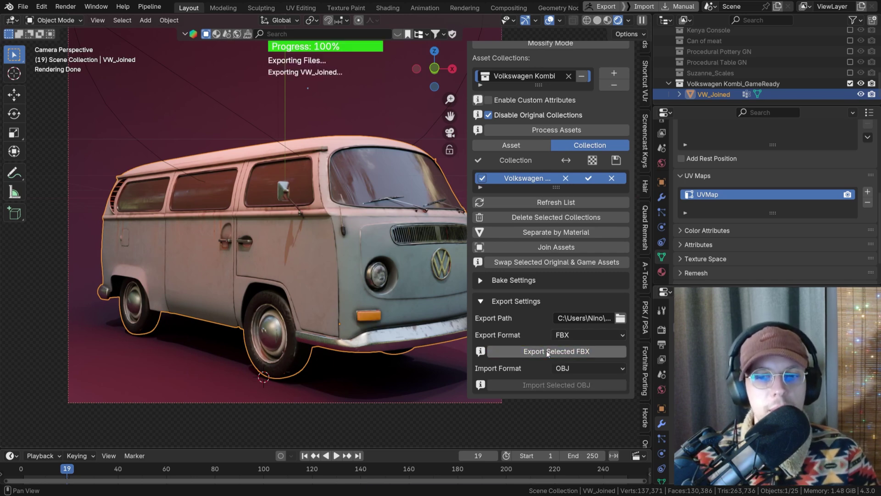
- Switch the import format to FBX and back to OBJ to compare the collection's export status
left_click(563, 368)
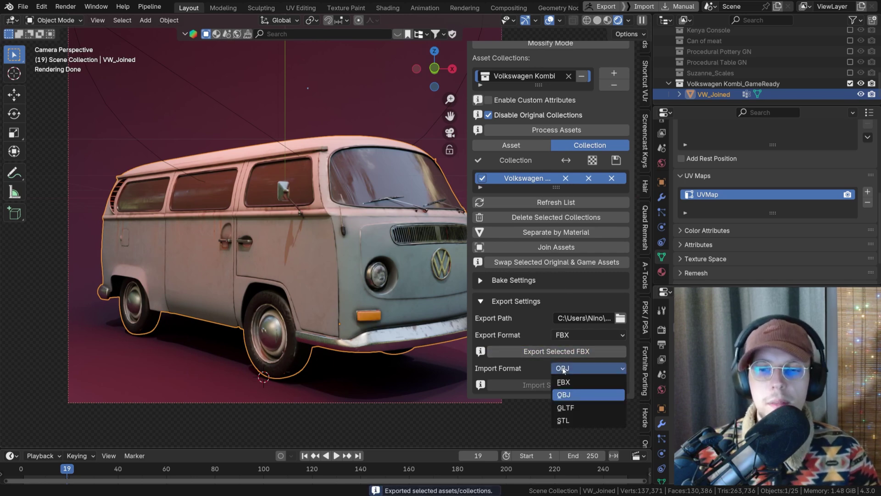
left_click(568, 382)
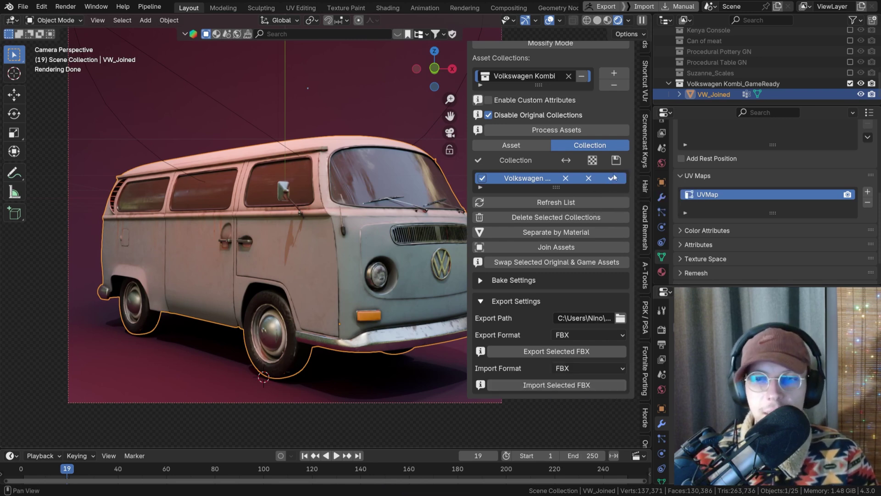
left_click(584, 368)
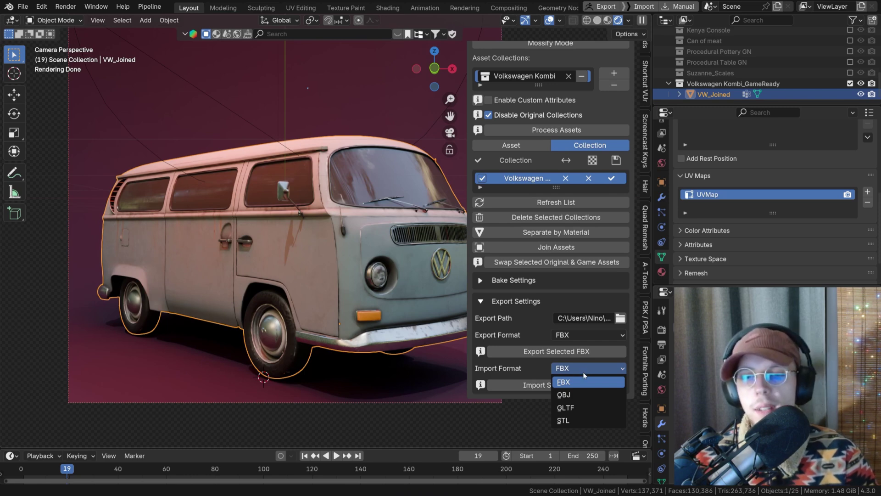
left_click(579, 393)
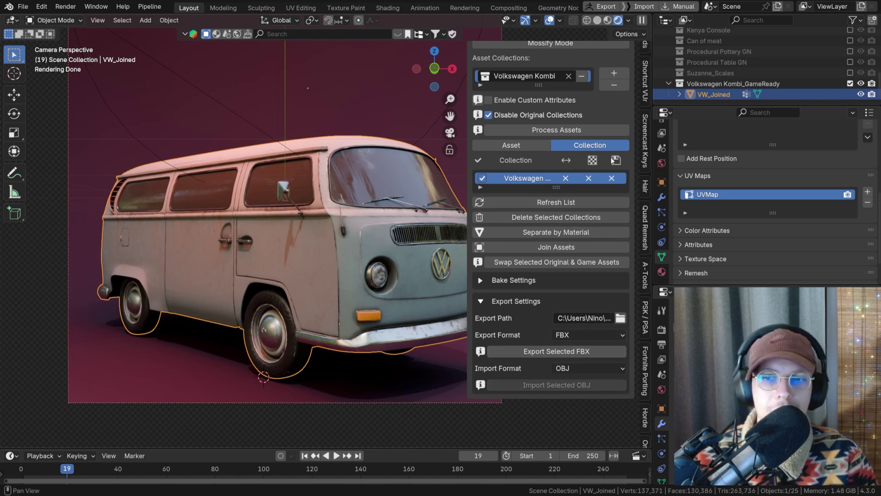
- Set the import format to FBX and import the exported Volkswagen collection
left_click(569, 369)
left_click(569, 381)
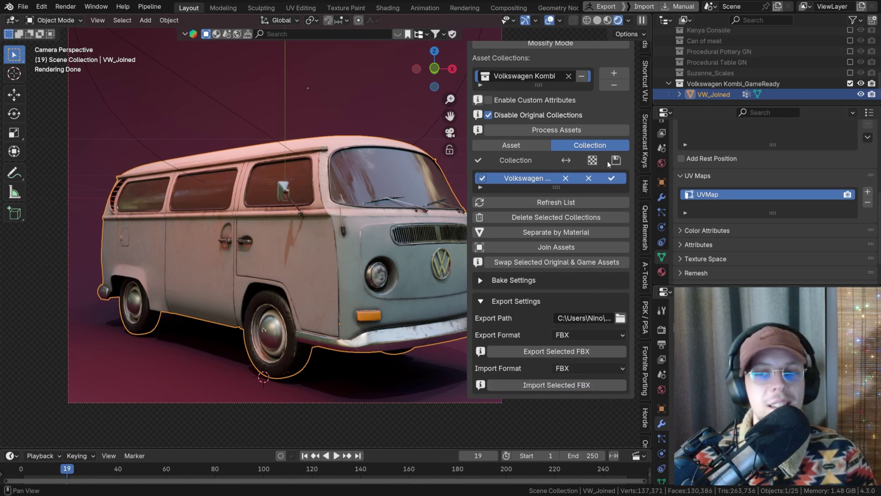
left_click(547, 385)
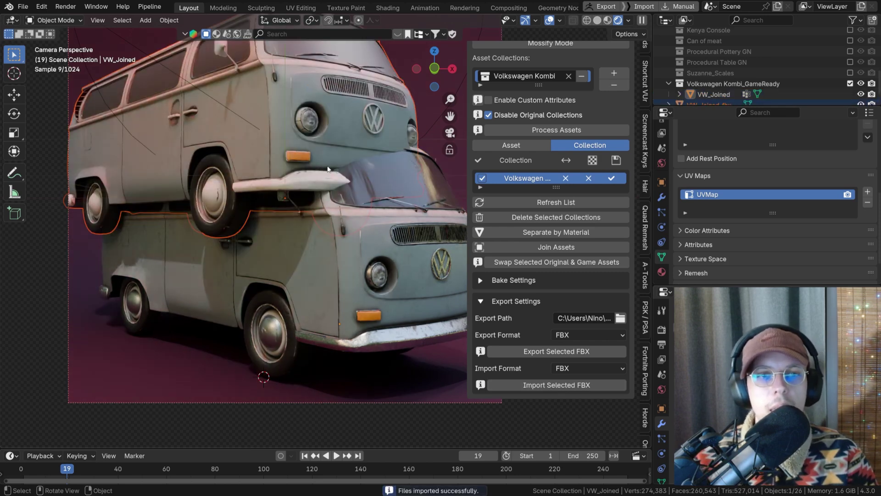
- Move the imported FBX van vertically so it sits clear above the original van
scroll(328, 169, "down", 1)
left_click(299, 123)
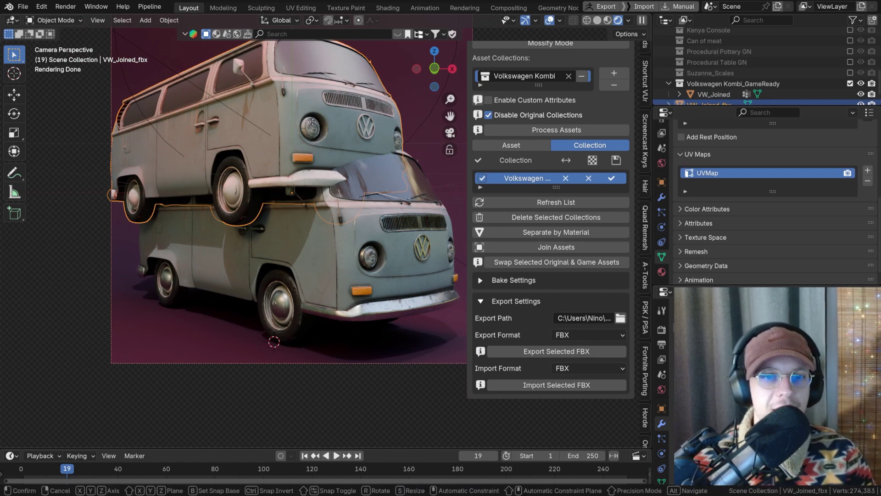
key("g")
key("z")
left_click(337, 147)
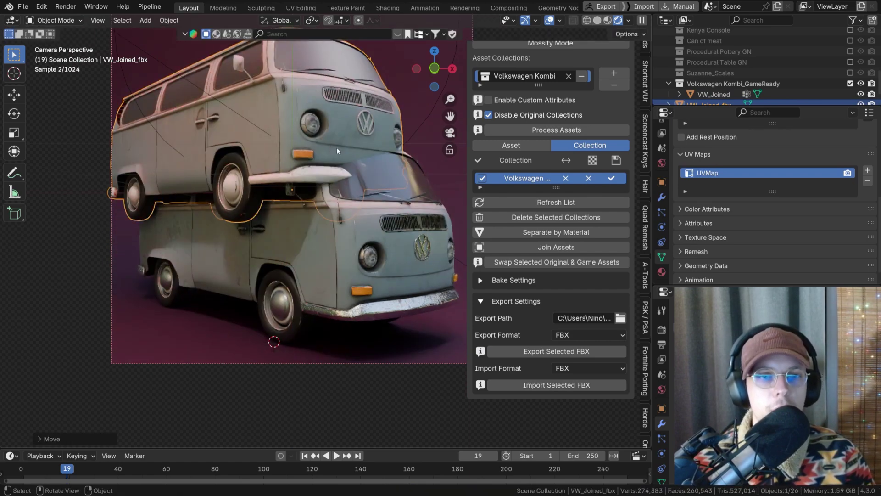
scroll(359, 104, "up", 2)
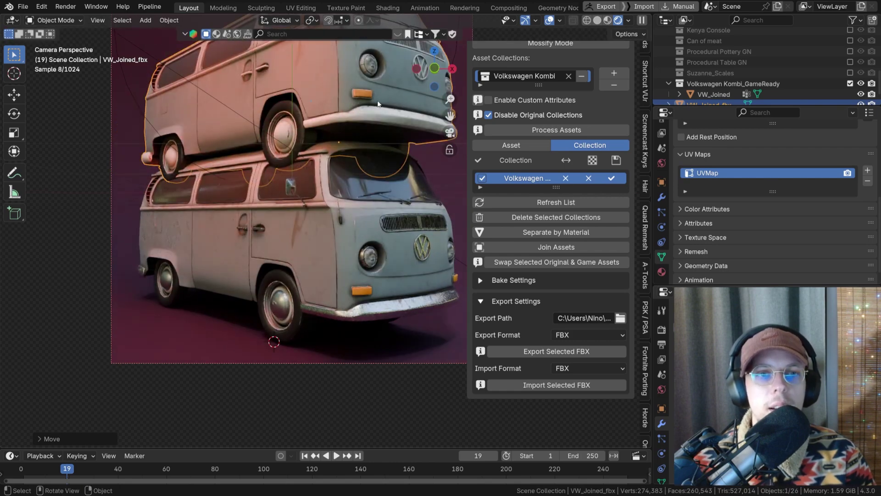
- Lower the imported FBX van onto the original for comparison, then return it above
key("g")
key("z")
left_click(374, 218)
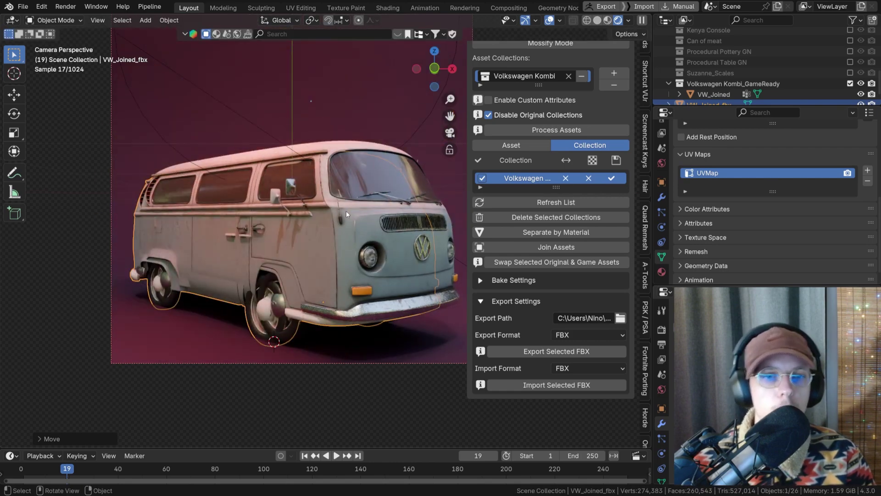
key("ctrl+z")
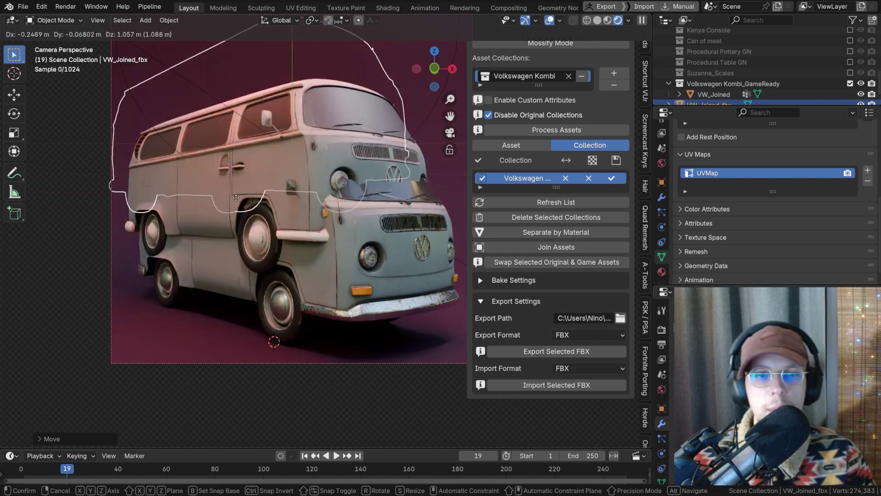
- Export the selected Volkswagen collection in GLTF format and import it back as GLTF
left_click(576, 335)
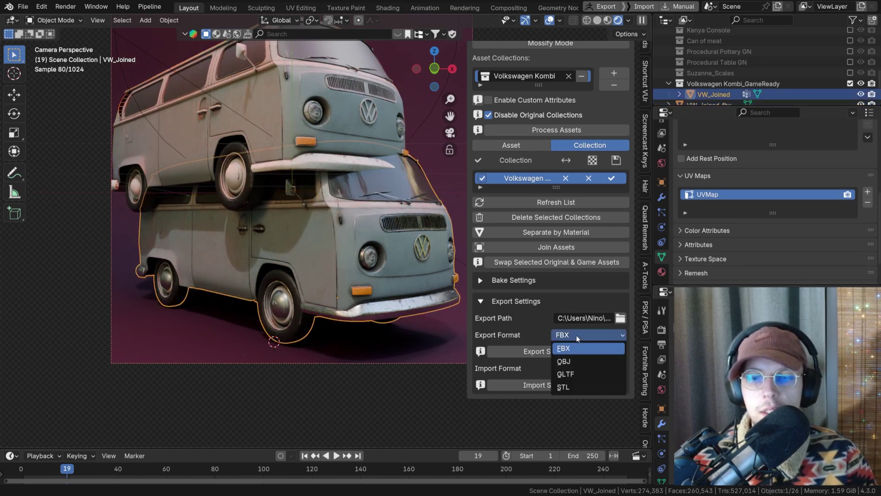
left_click(584, 376)
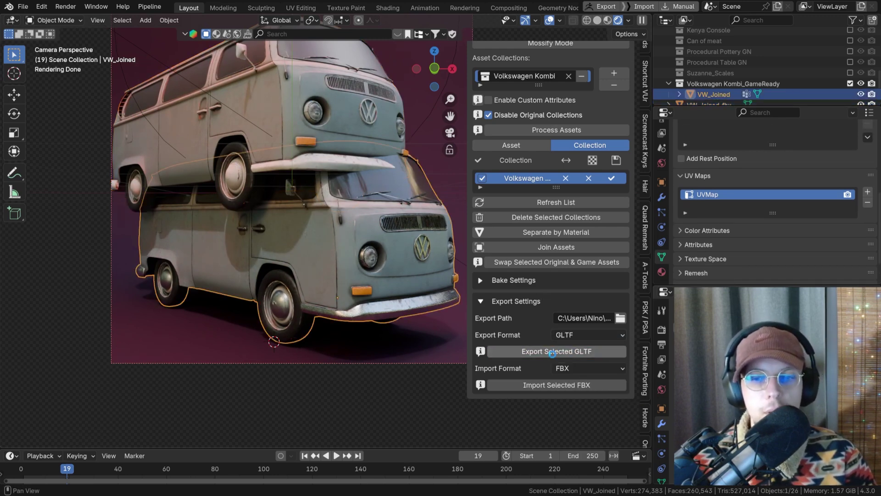
left_click(571, 368)
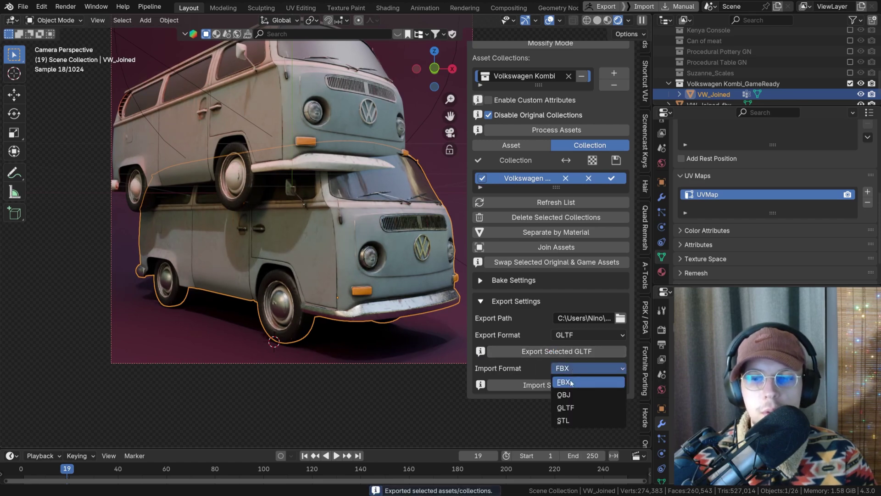
left_click(578, 412)
left_click(578, 386)
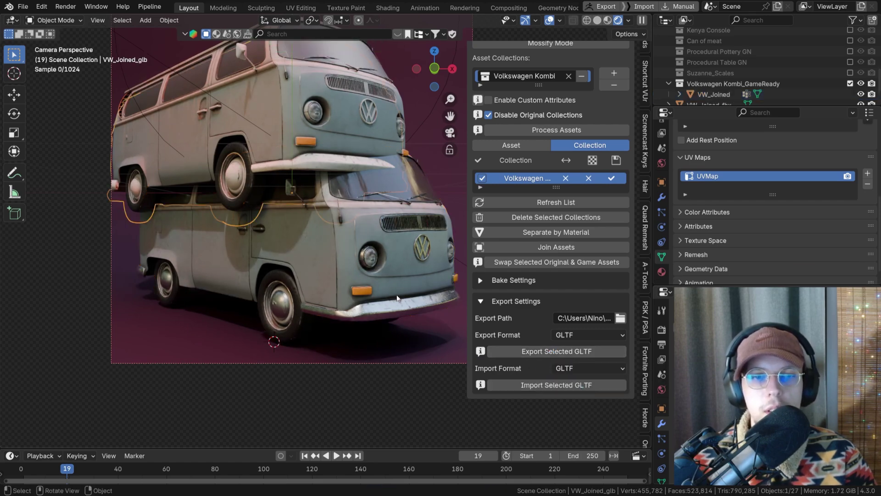
- Move the imported GLTF van down beside the original van, in front of its rear half, for comparison
middle_click_drag(375, 267, 343, 272, "shift")
key("g")
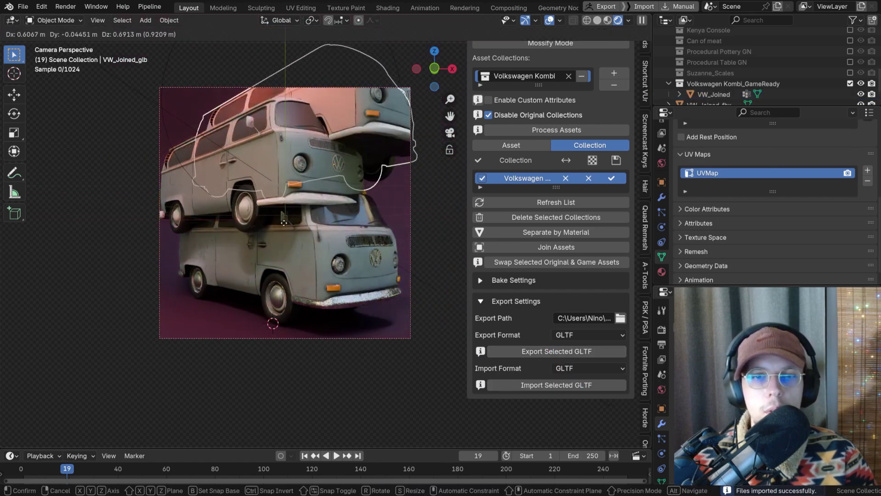
left_click(196, 351)
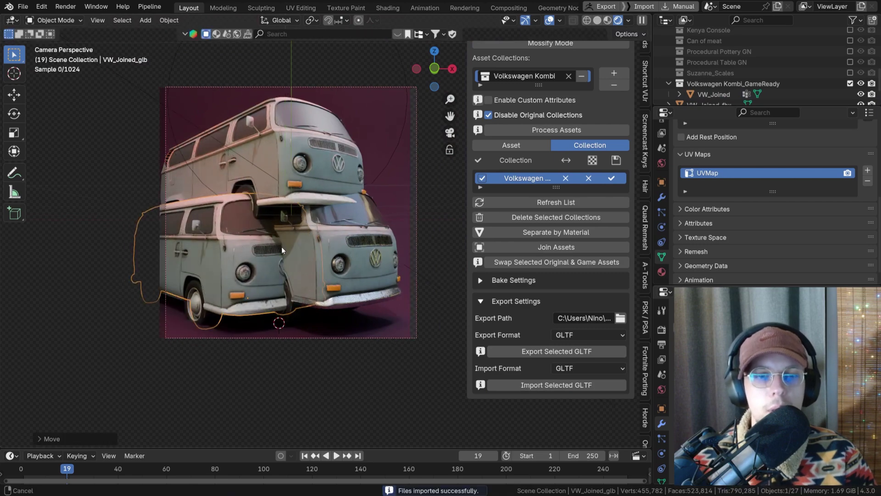
middle_click_drag(282, 247, 348, 230, "shift")
scroll(305, 236, "up", 2)
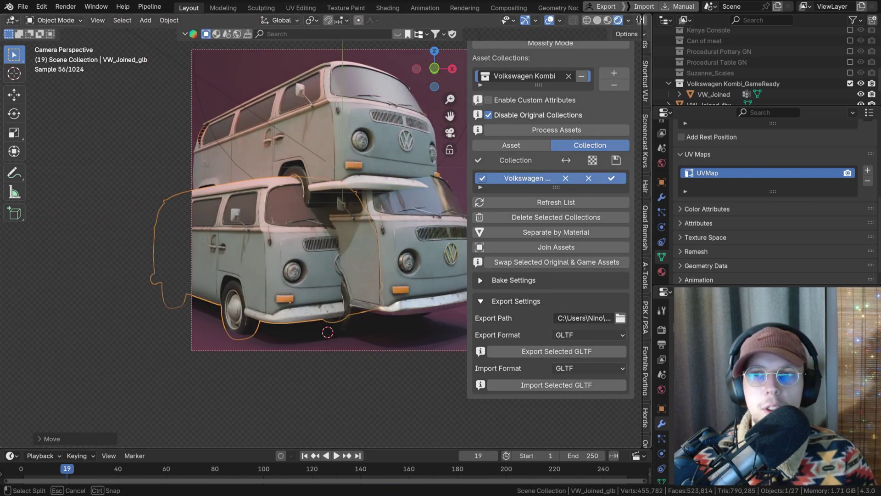
- Inspect the imported GLTF van's material nodes in a temporary Shader Editor, then restore the single viewport
left_click_drag(652, 15, 427, 19)
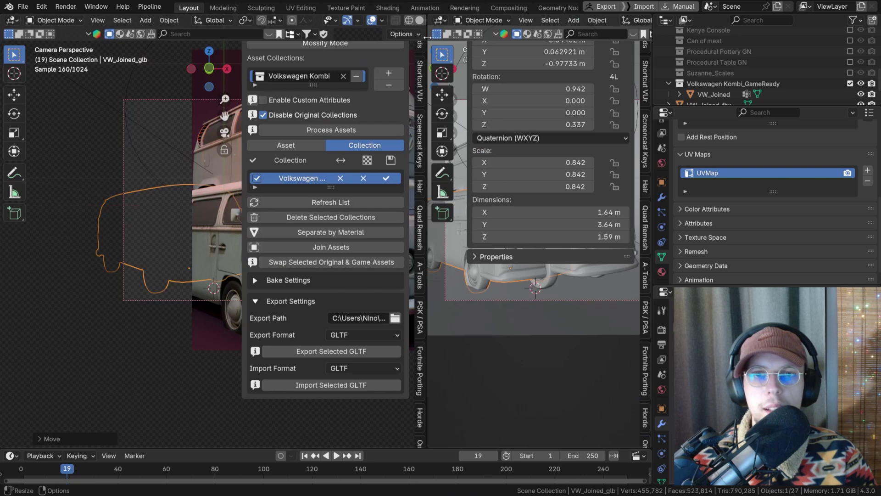
left_click(441, 20)
left_click(468, 117)
key("Home")
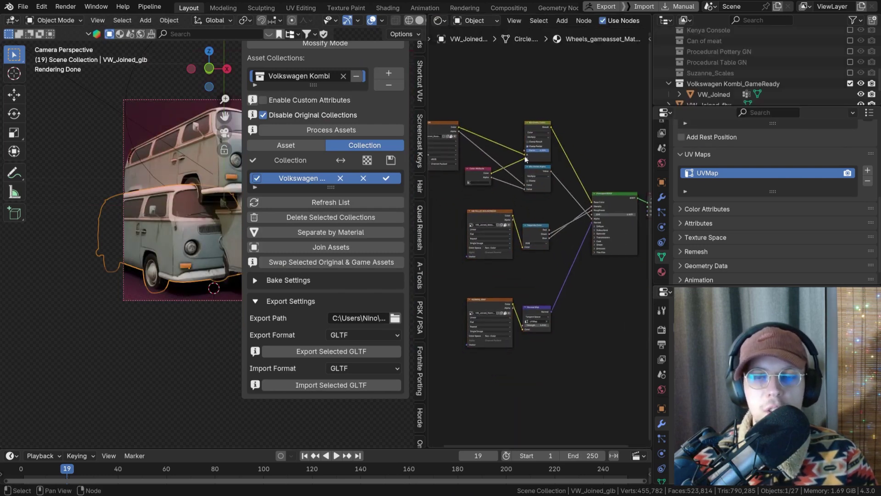
scroll(496, 156, "right", 4, "ctrl")
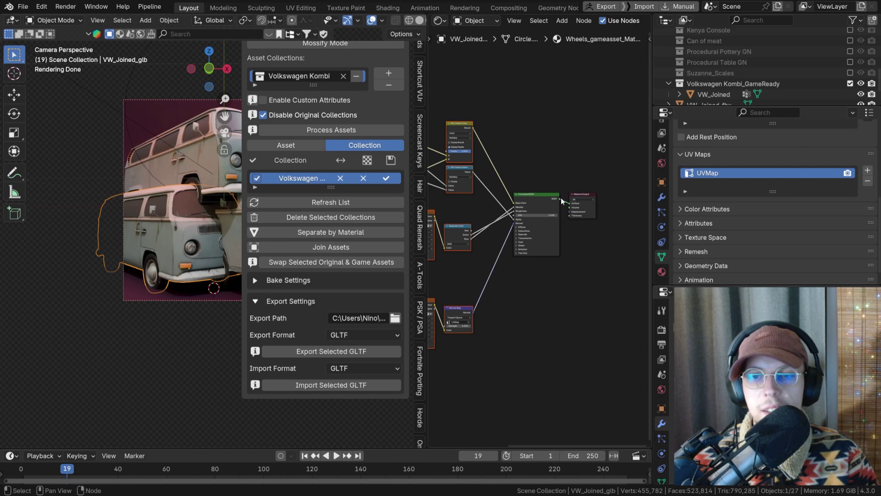
left_click_drag(425, 18, 528, 92)
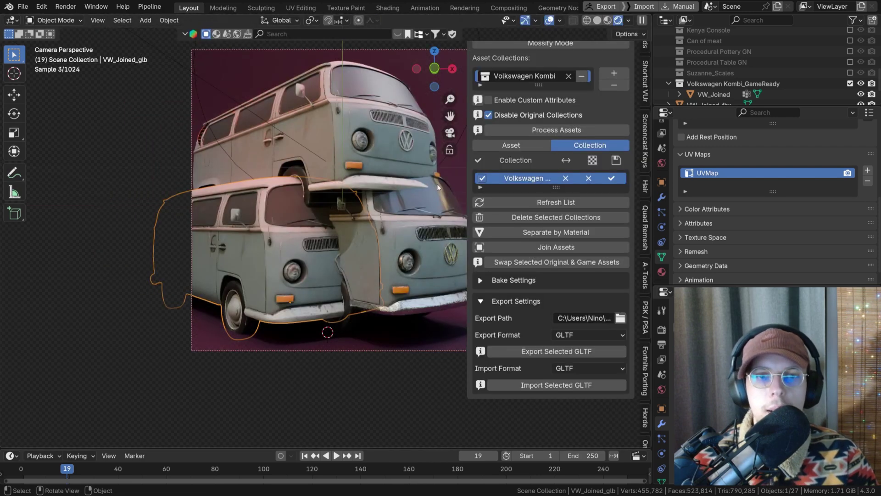
- Delete the imported VW_Joined_fbx and VW_Joined_glb objects and exclude the Volkswagen Kombi_GameReady collection from the view layer
scroll(741, 76, "down", 2)
scroll(725, 78, "up", 2)
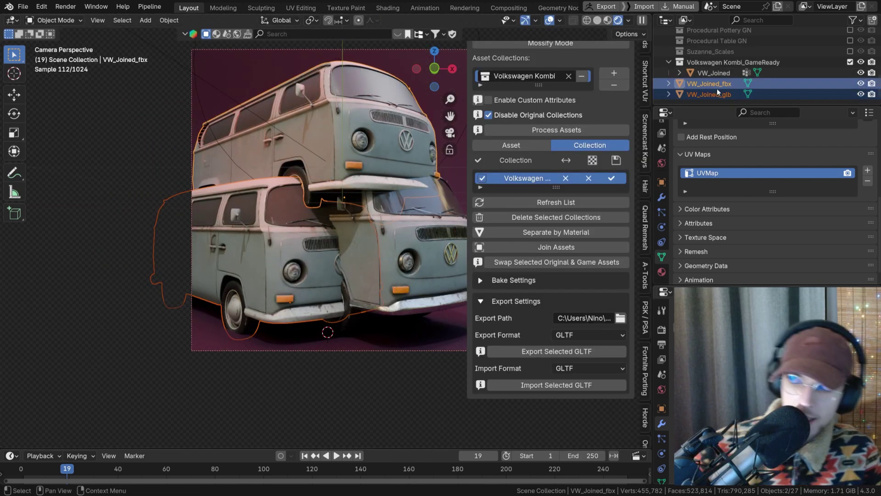
key("x")
left_click(670, 83)
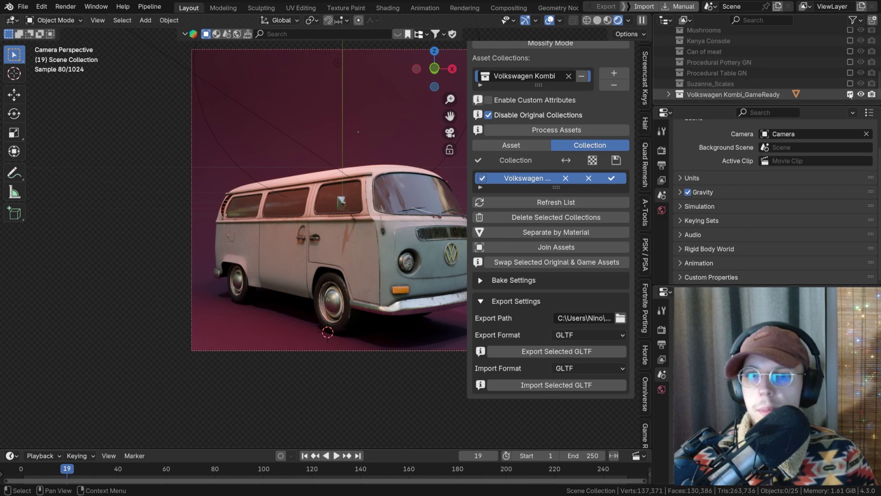
key("e")
middle_click_drag(310, 236, 241, 260, "shift")
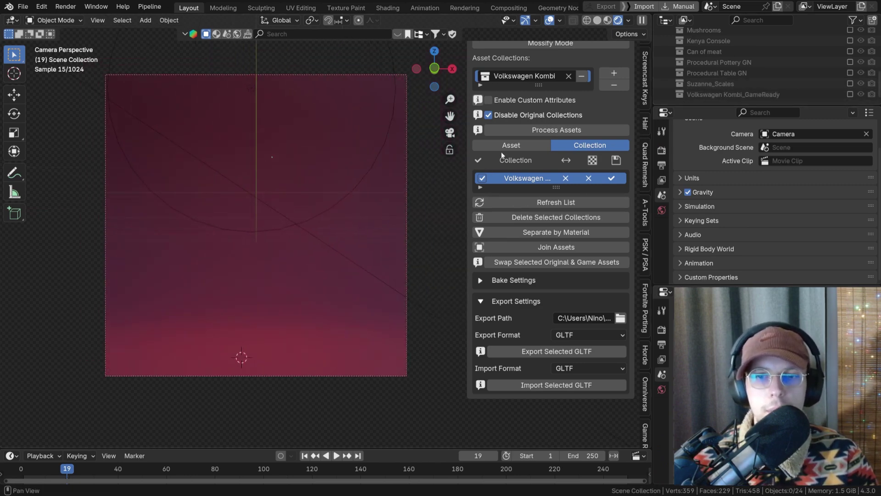
- Delete the selected game-ready Volkswagen collection through Assetify and collapse the Export Settings
left_click(539, 215)
scroll(532, 202, "up", 2)
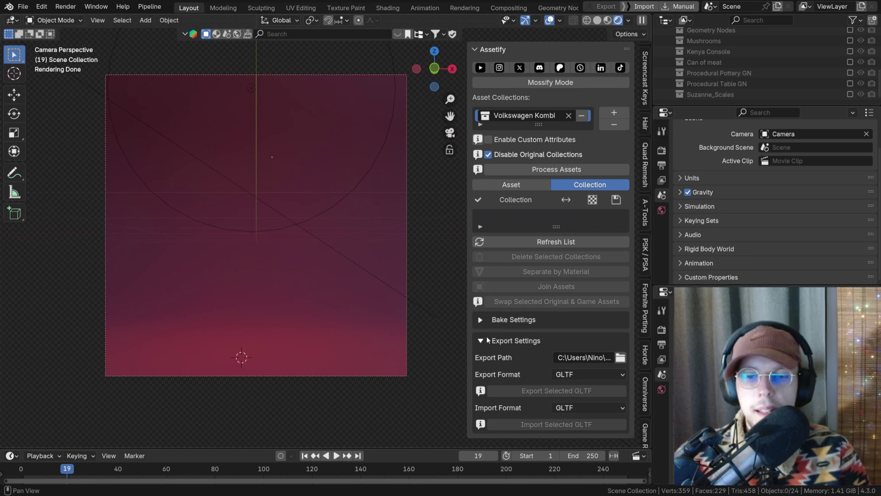
left_click(528, 341)
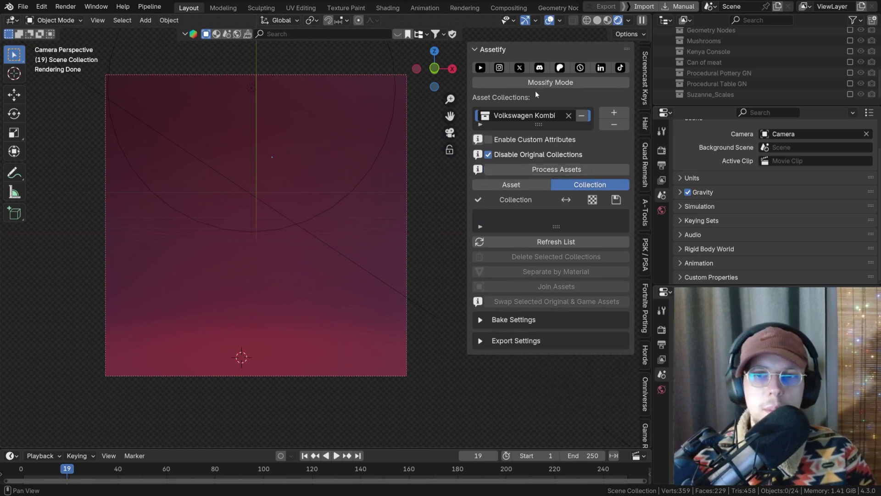
- Add a UV sphere, size and position it above the floor in the camera view, and shade it smooth
left_click_drag(780, 105, 780, 183)
key("shift+a")
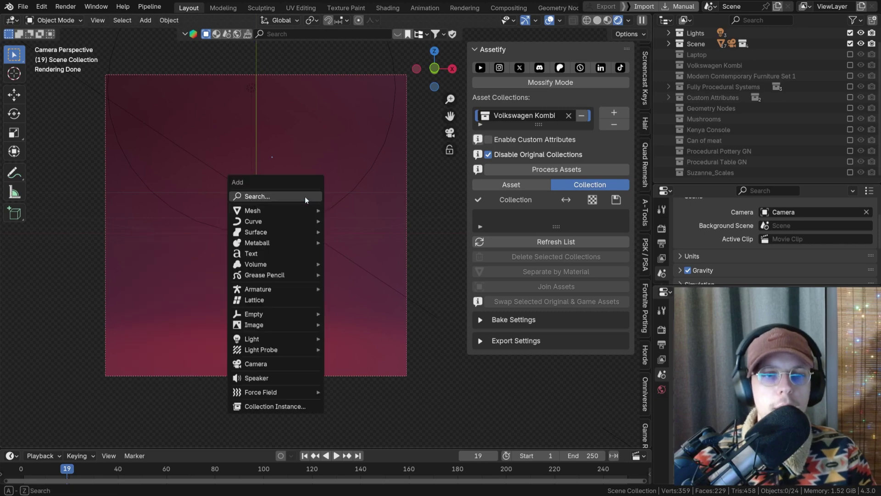
mouse_move(288, 214)
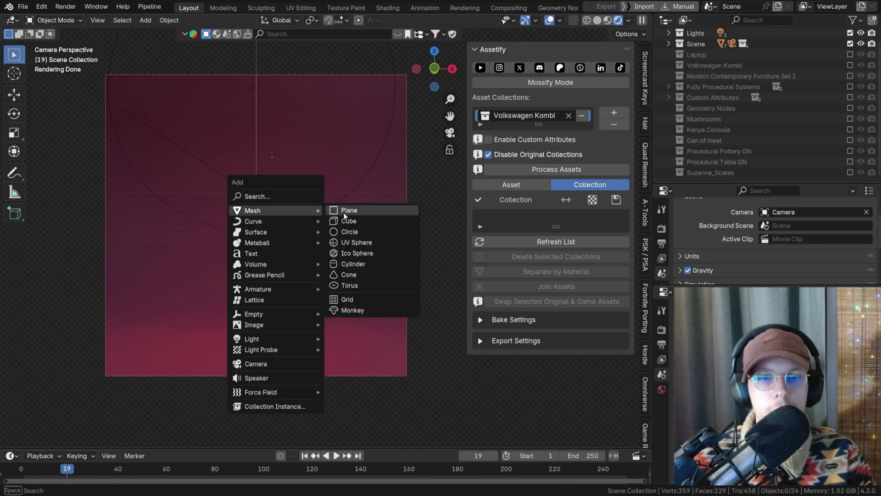
left_click(353, 243)
key("g")
left_click(293, 172)
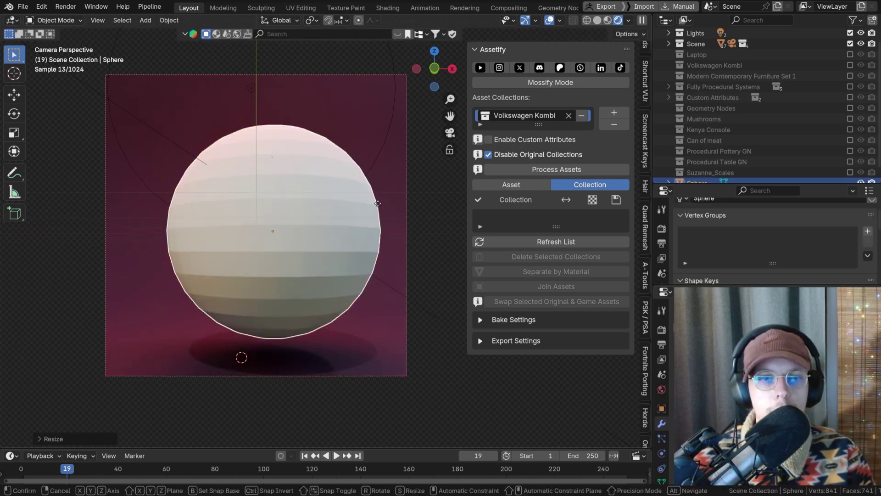
right_click(369, 200)
left_click(369, 199)
- Open an Asset Browser beside the viewport and apply a 1. Clean Forest Biome asset to the sphere
left_click_drag(648, 15, 432, 21)
left_click(432, 22)
left_click(758, 83)
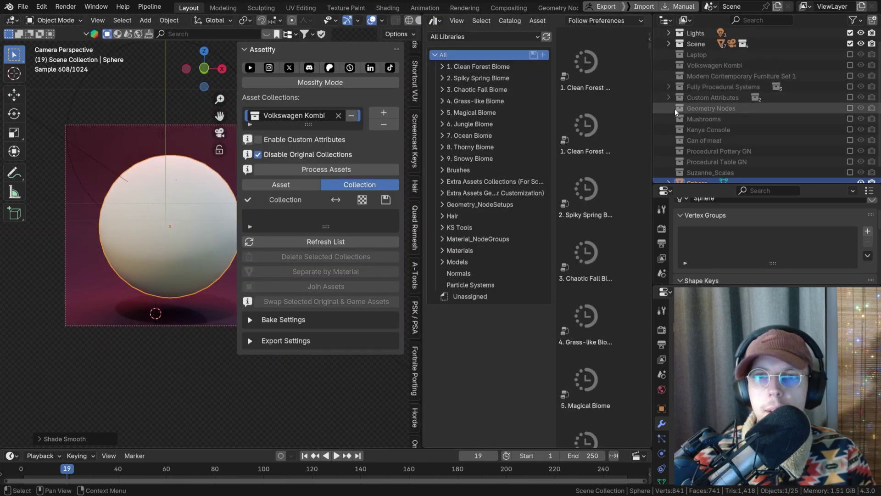
left_click_drag(650, 171, 733, 171)
left_click_drag(700, 259, 175, 217)
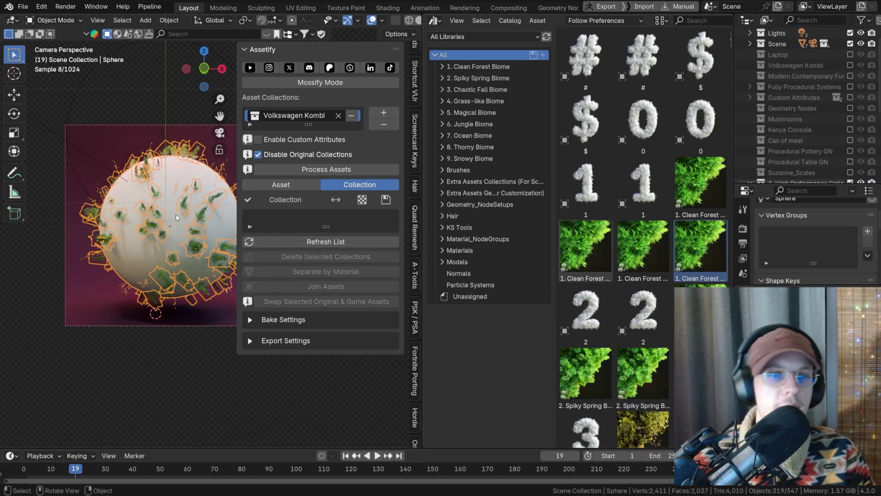
scroll(206, 217, "up", 2)
key("n")
scroll(233, 217, "up", 3)
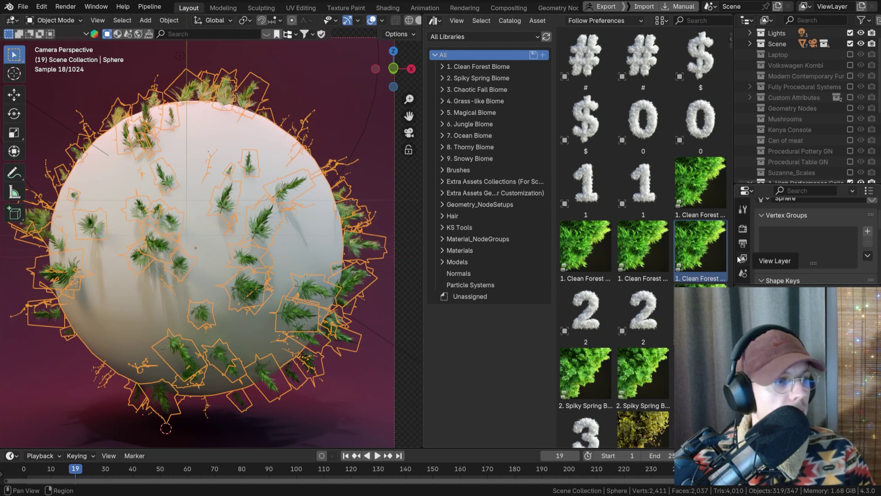
- Set the Clean Forest Biome modifier's viewport display amount to 100% and hide the viewport overlays
left_click_drag(735, 256, 671, 256)
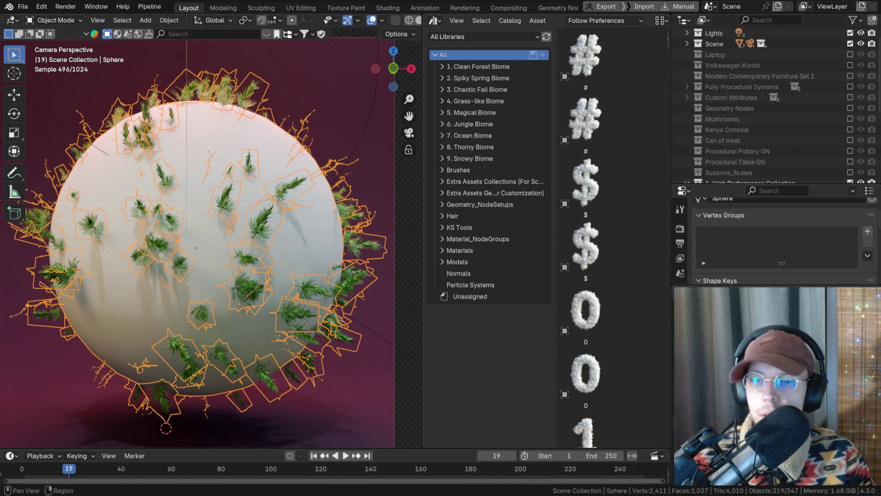
left_click_drag(727, 182, 727, 59)
left_click(680, 197)
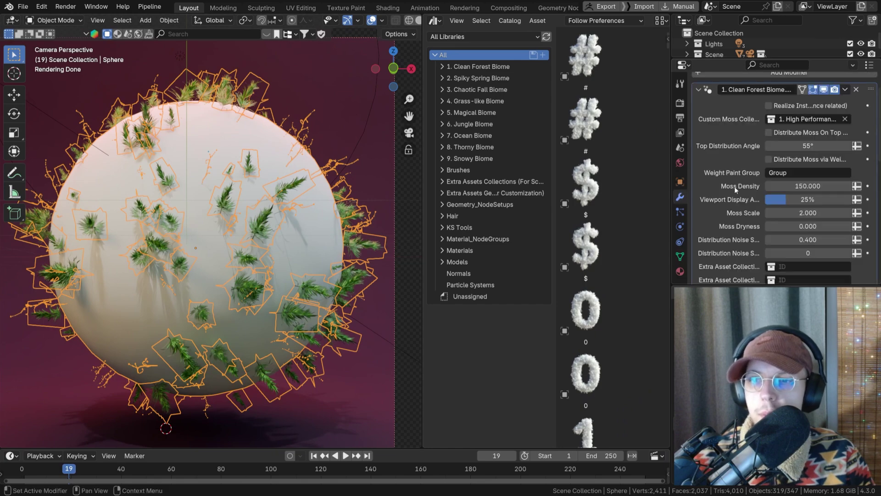
scroll(739, 187, "down", 5)
scroll(753, 188, "down", 10)
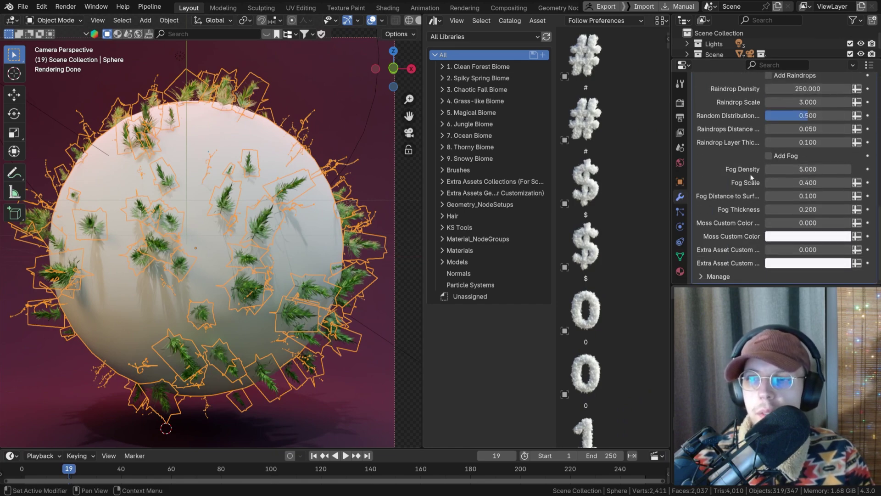
scroll(778, 178, "up", 10)
left_click_drag(781, 150, 849, 152)
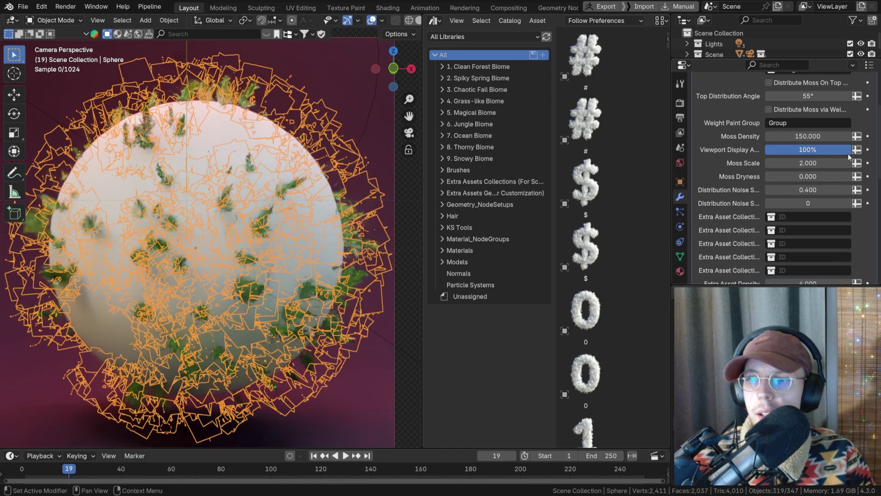
left_click(371, 20)
- Set the modifier's moss custom color amount to 1.000 and pick a bright pink moss custom color
scroll(798, 193, "down", 10)
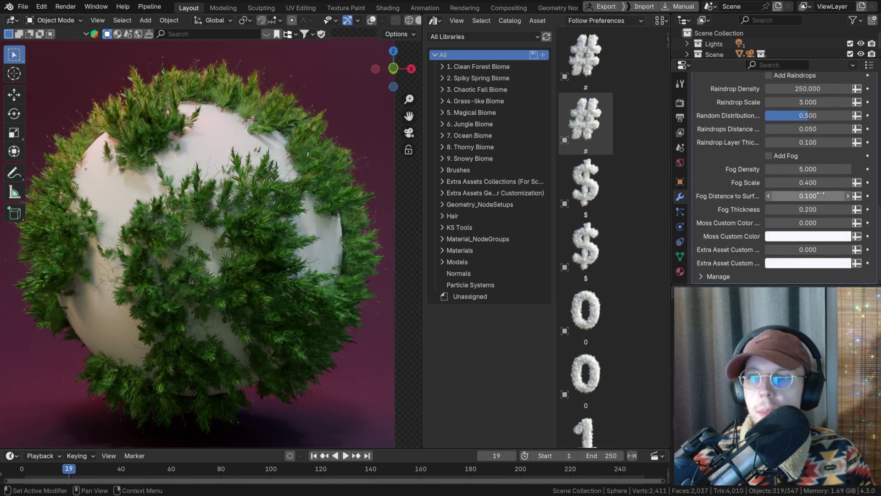
left_click_drag(781, 222, 850, 223)
left_click(808, 236)
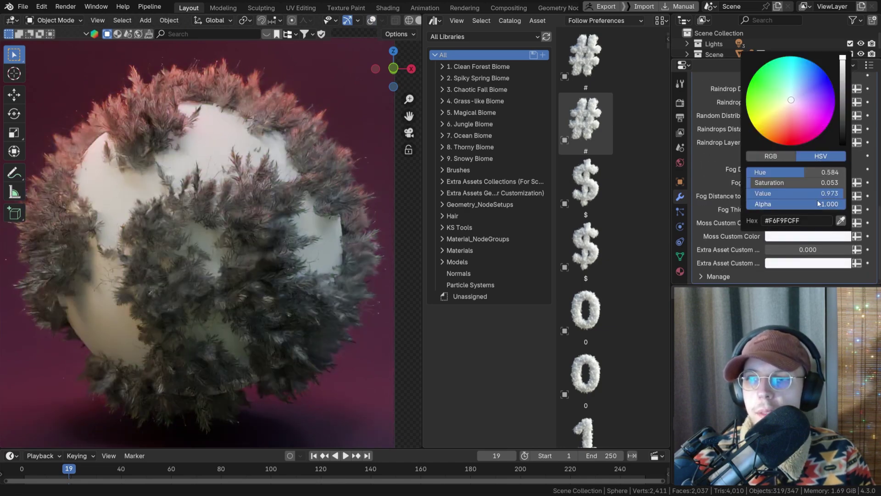
left_click(809, 130)
left_click_drag(809, 130, 809, 125)
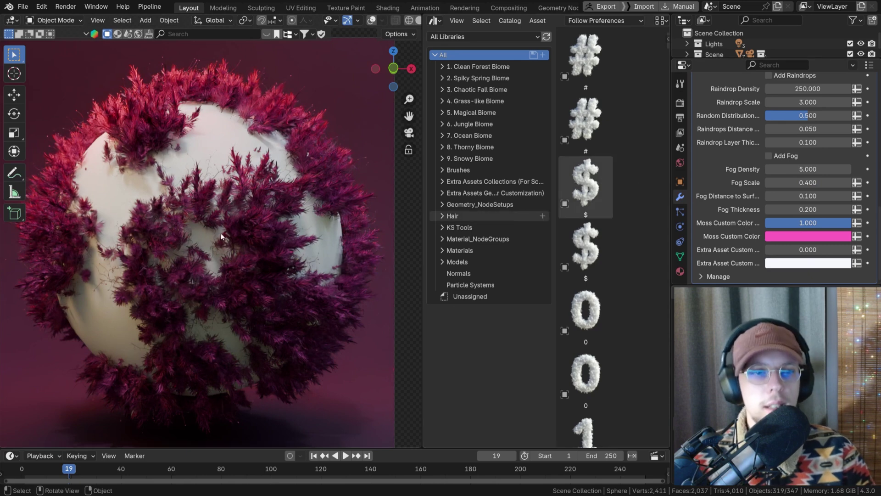
scroll(223, 230, "down", 2)
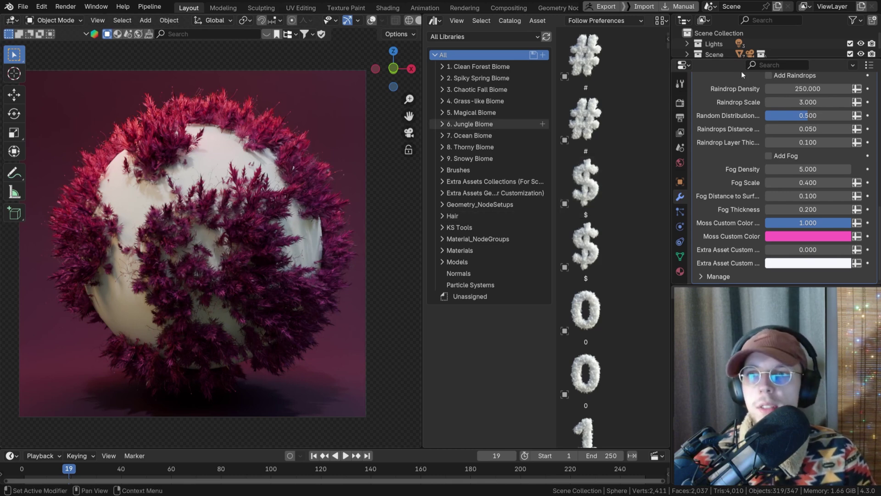
- Select the four moss source objects from Soft_Strand_1 to Soft_String_2 and snap them to the 3D cursor
left_click_drag(749, 57, 753, 243)
scroll(761, 191, "down", 4)
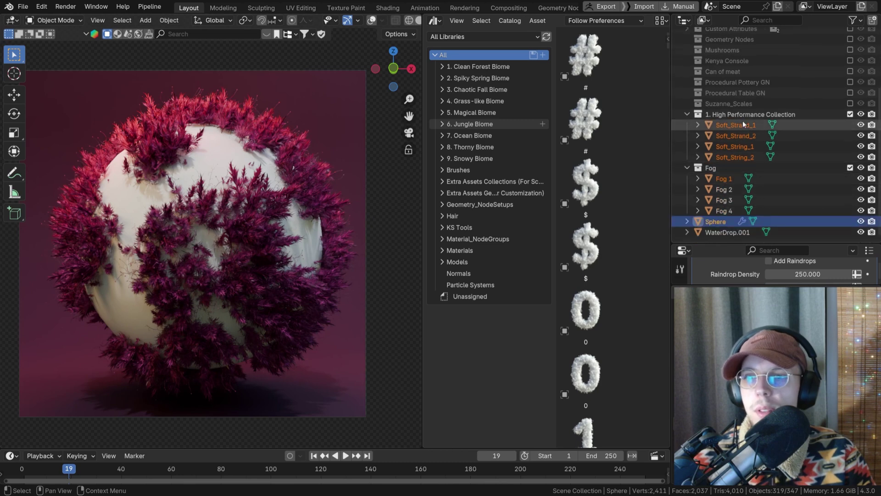
left_click(739, 132)
left_click(736, 125)
left_click(734, 157, "shift")
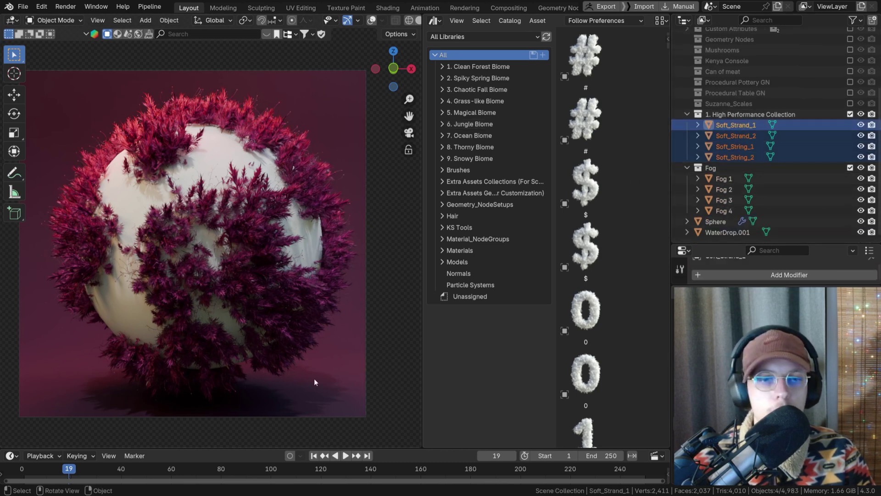
key("shift+s")
left_click(318, 293)
- Move the four moss source objects forward along Y, scale them down, and place them beside the sphere's lower right
key("g")
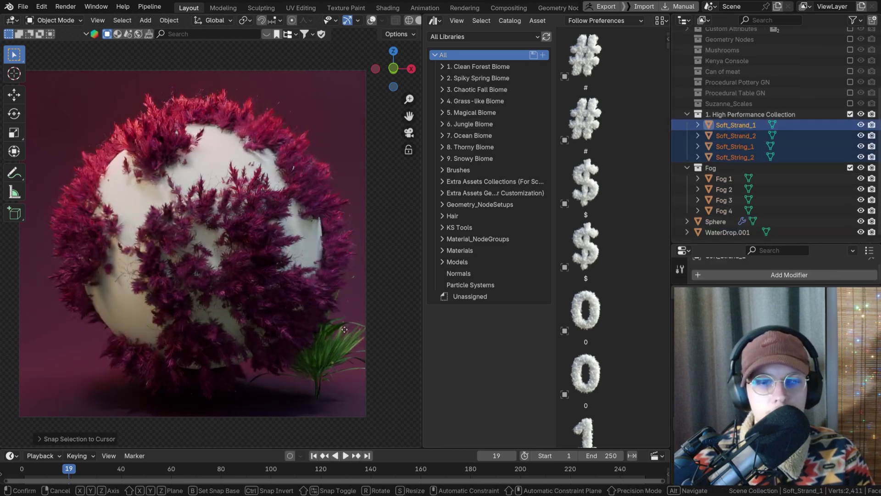
key("y")
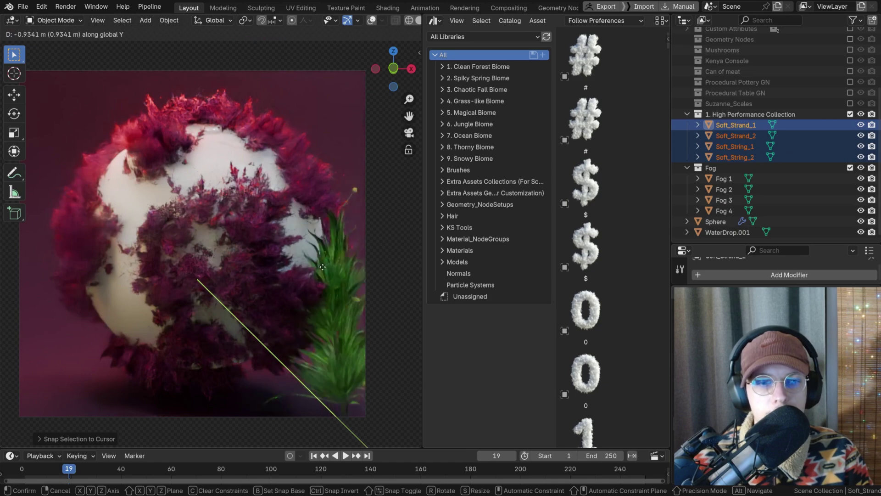
left_click(376, 312)
key("g")
key("y")
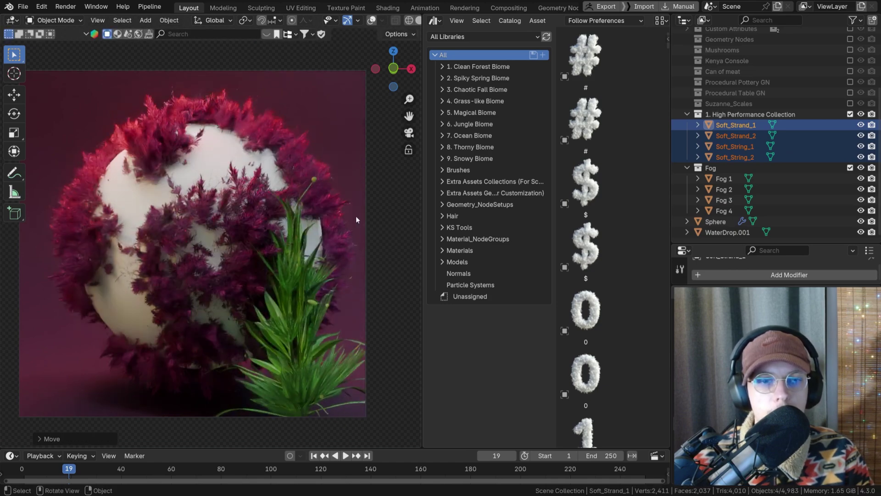
key("s")
key("g")
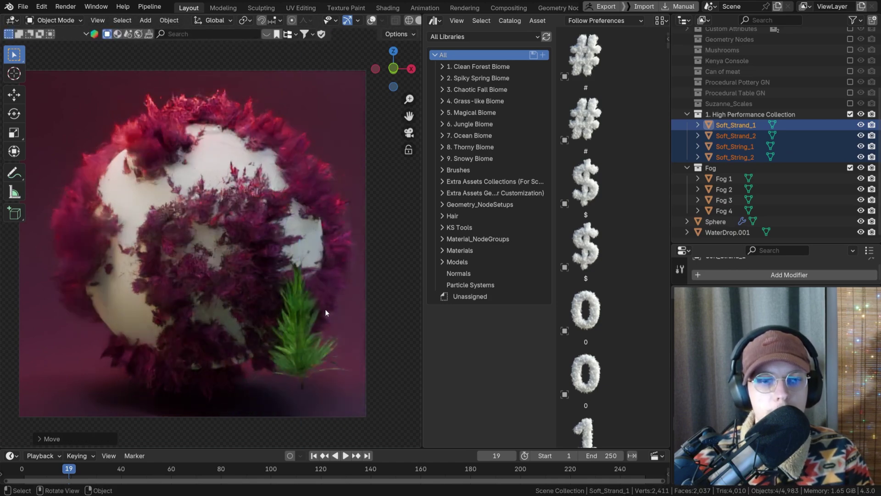
left_click(316, 353)
- Move Soft_Strand_2 and then Soft_String_1 away from the stacked moss source objects, spacing them out in a row beneath the sphere
left_click(734, 135)
key("g")
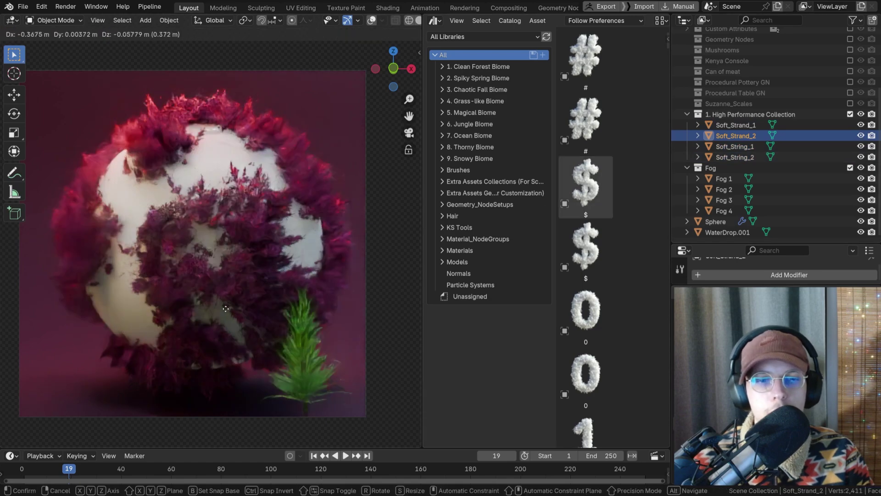
left_click(335, 301)
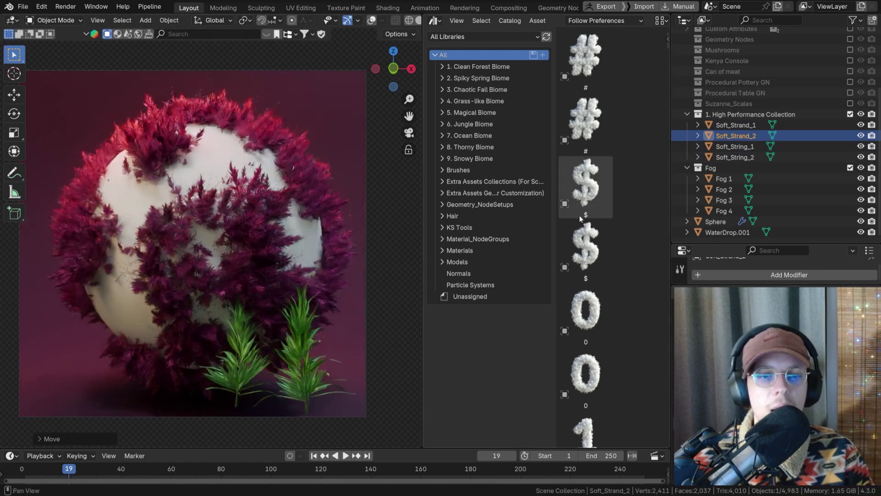
left_click(744, 146)
key("g")
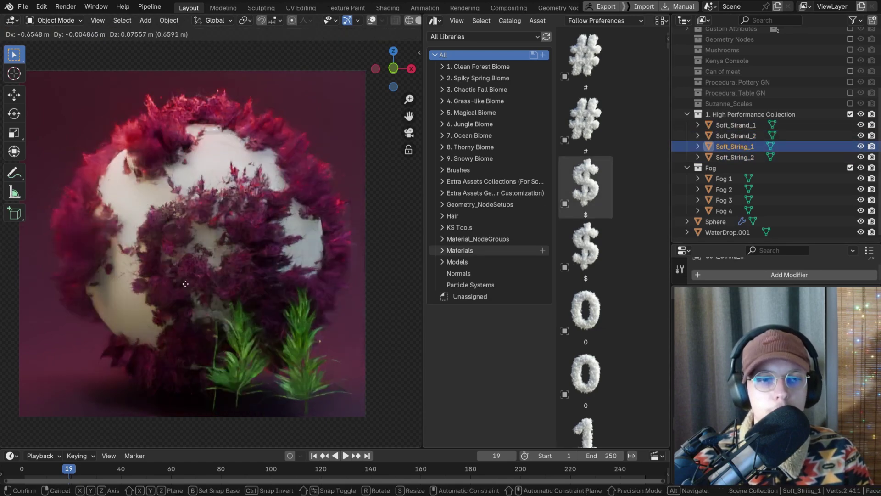
left_click(205, 285)
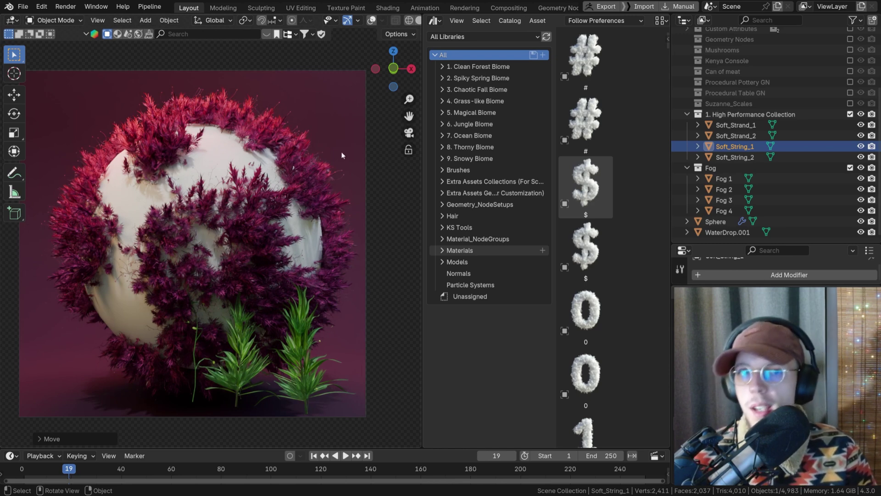
- Enlarge the 3D viewport over the asset browser, show the Assetify settings and enable Mossify Mode
left_click_drag(421, 15, 452, 34)
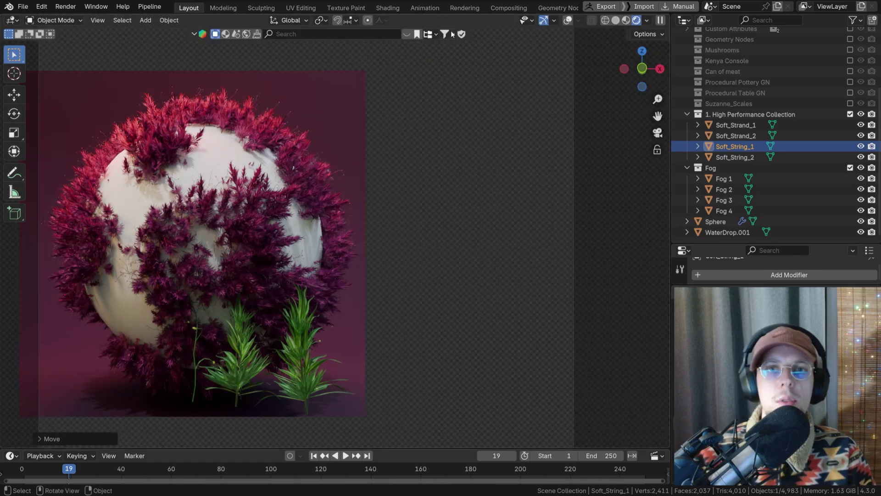
key("n")
scroll(372, 191, "down", 3)
middle_click_drag(372, 191, 304, 194, "shift")
scroll(305, 194, "up", 1)
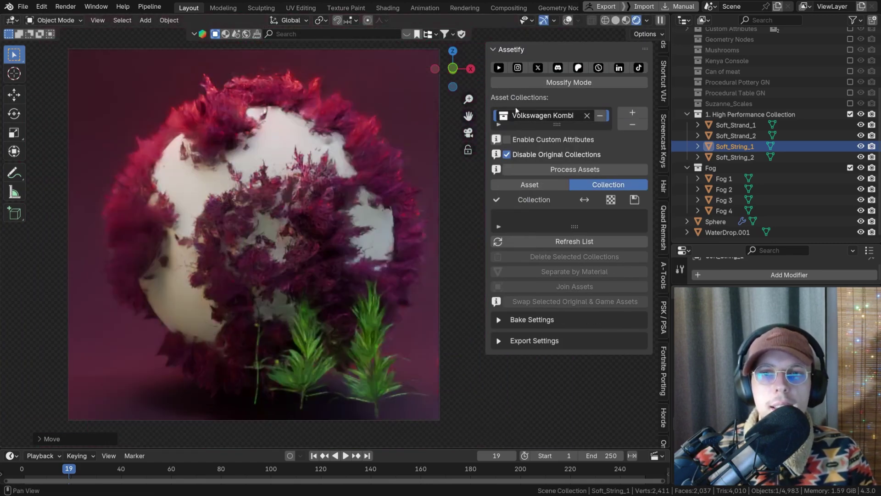
left_click(554, 83)
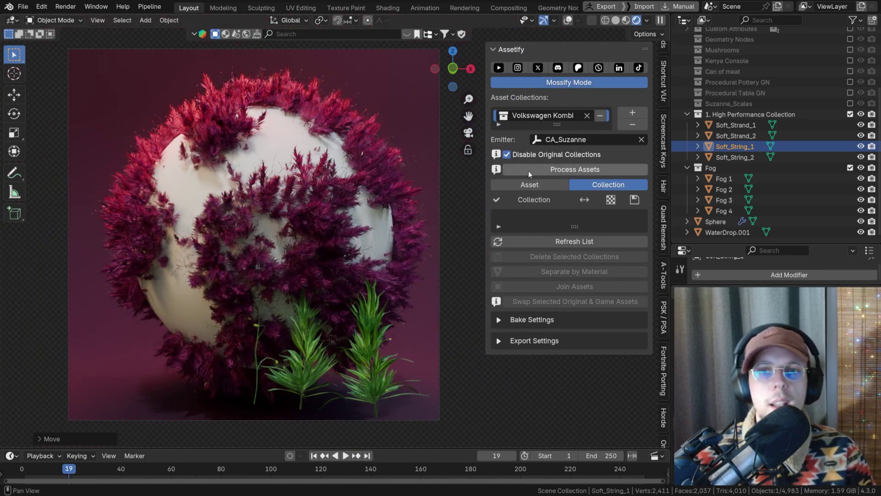
- Replace the Mossify emitter CA_Suzanne with the Sphere object picked from the scene
scroll(247, 253, "up", 3)
left_click(641, 139)
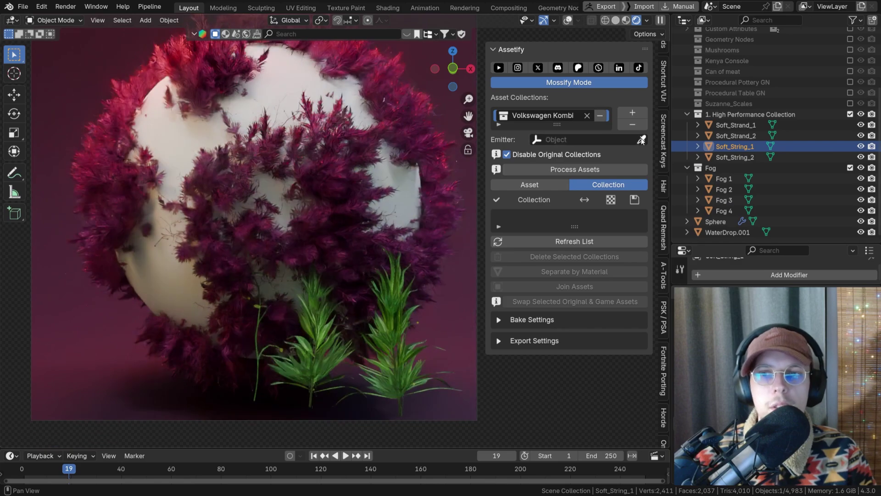
left_click(642, 140)
left_click(197, 124)
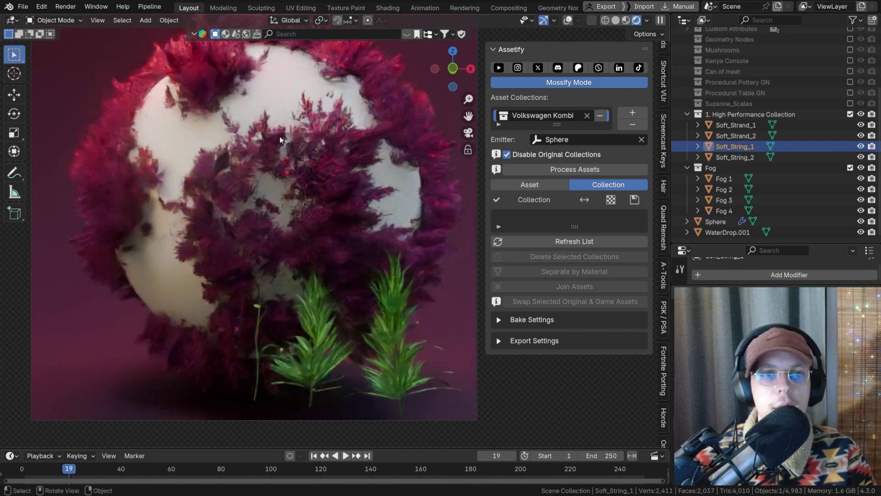
middle_click_drag(279, 136, 258, 142)
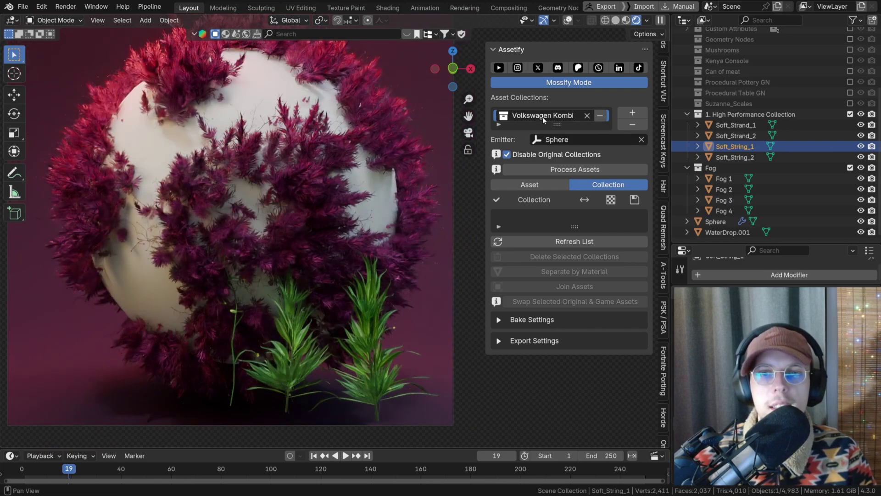
- Set the asset collection to 1. High Performance Collection, process its assets with Save & Proceed, and restore the rendered view
left_click(543, 116)
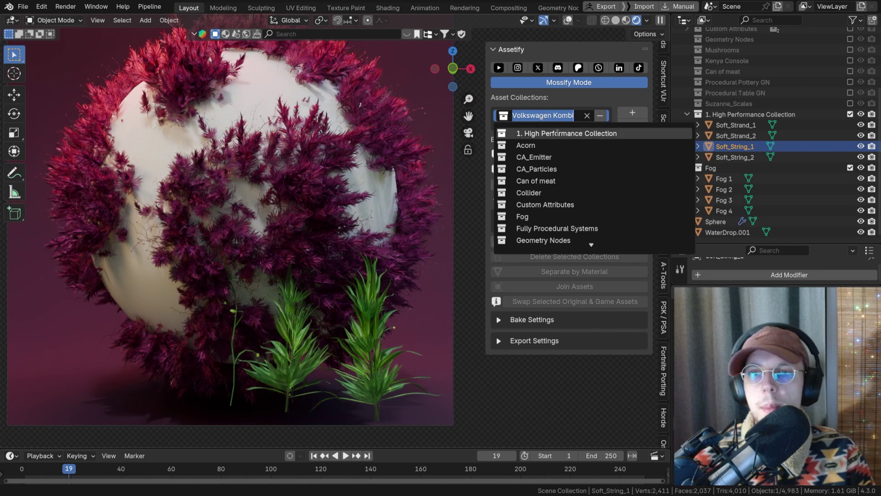
left_click(566, 133)
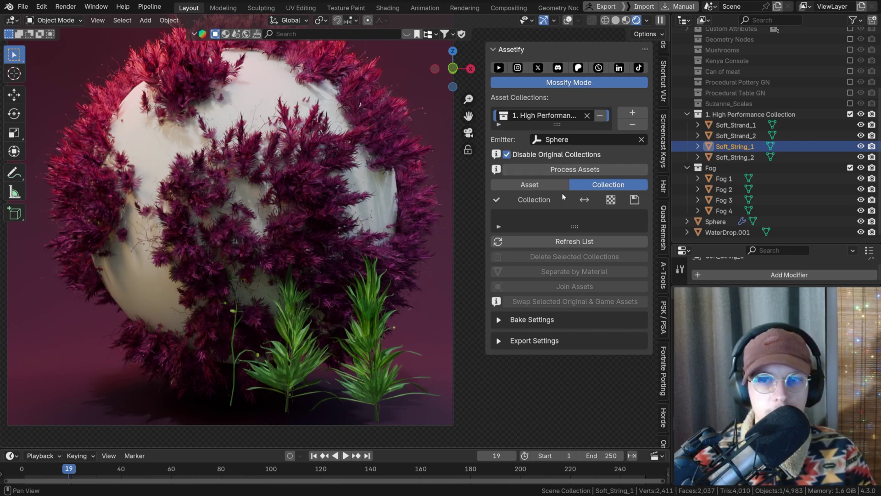
left_click(565, 169)
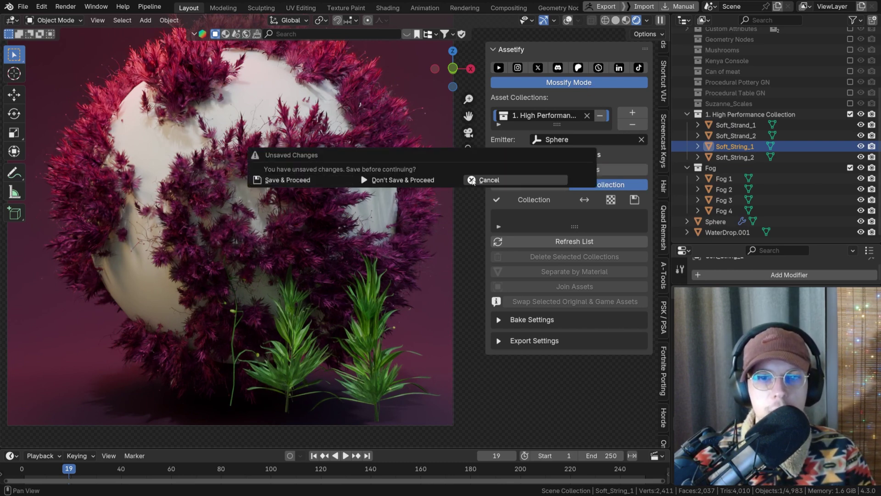
left_click(313, 181)
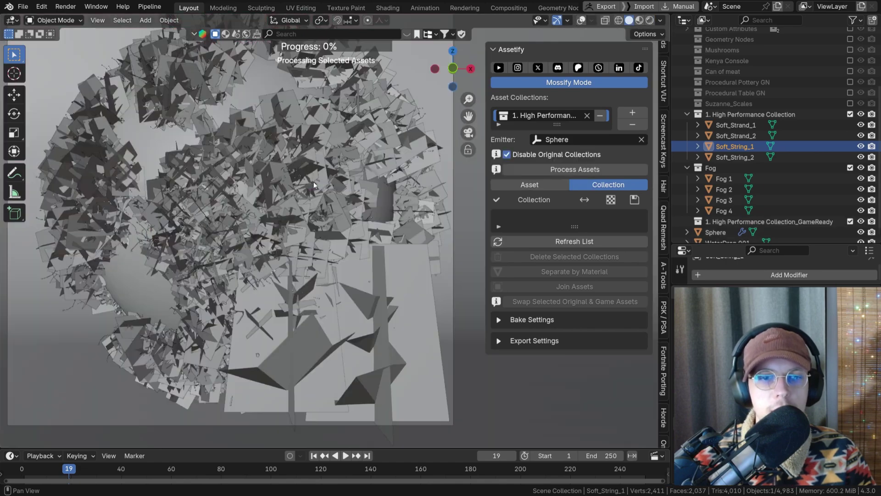
left_click(651, 20)
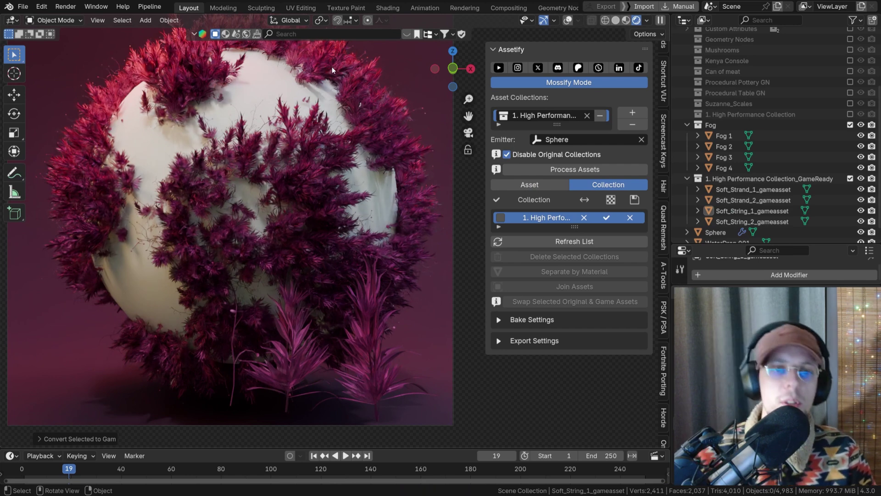
- Mark the processed High Performance collection, set its bake resolution to 512x512, bake the assets, and restore the rendered view
left_click(500, 218)
left_click(517, 319)
scroll(551, 342, "down", 2)
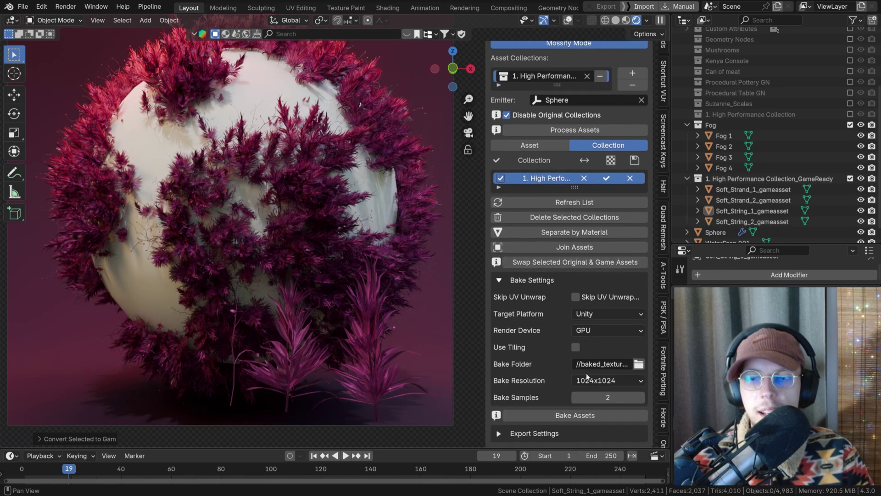
left_click(592, 380)
left_click(592, 395)
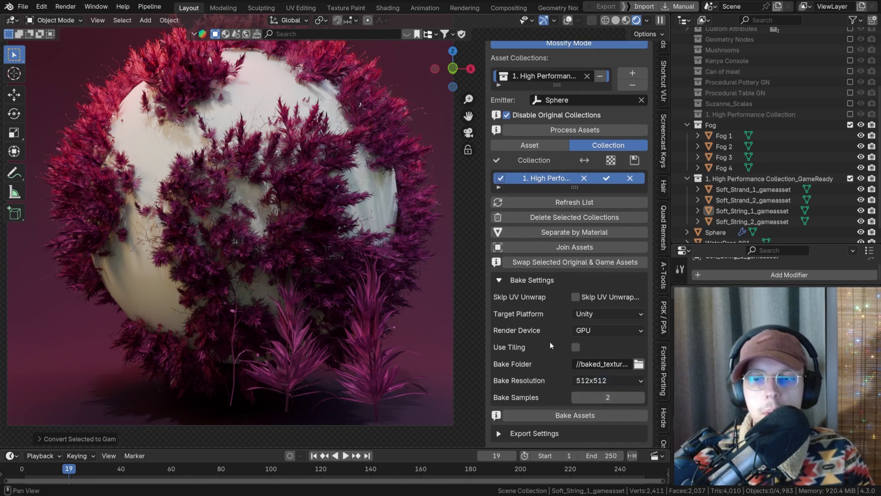
left_click(560, 416)
left_click(560, 417)
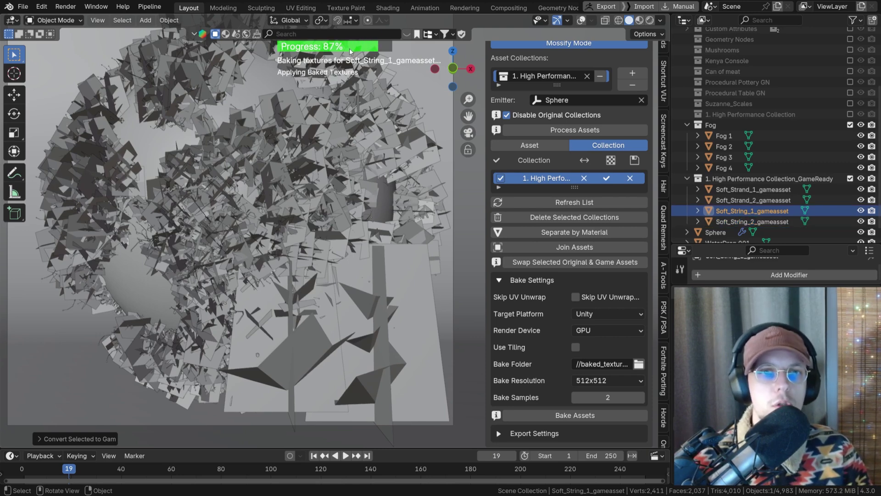
left_click(650, 20)
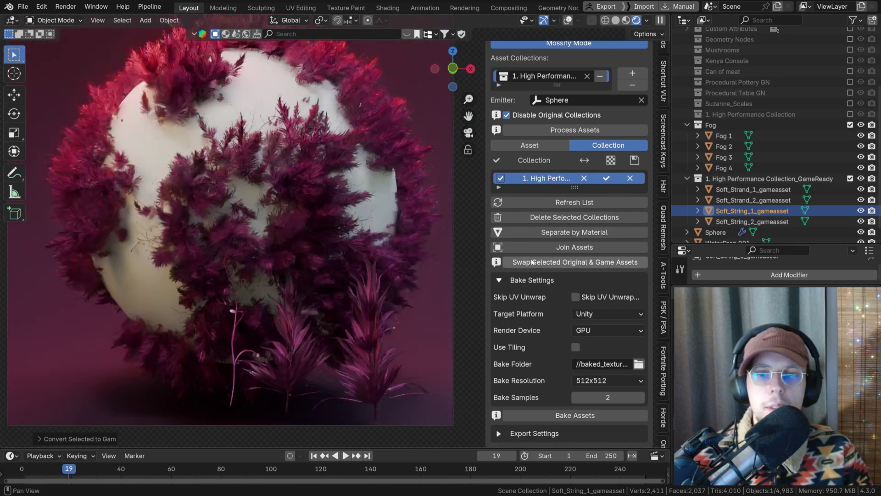
- Swap the High Performance collection's original and game assets back and forth to compare them, ending with the originals' names in the GameReady collection
left_click(539, 262)
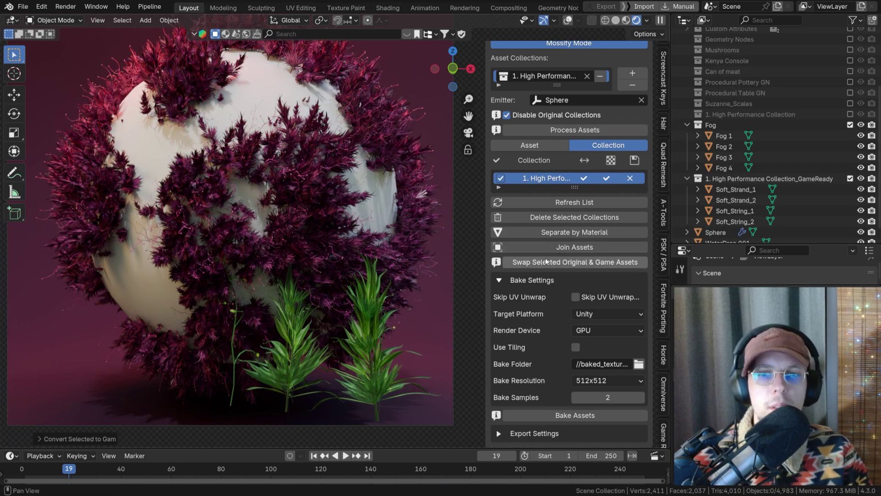
left_click(597, 262)
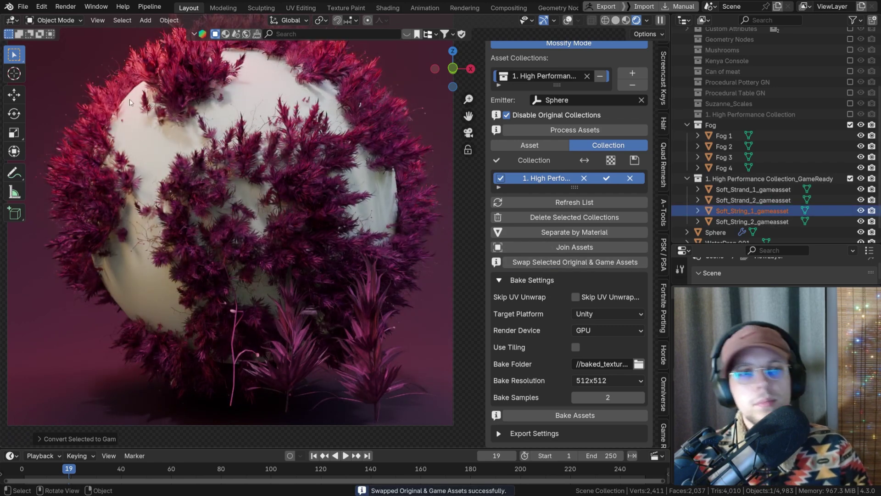
left_click(538, 266)
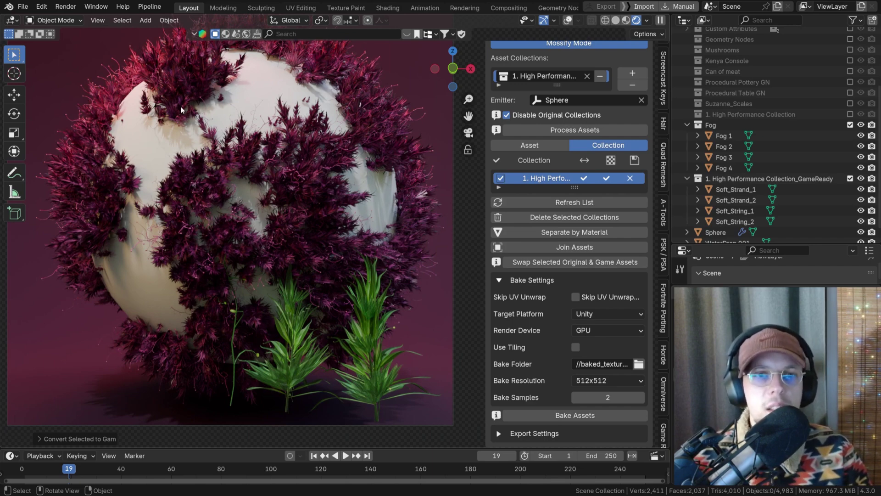
- Turn off Mossify Mode and move the moss-covered sphere into a new collection named Sphere
scroll(558, 98, "up", 2)
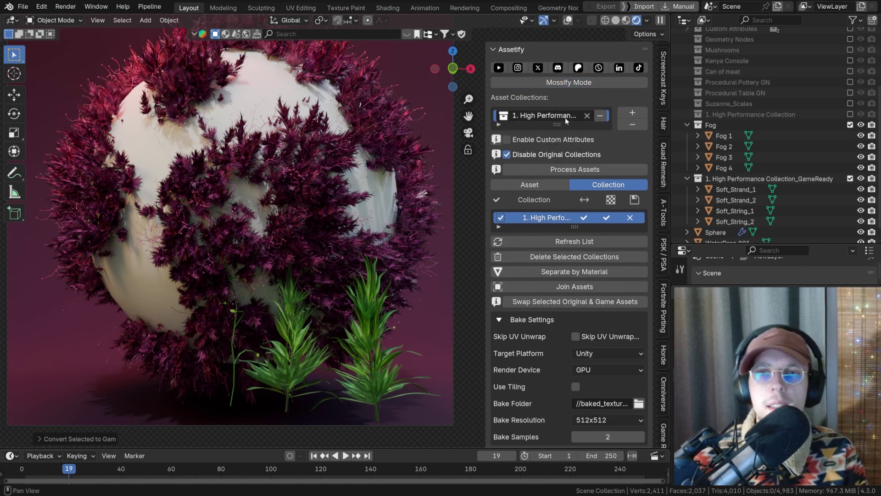
left_click(566, 118)
key("a")
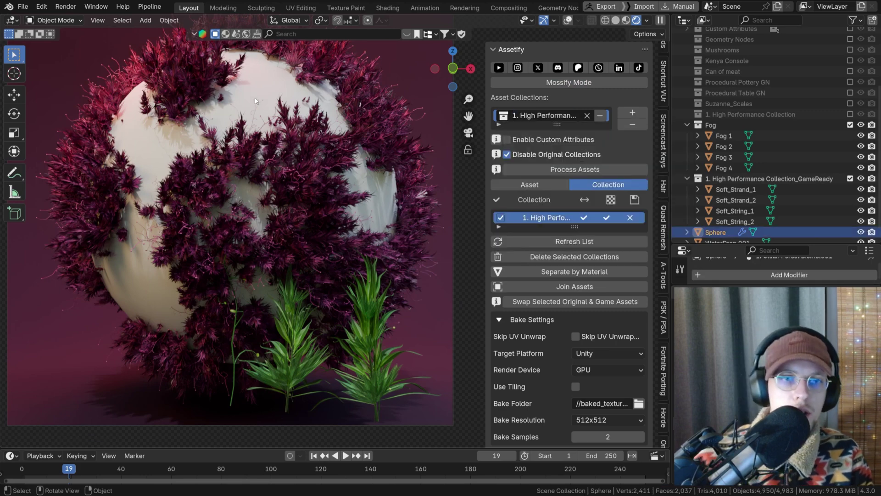
key("m")
left_click(255, 97)
type("Sphere")
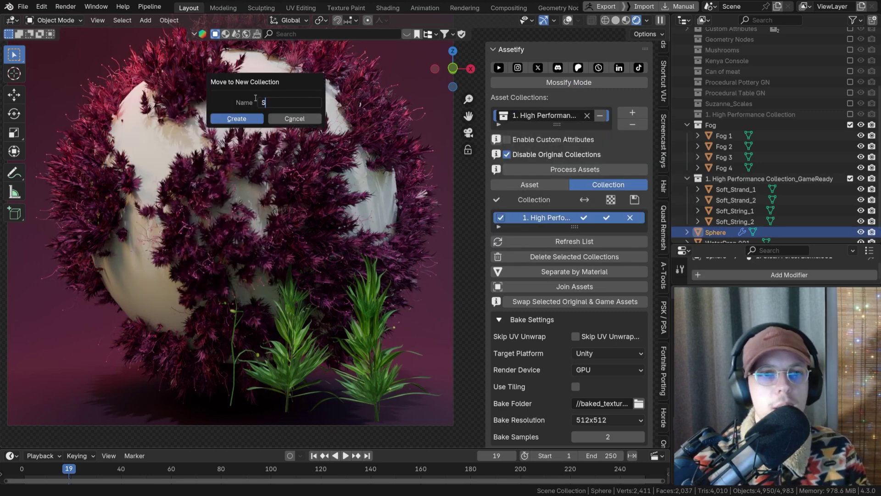
key("Return")
- Set Assetify's asset collection to the new Sphere collection
left_click(547, 116)
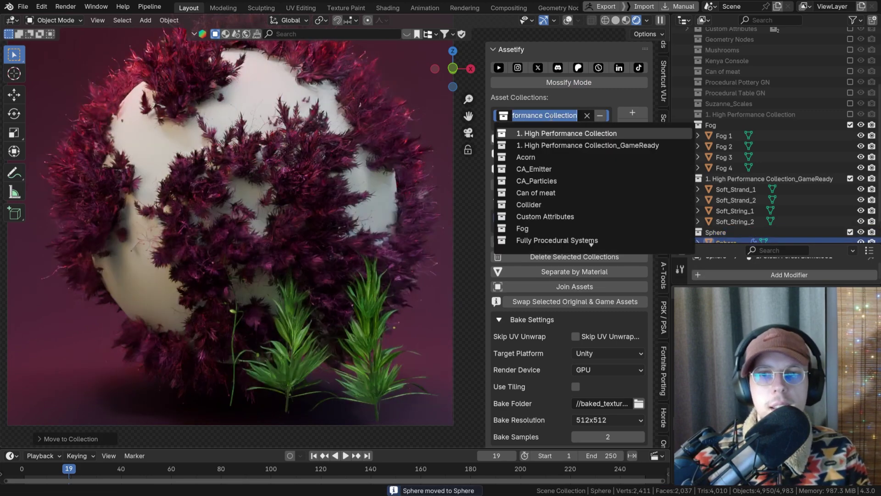
type("S")
left_click(535, 168)
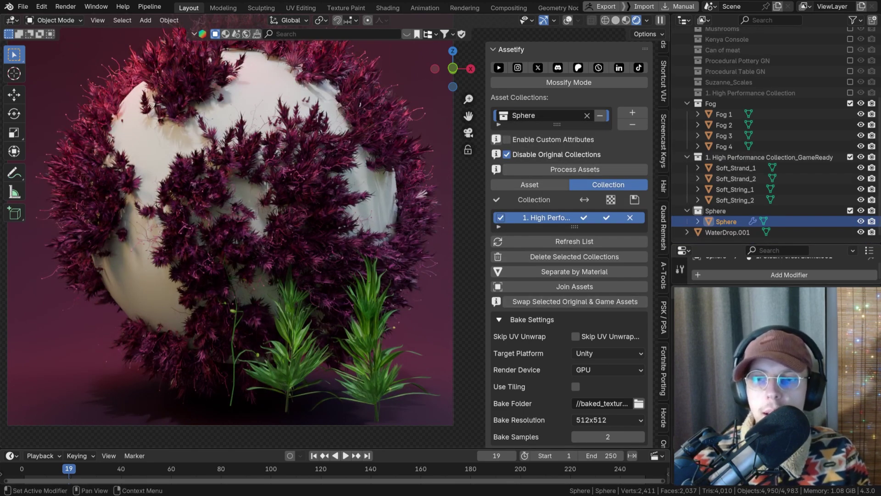
- Create a new material for the sphere and set its base color to pink, hex #E7628C
left_click_drag(684, 243, 683, 77)
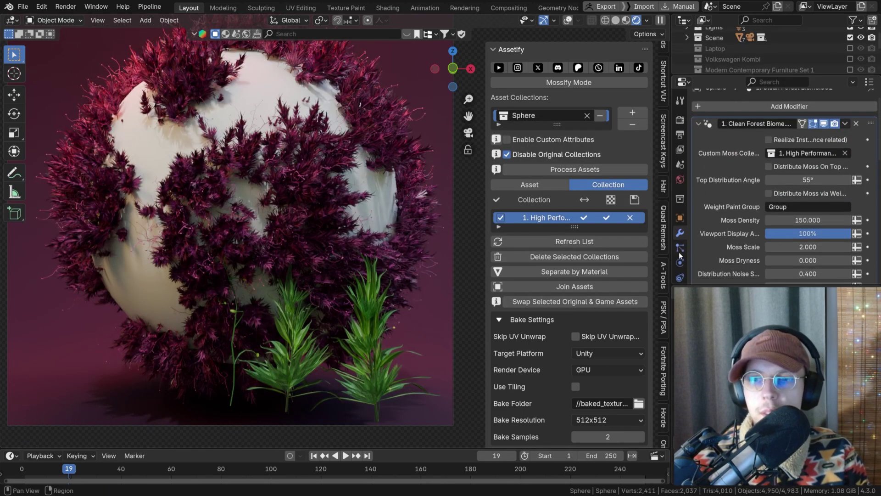
left_click(680, 270)
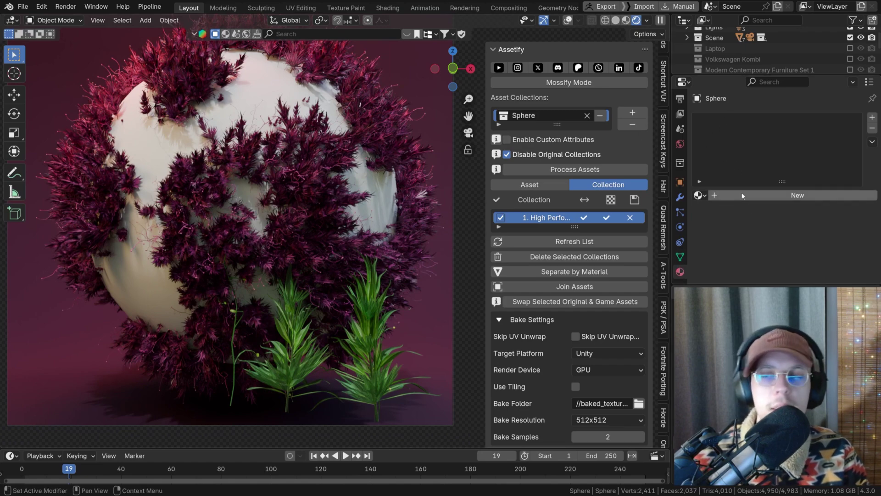
left_click(755, 195)
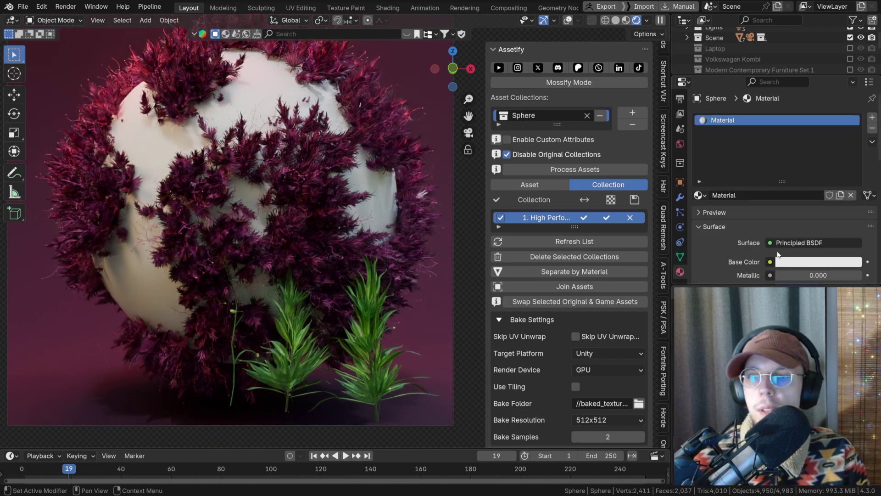
left_click(801, 263)
left_click(809, 150)
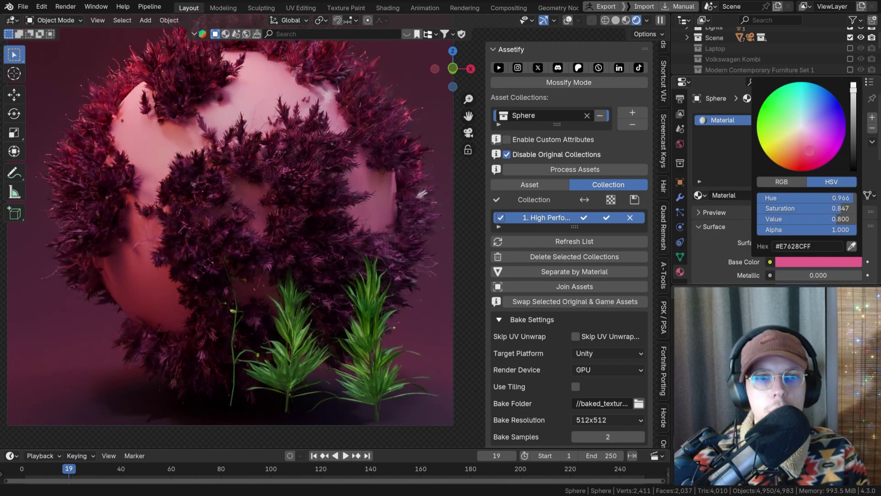
- Process the Sphere collection's assets, restore the rendered view, select the resulting mossy sphere and locate it in the outliner
left_click(571, 169)
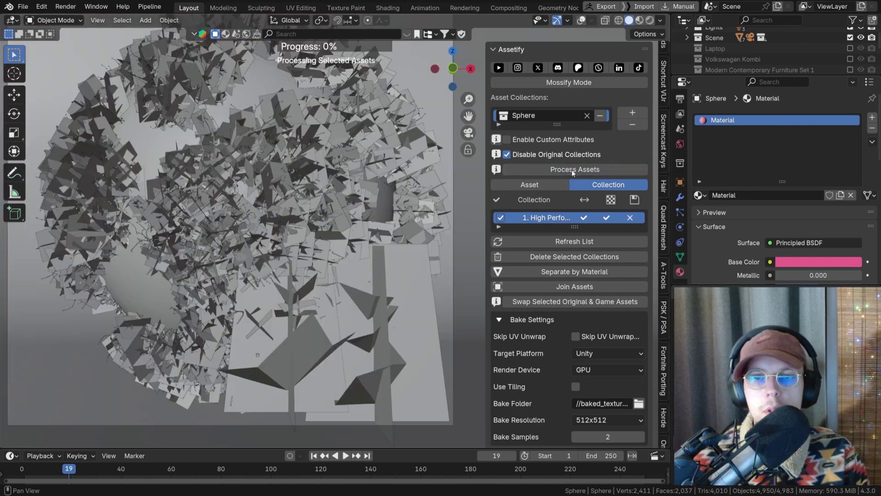
left_click(649, 20)
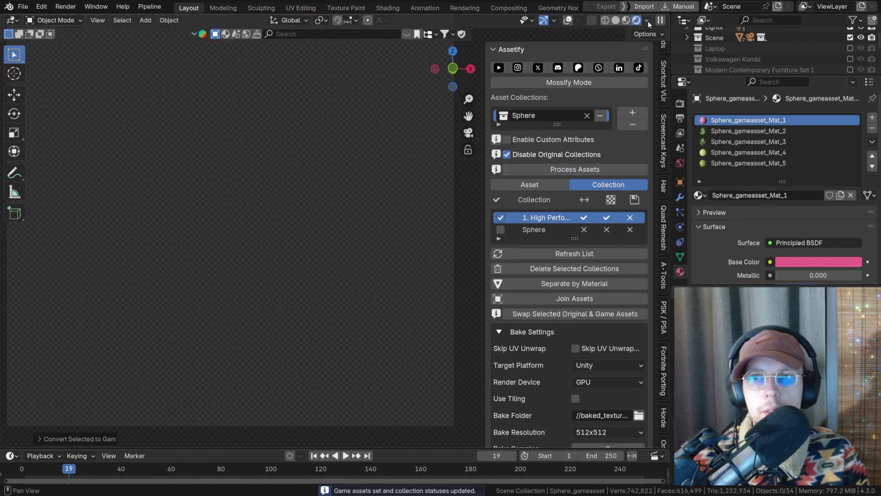
left_click(295, 166)
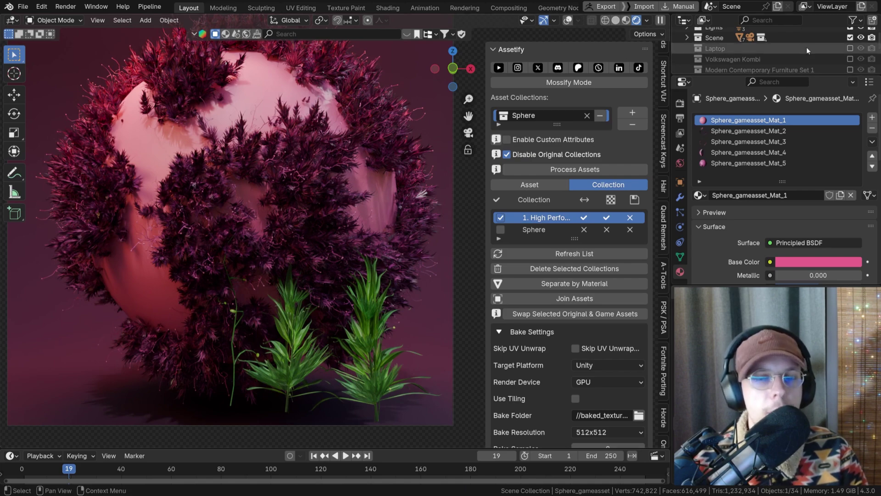
left_click_drag(782, 72, 780, 173)
scroll(756, 111, "down", 6)
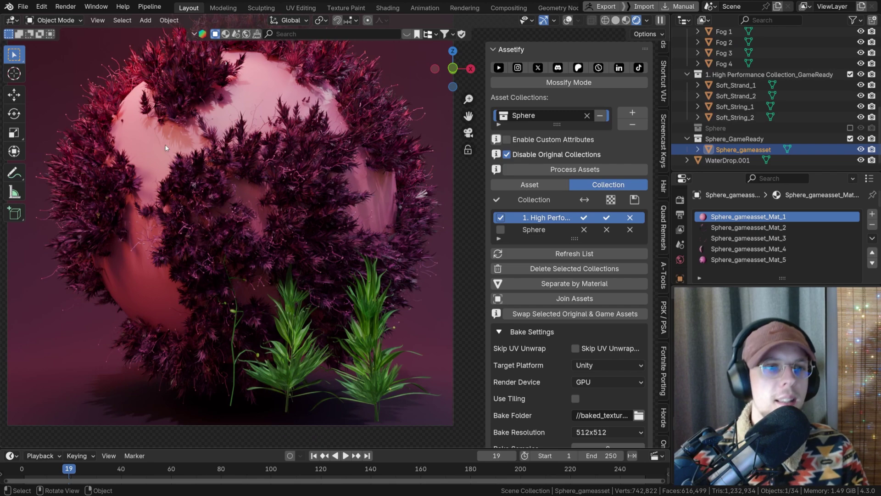
- Turn on the viewport overlays and inspect the game-ready sphere's mesh in Edit Mode, then return to Object Mode and the camera view
scroll(40, 139, "up", 6)
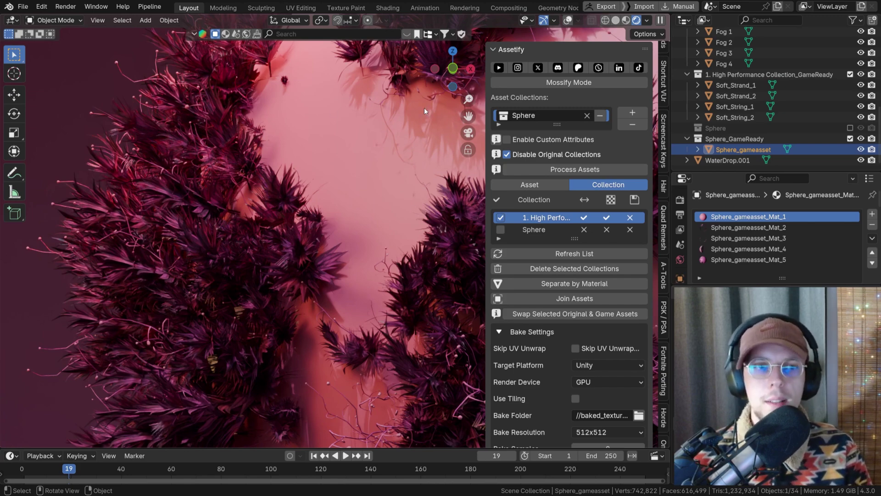
key("Tab")
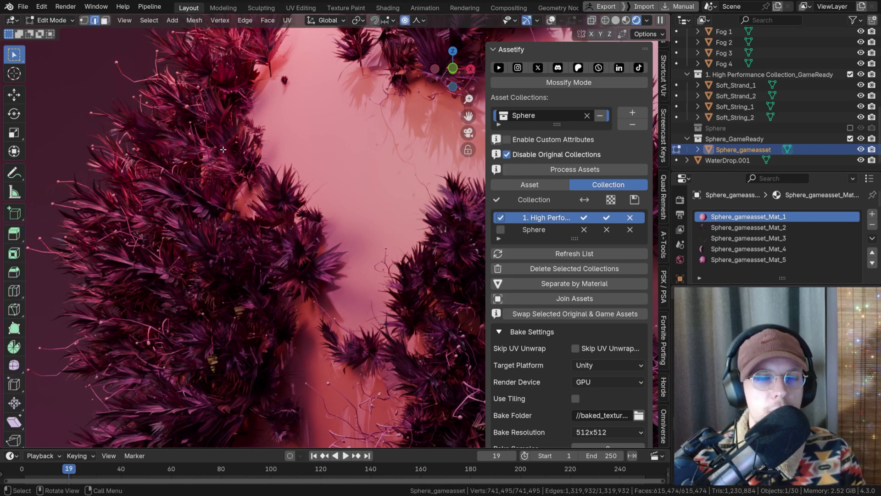
left_click(553, 21)
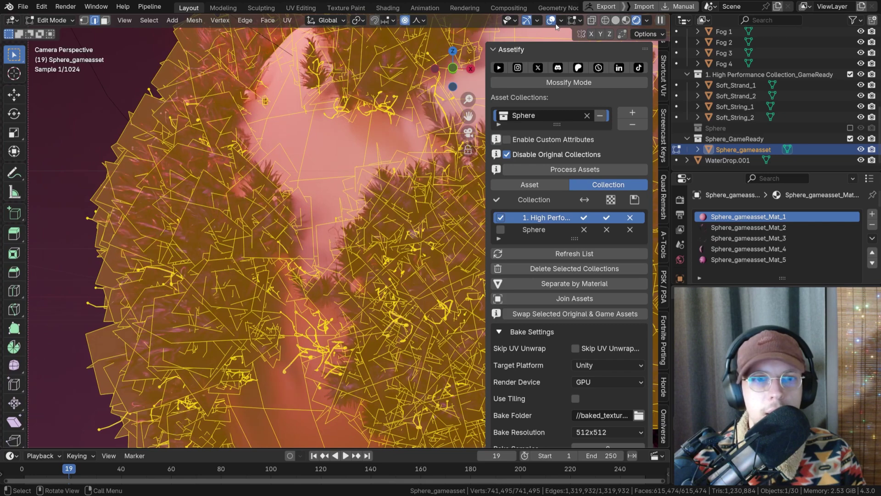
key("Tab")
scroll(288, 168, "down", 3)
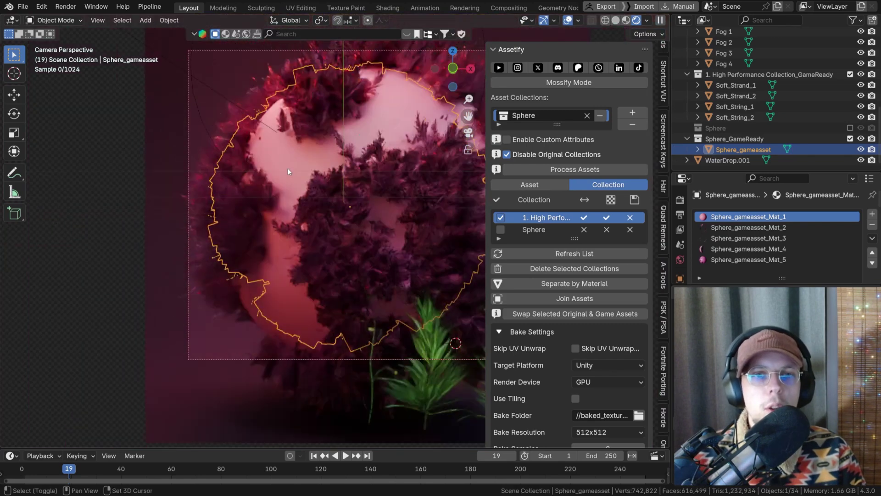
middle_click_drag(288, 168, 303, 154)
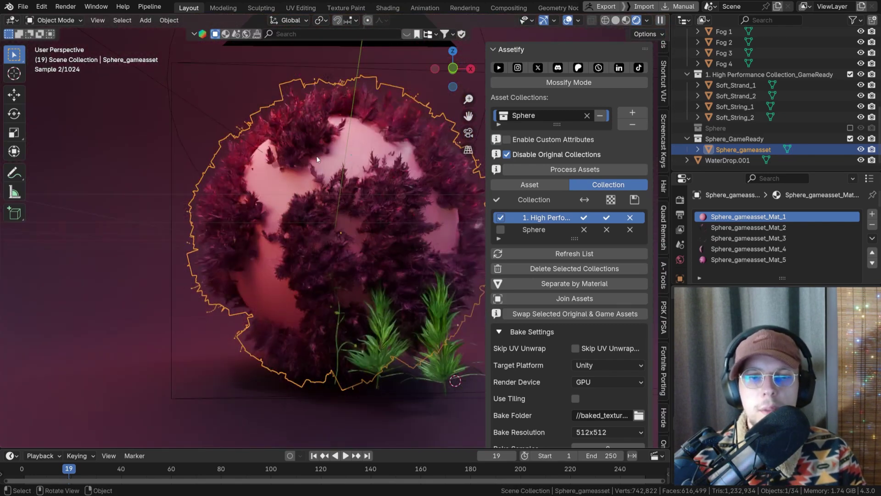
key("KP_0")
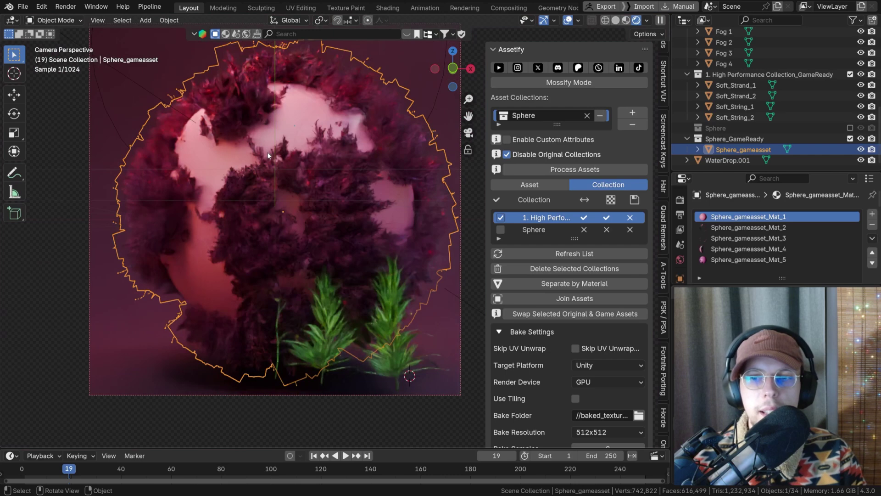
- Mark only the Sphere collection in Assetify's collection list and separate its asset by material
left_click(501, 229)
left_click(501, 217)
left_click(534, 230)
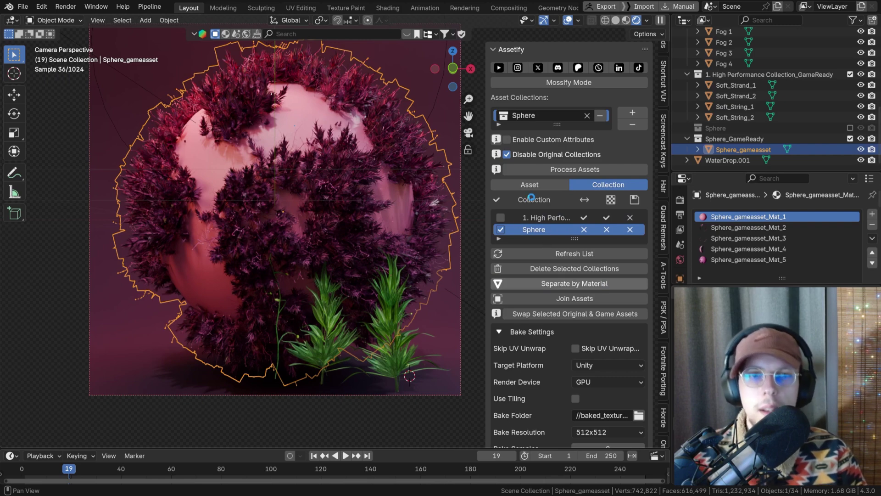
left_click(609, 280)
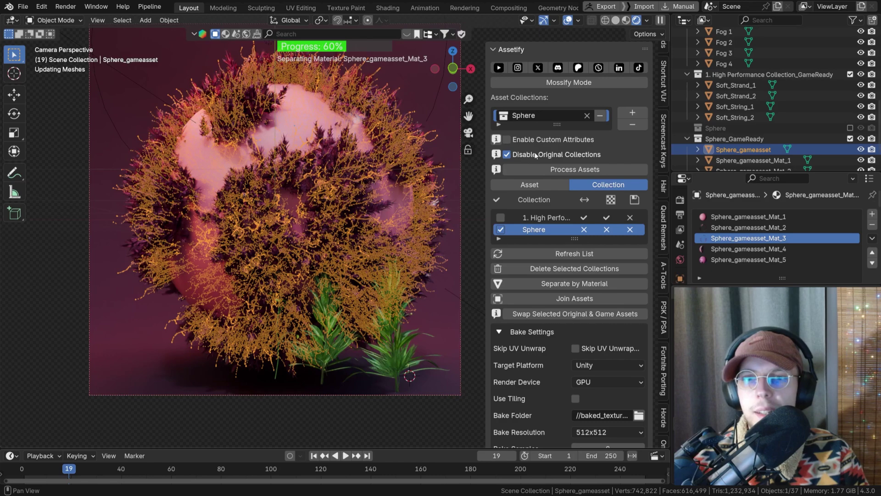
- Show Assetify's individual asset list and examine the separated sphere parts one by one, from Sphere_gameasset_Mat_1 to Mat_4, ending on Mat_1
left_click(531, 183)
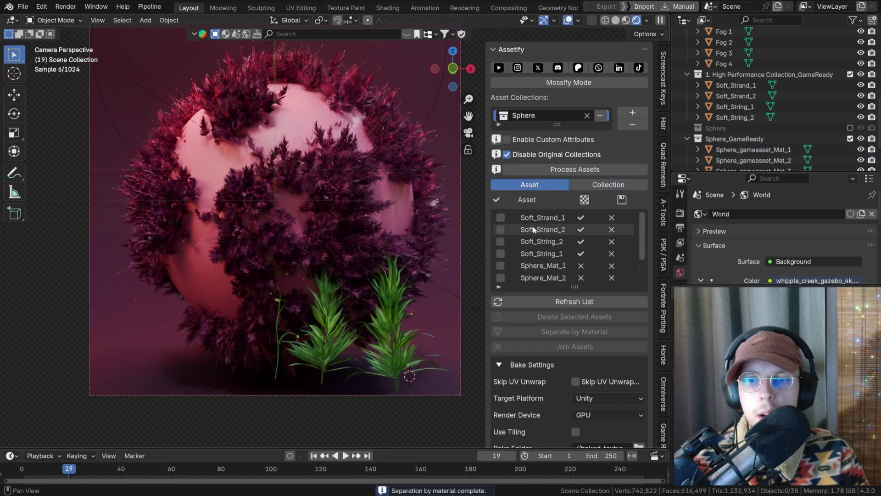
scroll(533, 228, "down", 3)
left_click_drag(485, 267, 452, 268)
scroll(764, 111, "down", 2)
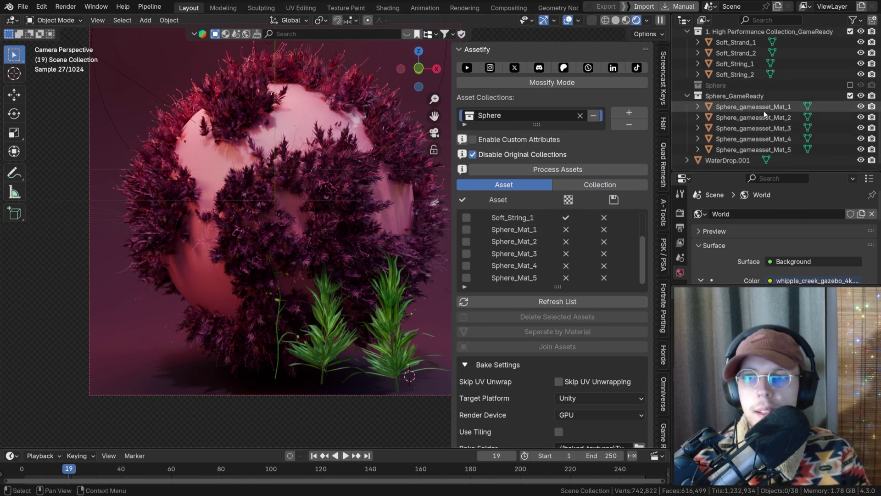
left_click(742, 110)
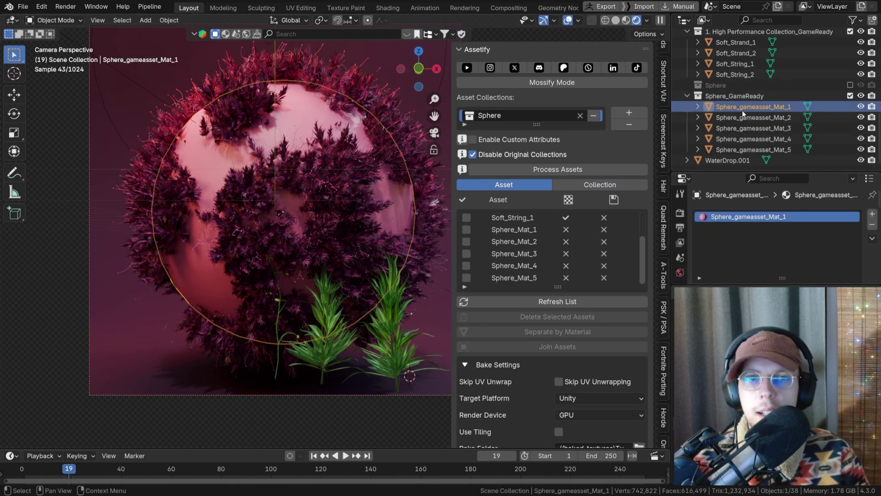
left_click(741, 118)
left_click(741, 128)
left_click(740, 136)
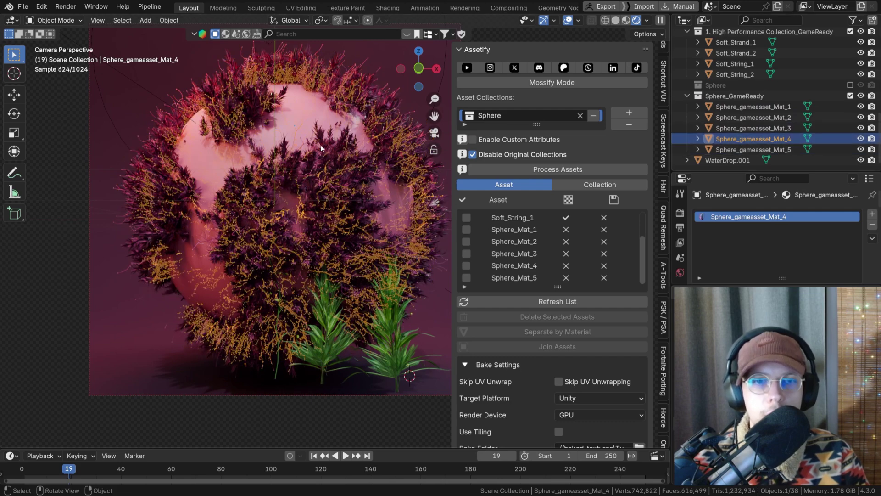
left_click(764, 106)
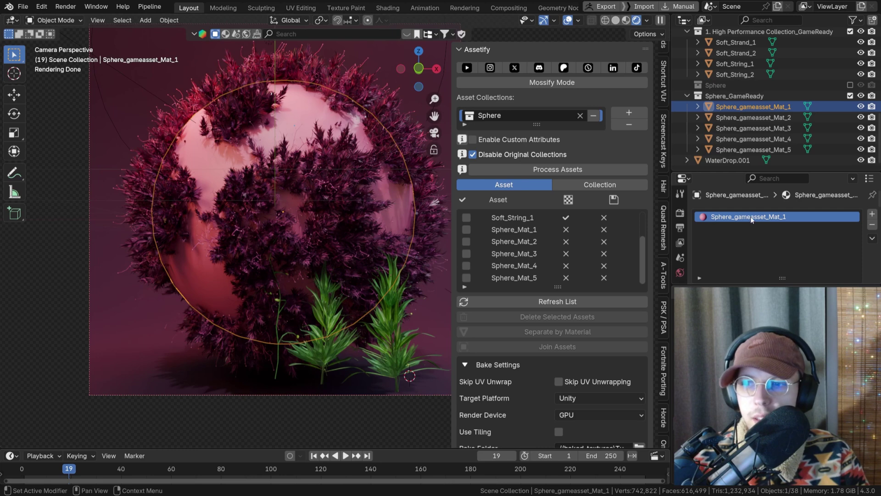
- Mark the Sphere_Mat_1 asset and try to bake it with the existing bake settings
left_click(466, 229)
scroll(505, 402, "down", 5)
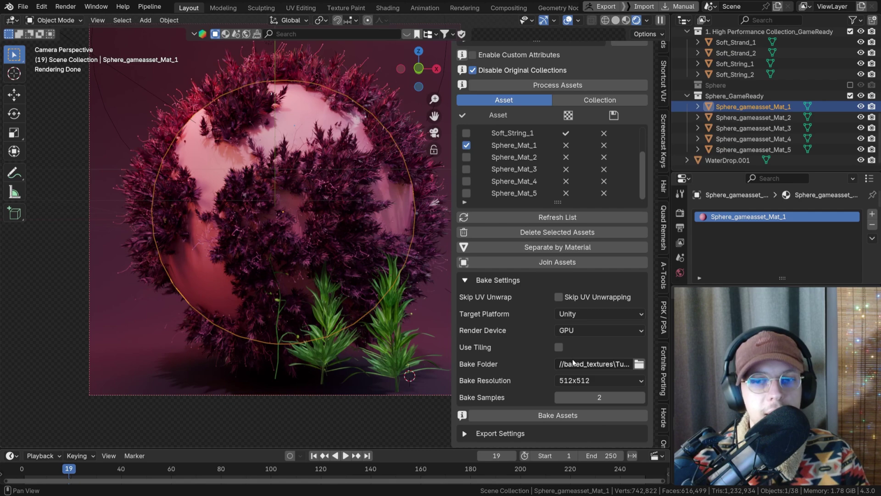
left_click(536, 416)
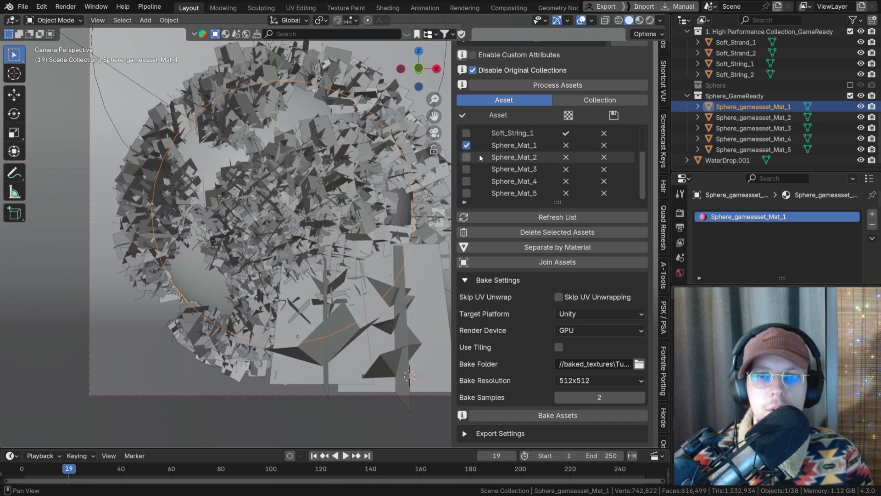
- Mark the remaining assets Sphere_Mat_2 to Sphere_Mat_5 and join all five sphere parts into one object named Sphere_Joined
left_click_drag(469, 158, 467, 195)
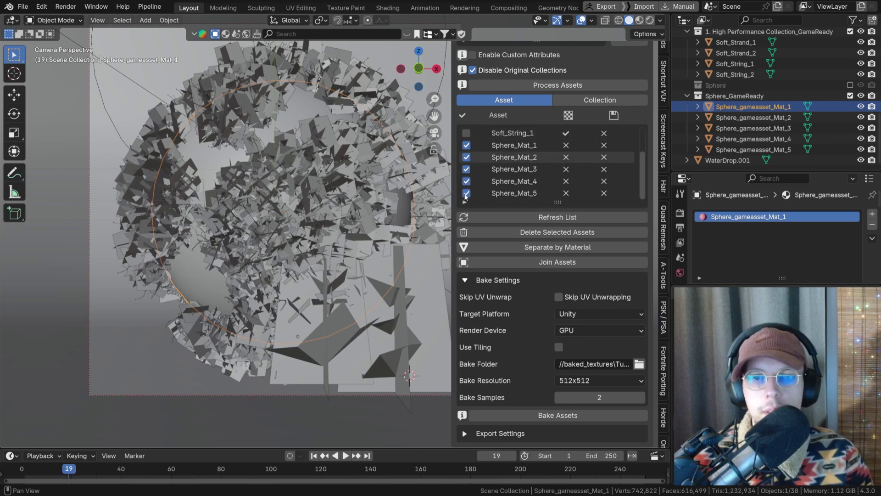
left_click(533, 263)
left_click(560, 269)
type("Spher")
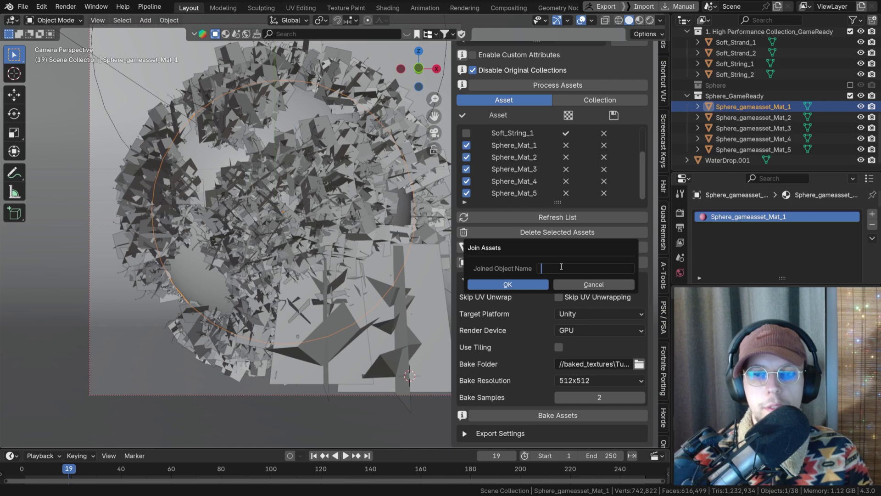
type("e_Joined")
key("Return")
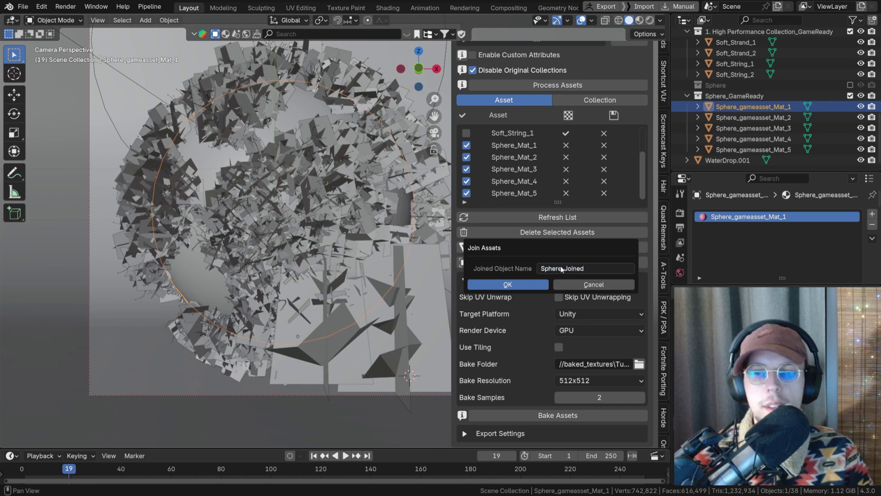
left_click(535, 282)
left_click(579, 102)
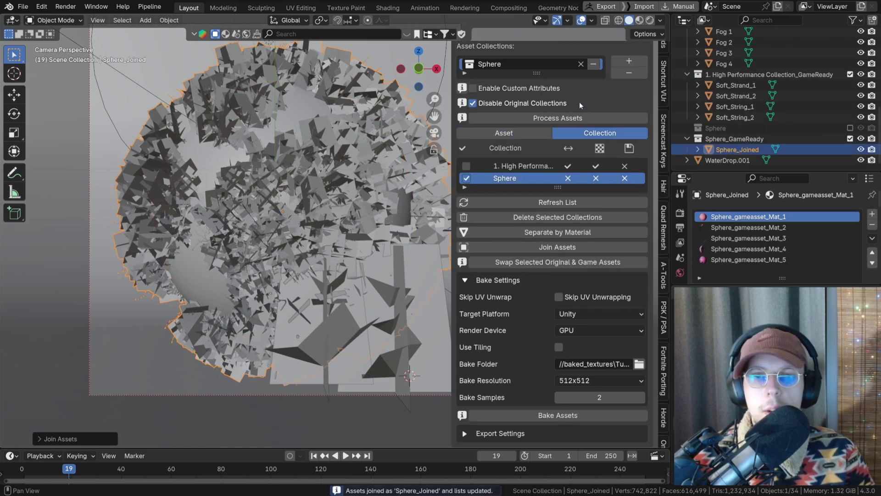
- Return to rendered shading and examine the joined sphere's moss up close and as a whole
left_click(650, 21)
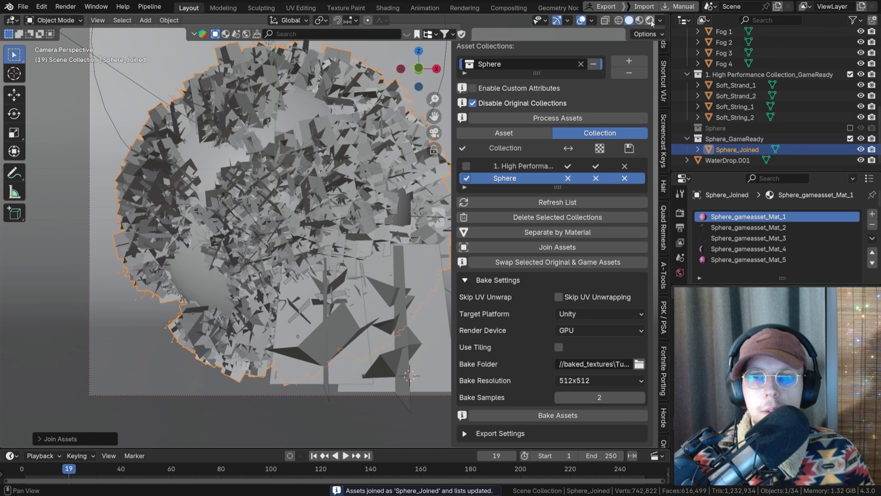
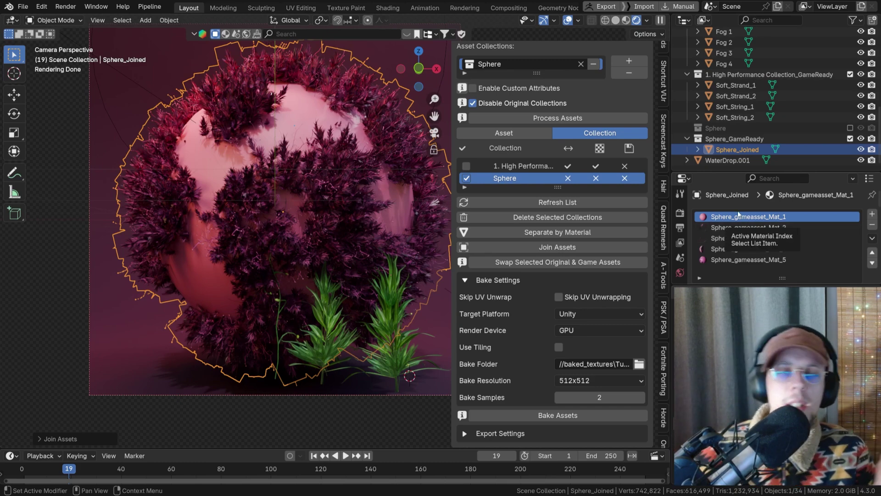
scroll(146, 149, "up", 6)
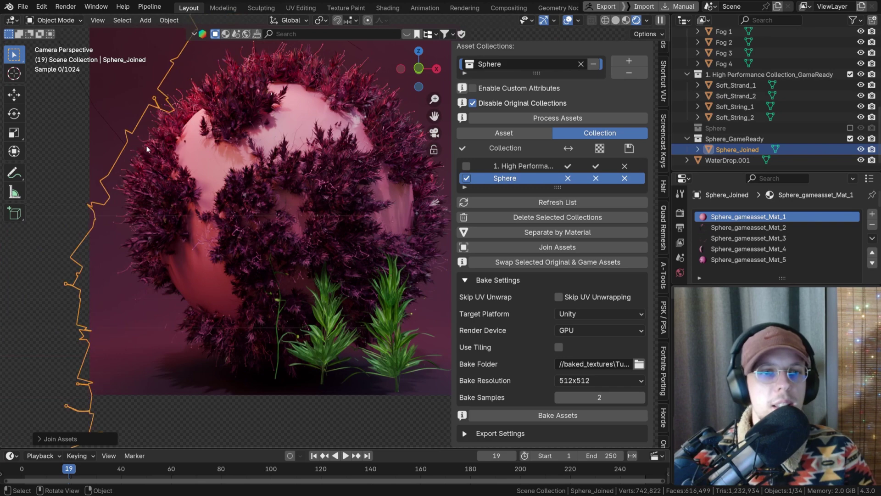
scroll(157, 138, "up", 6)
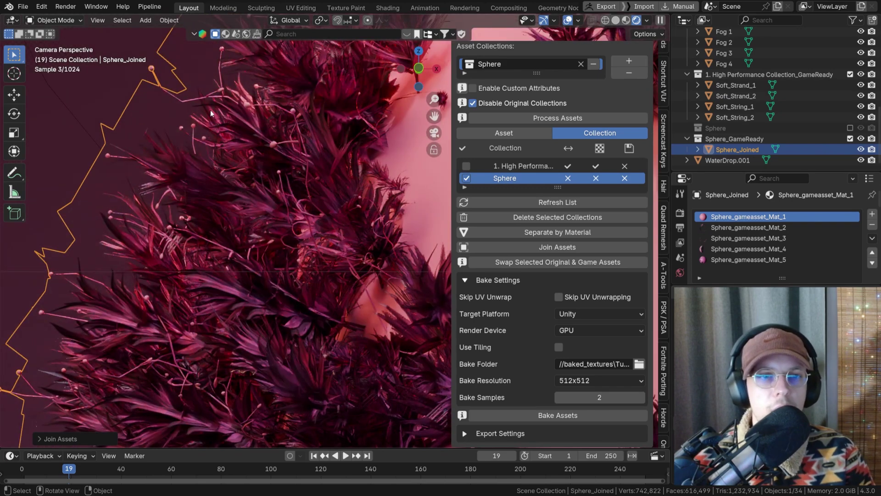
scroll(329, 167, "down", 4)
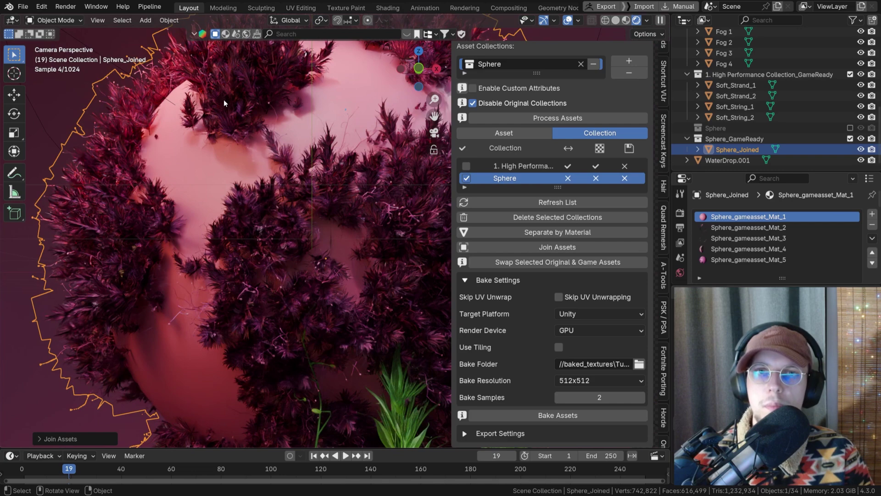
scroll(257, 120, "down", 6)
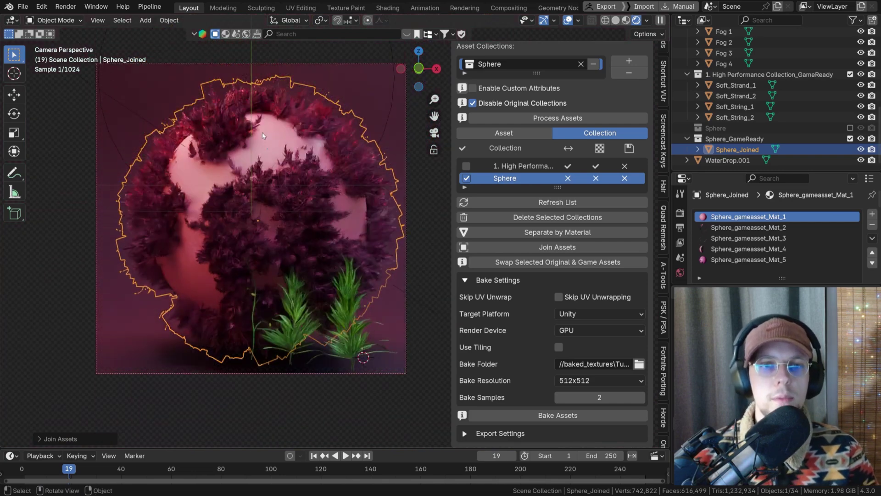
scroll(263, 132, "up", 2)
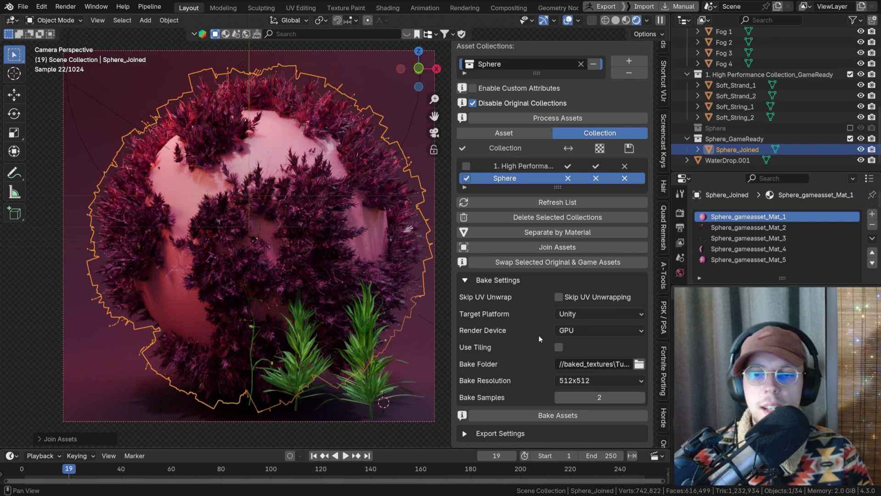
- Set Assetify's export format to FBX and export the marked Sphere collection
left_click(468, 283)
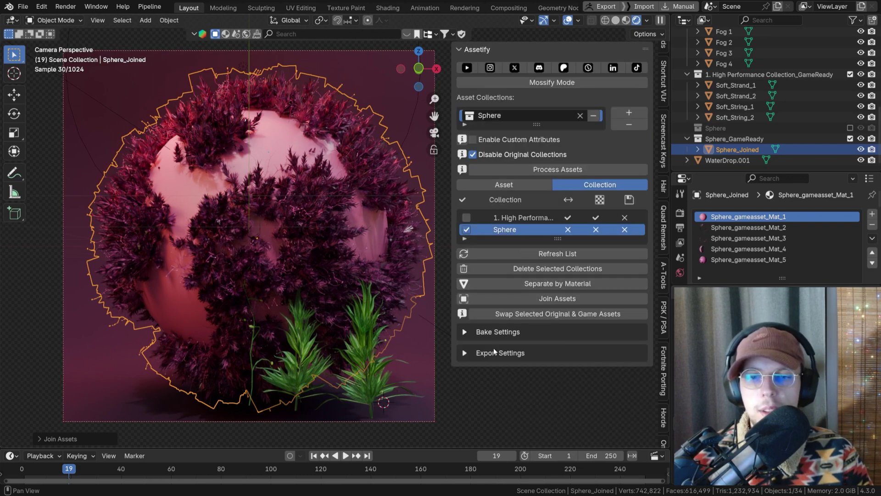
left_click(463, 353)
left_click(574, 383)
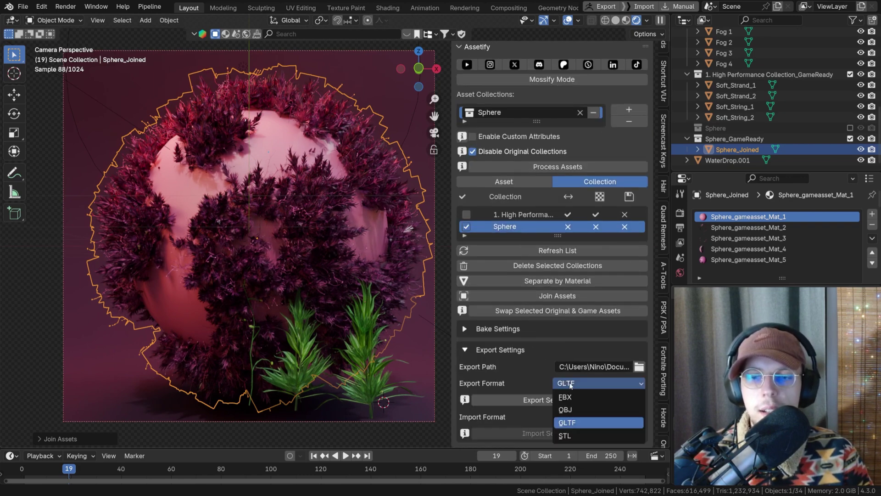
left_click(569, 388)
left_click(558, 401)
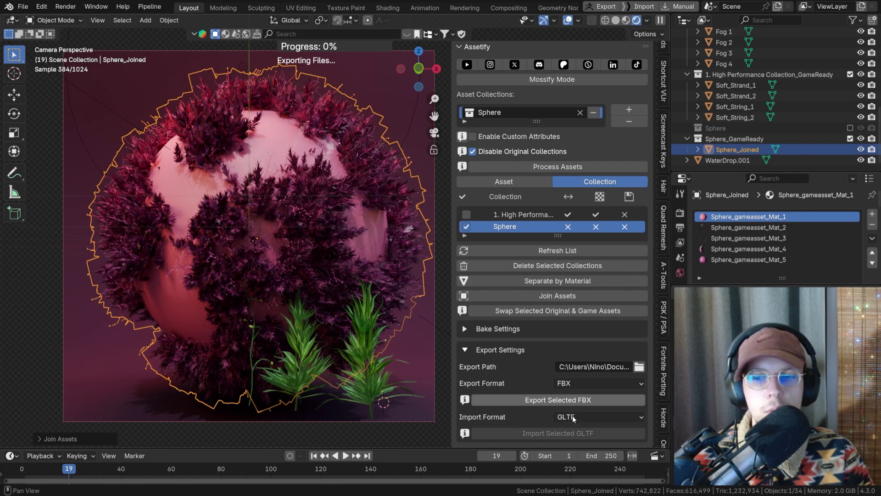
- Import the exported sphere back as FBX and exclude the Sphere_GameReady collection from the view layer
left_click(573, 416)
left_click(564, 433)
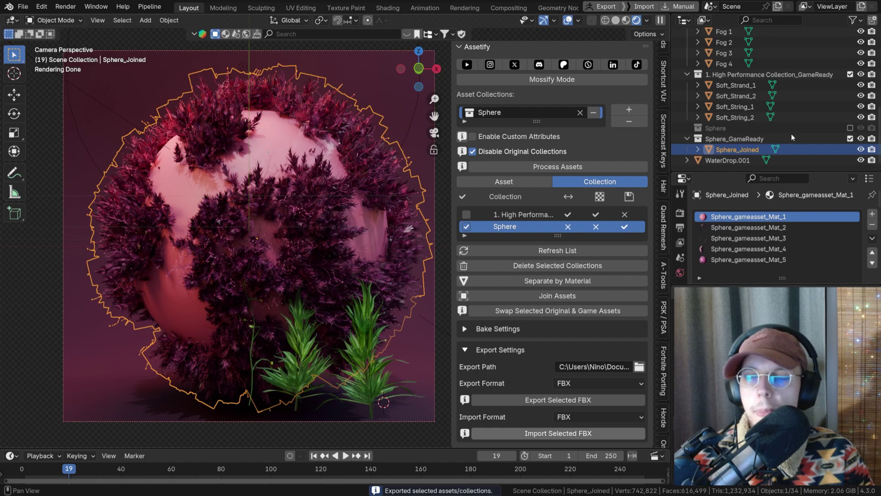
left_click(851, 139)
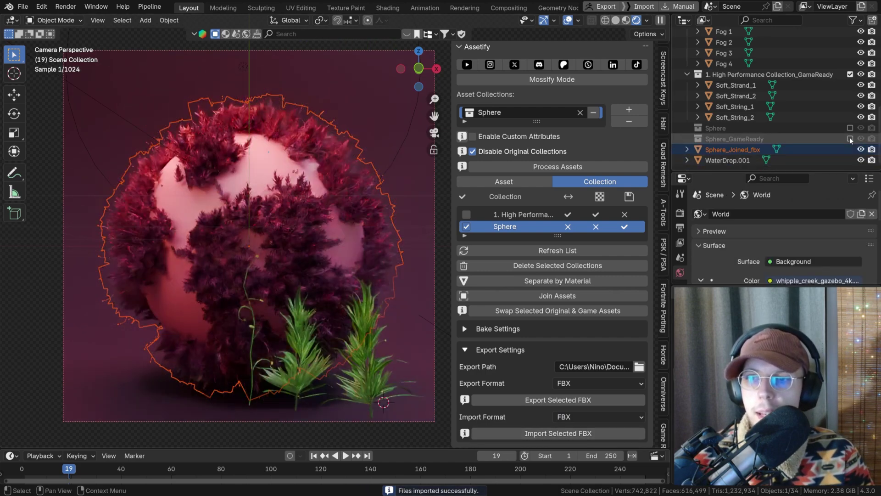
- Select the imported Sphere_Joined_fbx and test it by moving it, rotating it about global Z and scaling it freely
left_click(732, 150)
key("s")
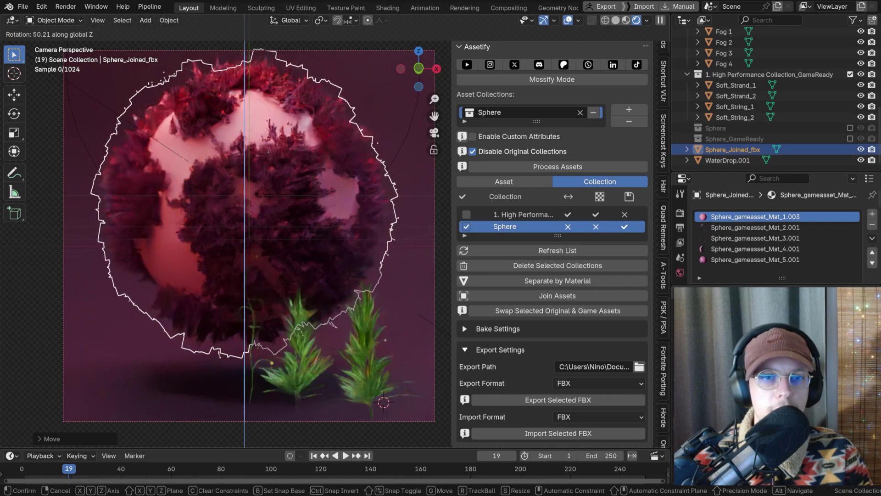
left_click(360, 193)
key("s")
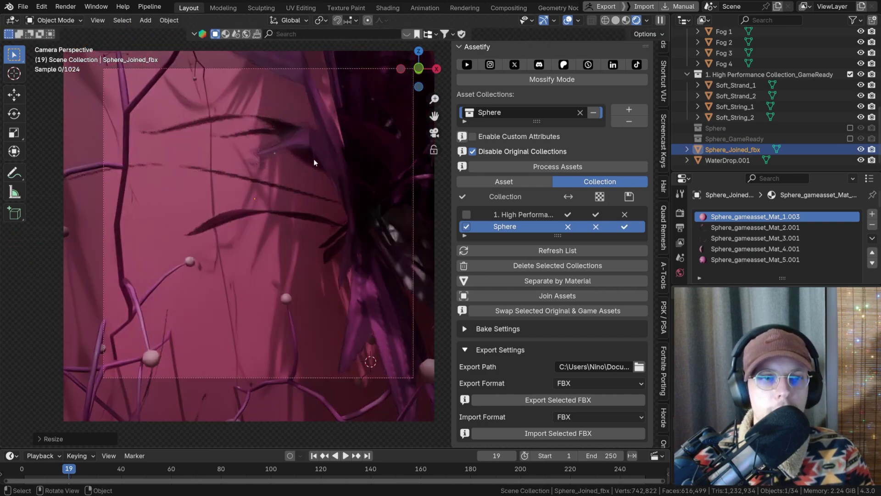
left_click(290, 181)
key("s")
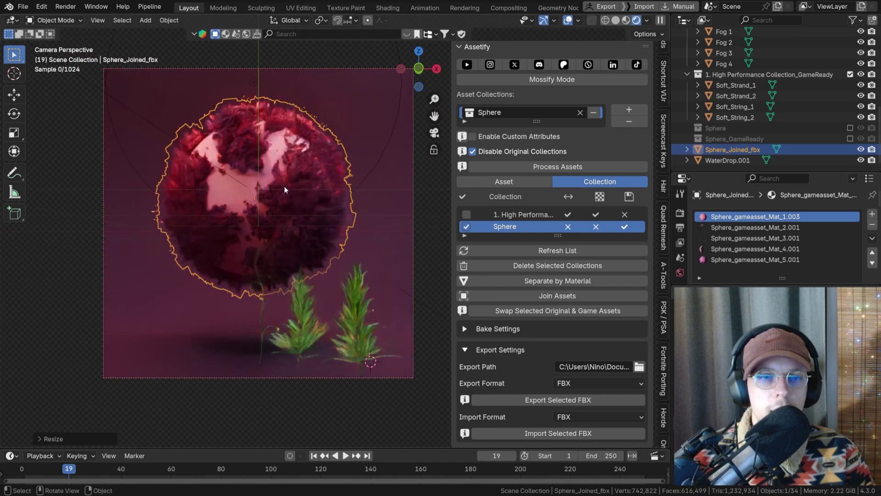
left_click(332, 180)
key("g")
left_click(341, 186)
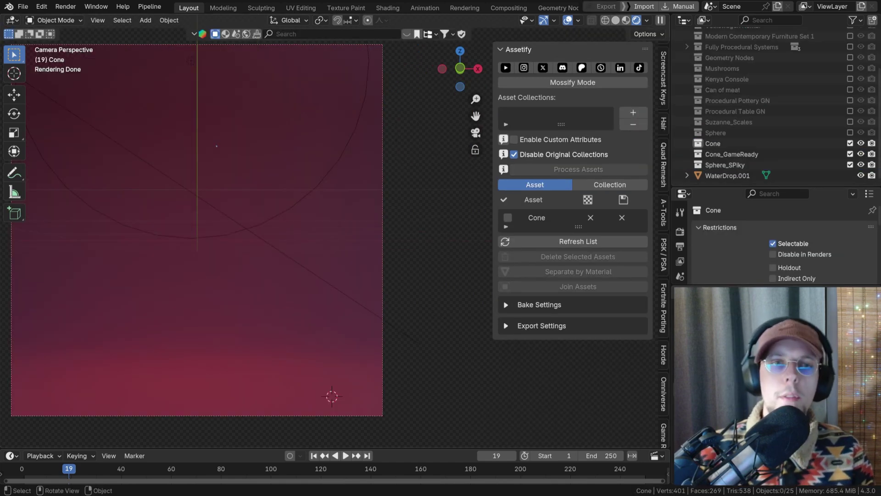
- Add a UV sphere and move it so it fills the middle of the camera frame
middle_click_drag(310, 233, 354, 249, "shift")
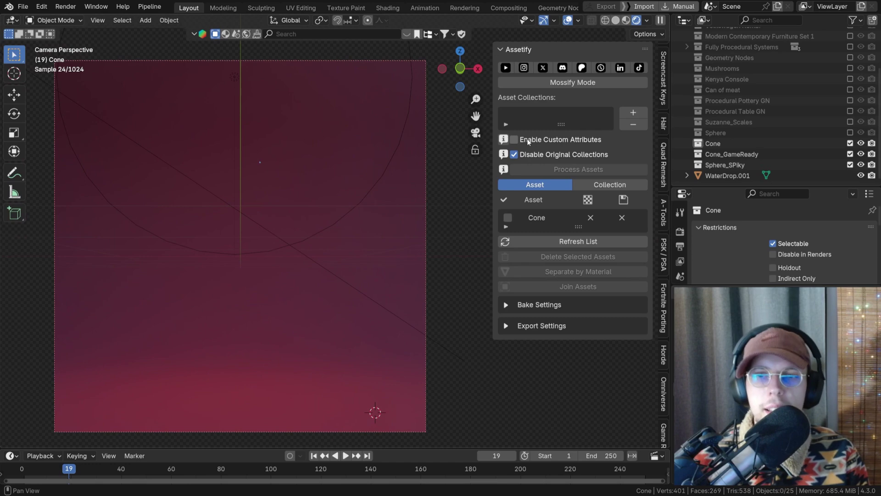
middle_click_drag(232, 202, 295, 197, "shift")
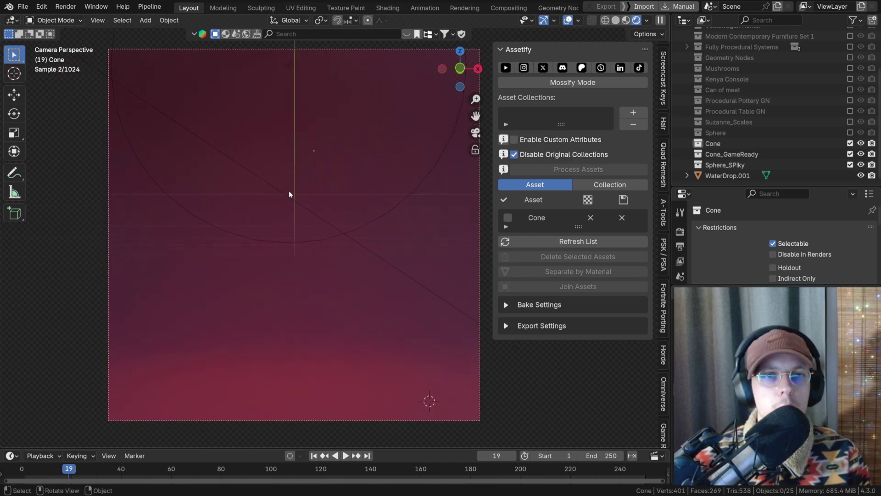
scroll(288, 192, "up", 1)
scroll(306, 191, "down", 1)
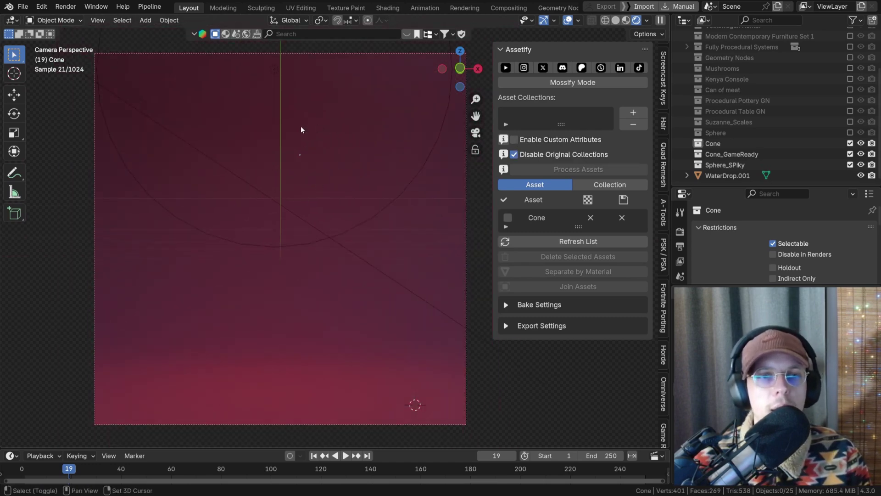
key("shift+a")
mouse_move(290, 139)
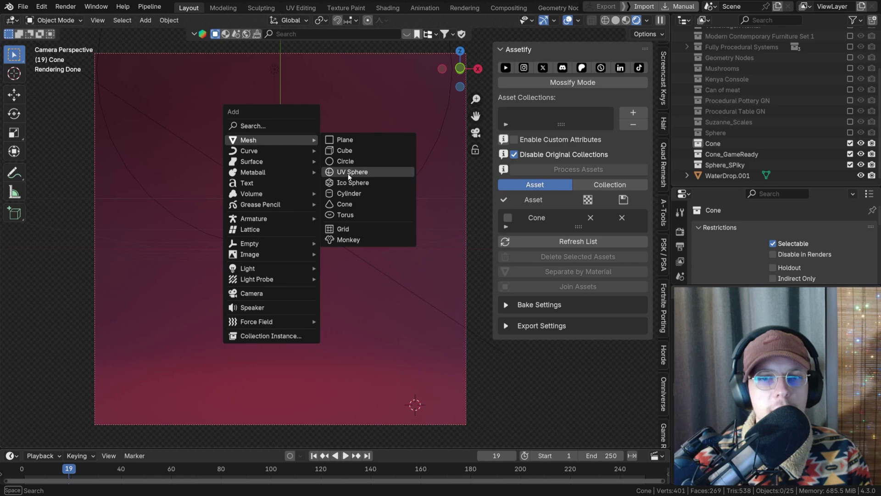
left_click(348, 173)
key("g")
left_click(292, 142)
- Shade the new UV sphere smooth and shift it slightly to centre it in the camera frame
right_click(293, 141)
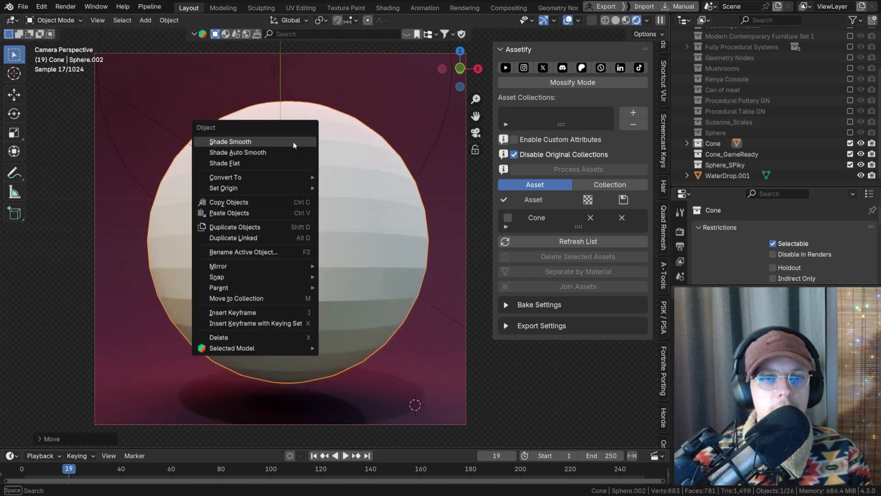
left_click(293, 142)
key("g")
left_click(312, 187)
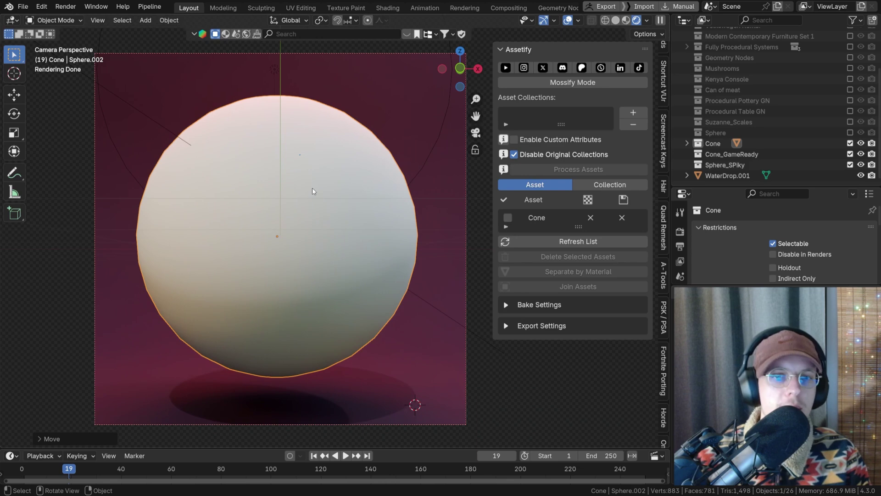
- Add a cone, scale it down and place it in the upper-left corner of the camera frame
key("shift+a")
mouse_move(351, 106)
left_click(406, 170)
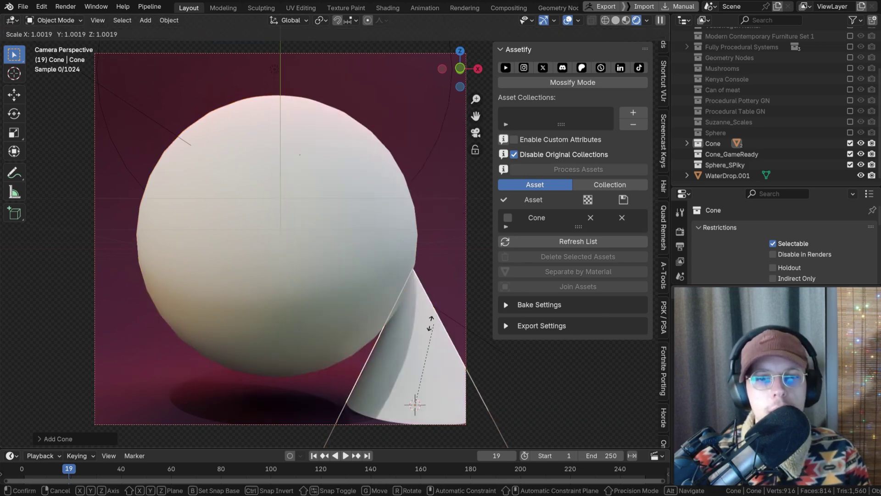
key("s")
left_click(412, 369)
key("g")
left_click(133, 67)
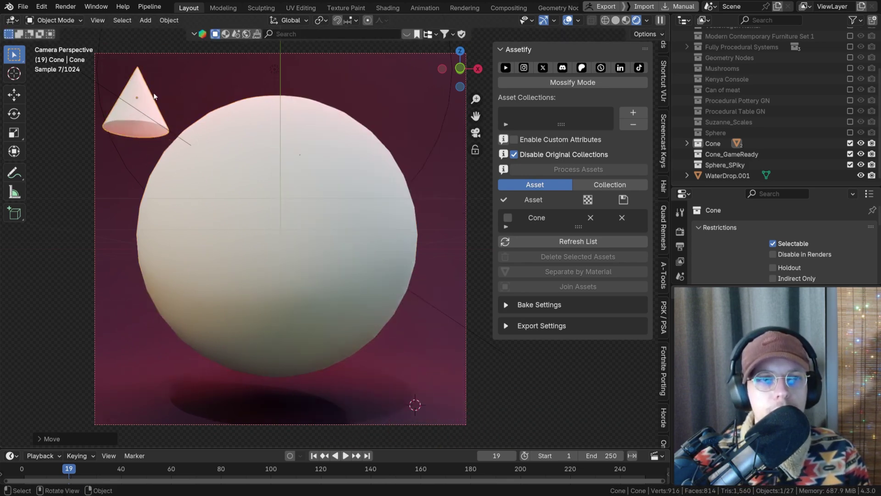
- Split the viewport, open a Geometry Node Editor beside it and create a new node tree on the sphere
left_click(313, 209)
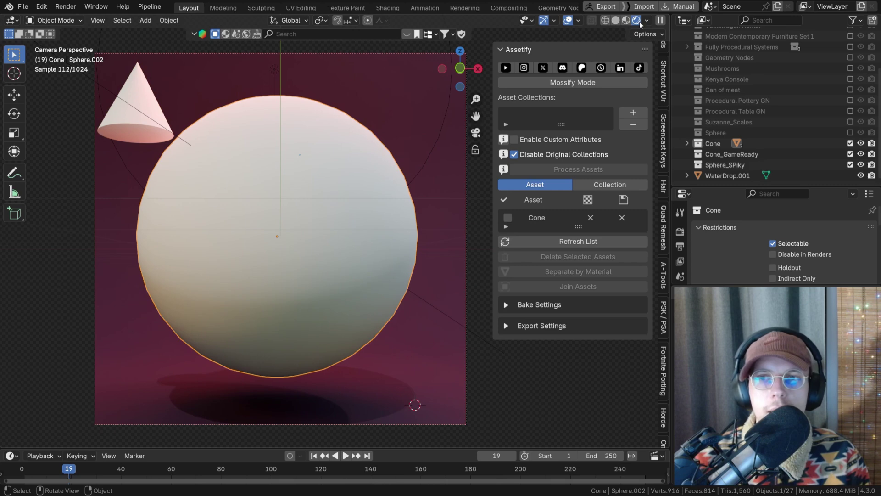
left_click_drag(669, 15, 380, 34)
left_click(391, 20)
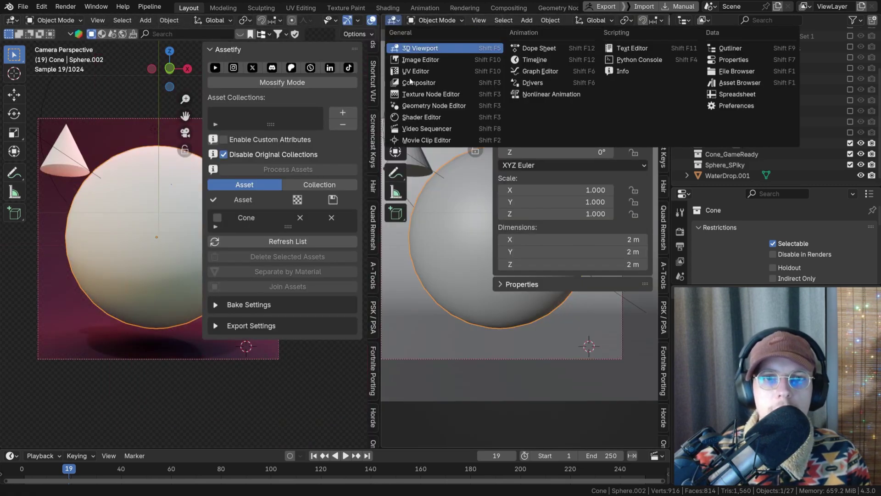
left_click(412, 105)
key("n")
key("n")
left_click(601, 20)
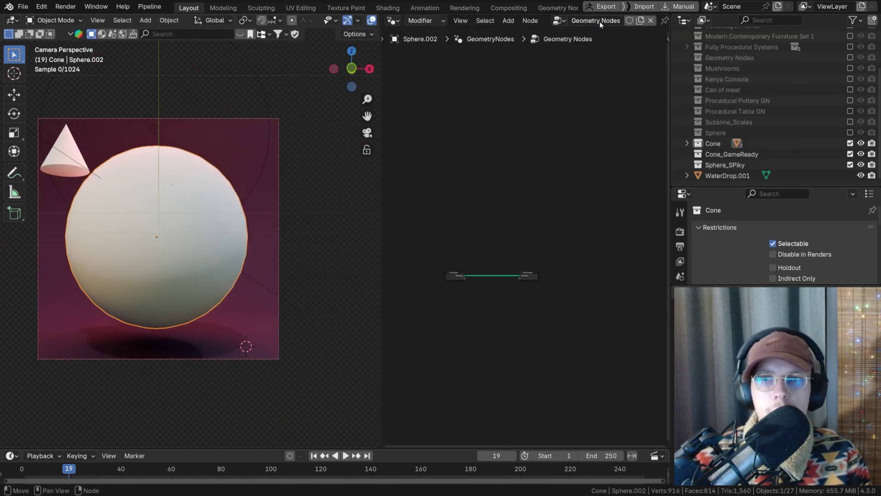
- Add an Instance on Points node below the link between the group input and output
scroll(495, 296, "up", 3)
middle_click_drag(495, 297, 538, 179)
scroll(539, 179, "up", 3)
key("shift+a")
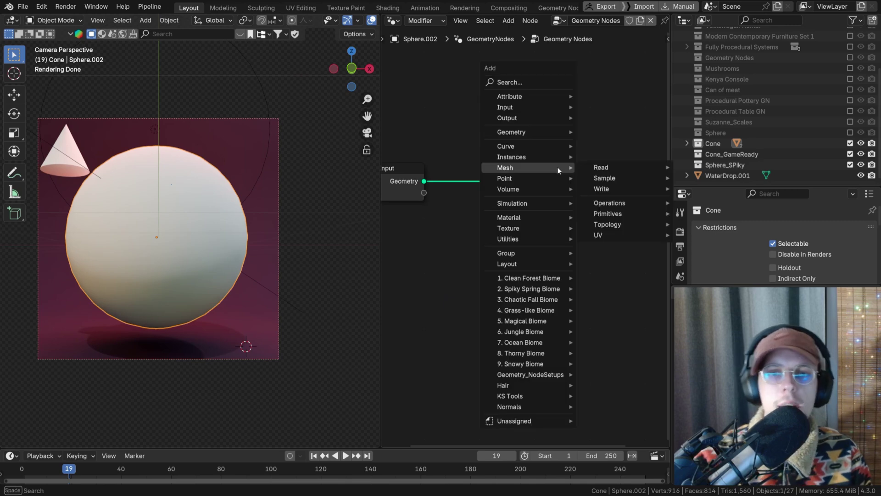
type("instance")
key("Return")
left_click(477, 198)
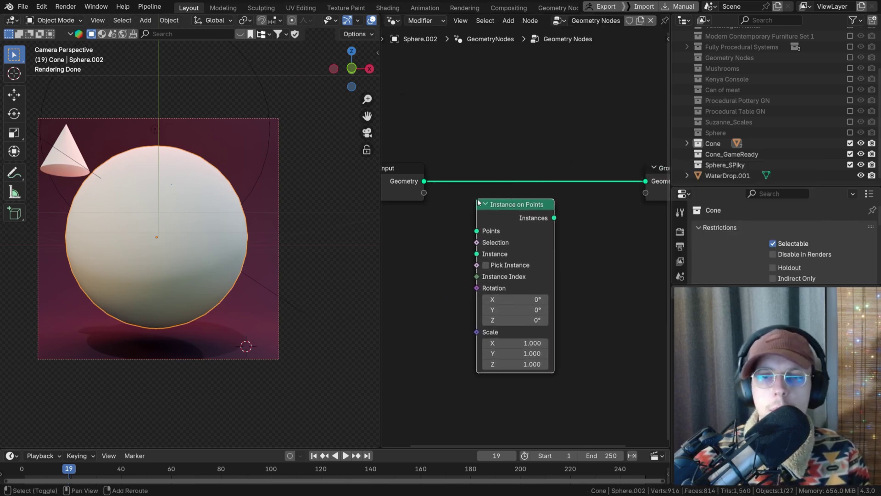
- Insert a Join Geometry node before the output and wire Instance on Points between the group input geometry and that join
key("shift+a")
type("j")
key("Return")
left_click(546, 161)
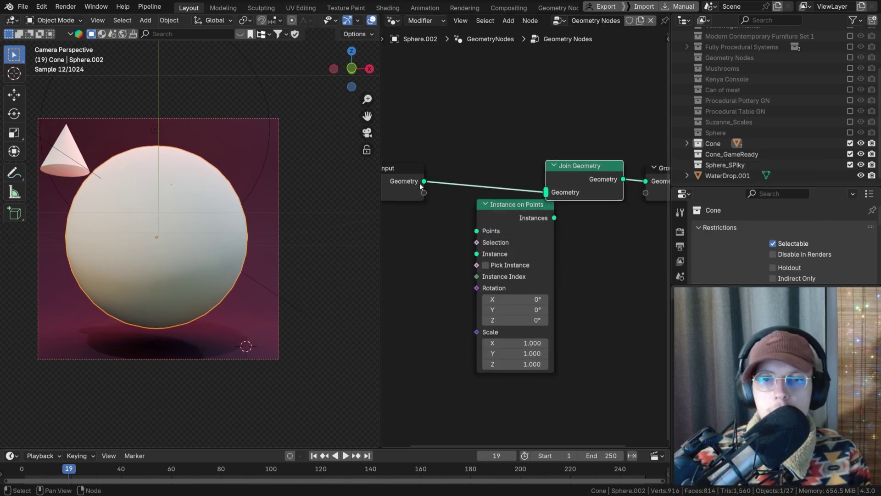
left_click_drag(424, 181, 545, 192)
left_click(498, 236)
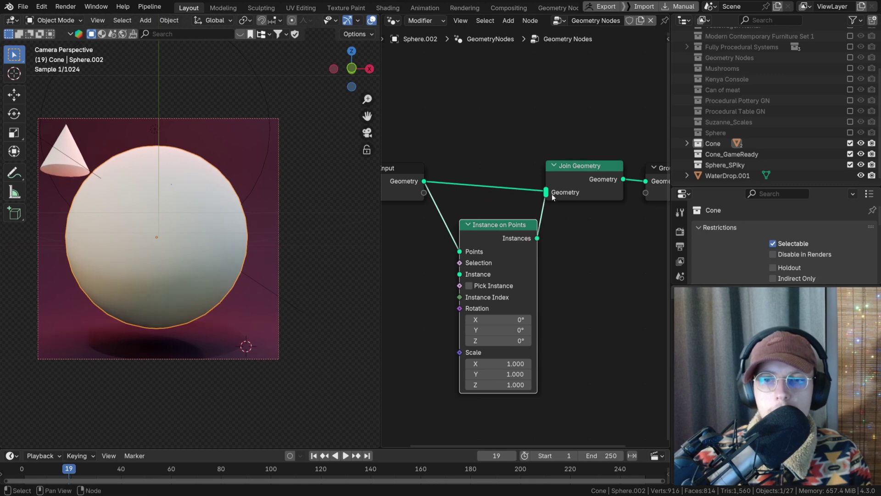
- Connect a new Collection Info node to the Instance input of Instance on Points
middle_click_drag(449, 278, 562, 226)
left_click_drag(572, 221, 413, 246)
type("colle")
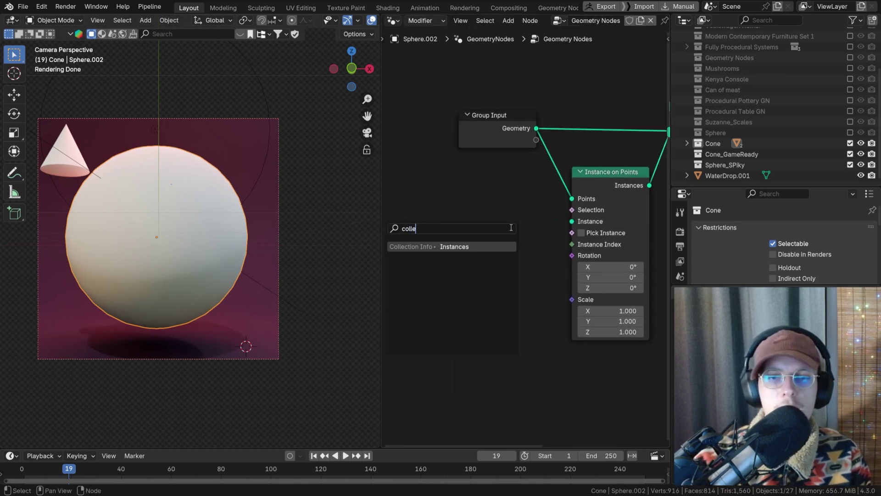
key("Return")
left_click(520, 217)
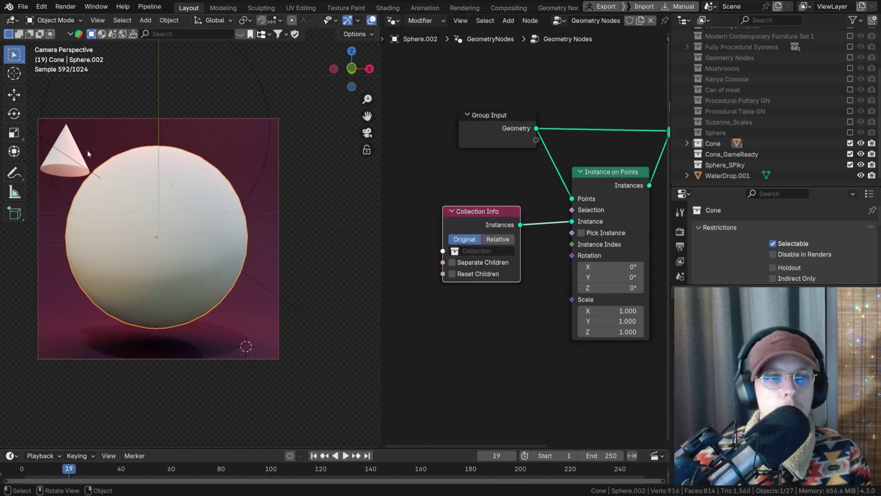
- Add a cylinder, scale it down and place it in the upper-right corner of the camera frame
left_click(56, 162)
key("shift+a")
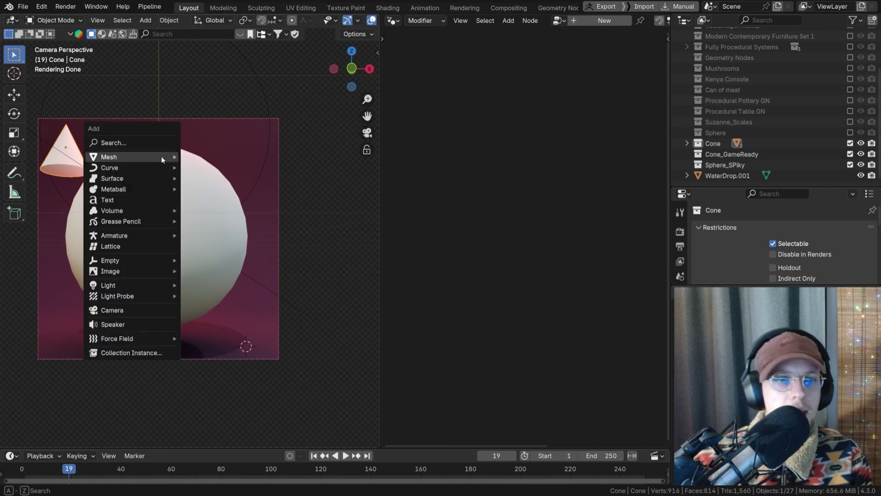
mouse_move(161, 156)
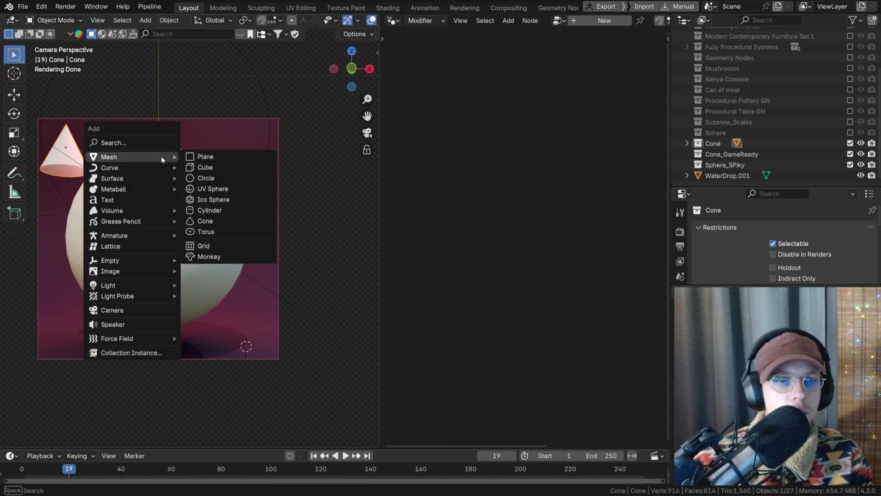
left_click(221, 210)
key("s")
left_click(267, 340)
key("g")
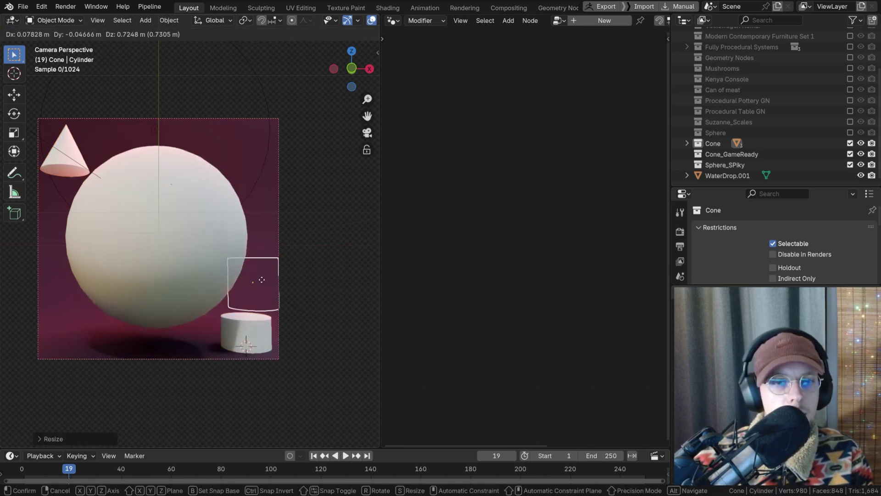
left_click(261, 152)
key("s")
left_click(112, 162)
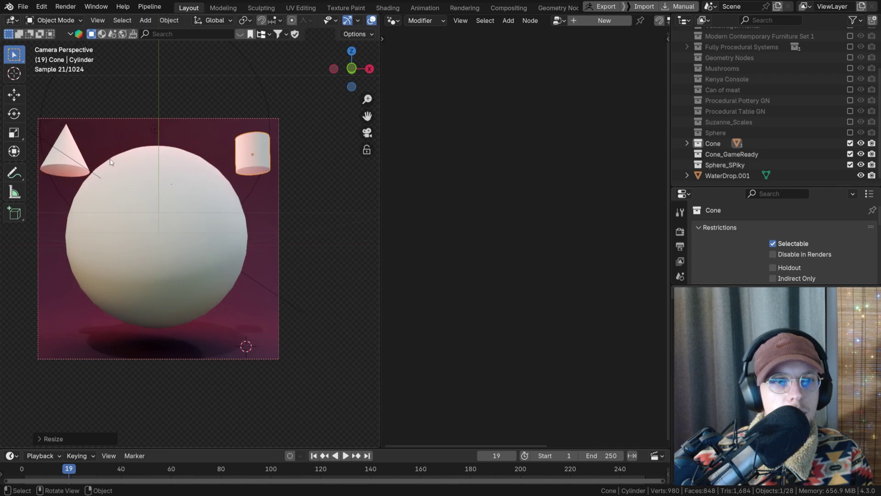
- Move the cone and the cylinder together into a new collection named Attributes
left_click(76, 144, "shift")
key("m")
left_click(155, 152)
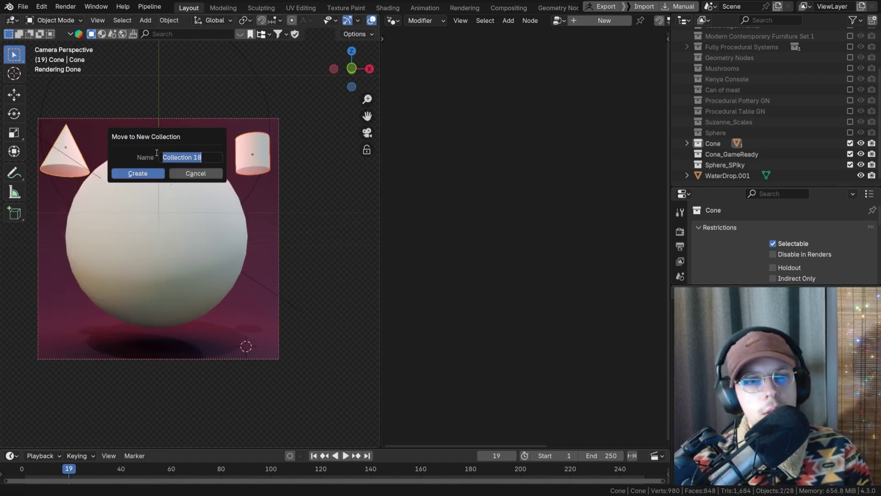
type("Attributes")
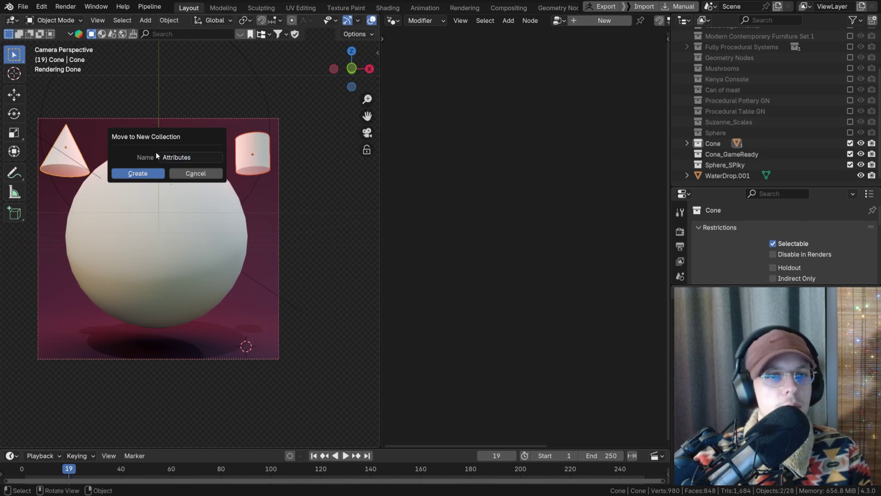
key("Return")
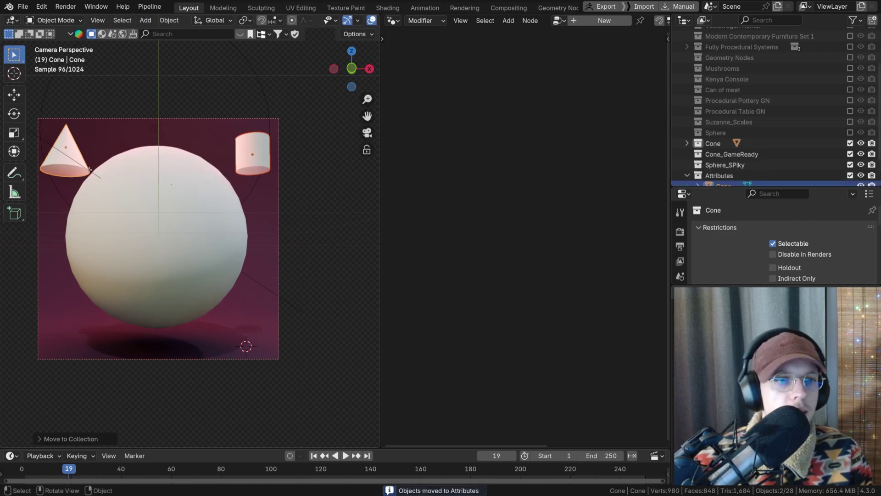
- Select only the cone and switch its mesh editing to face selection with no faces selected
key("Tab")
key("Tab")
left_click(71, 166)
key("Tab")
key("3")
key("alt+a")
key("shift+s")
key("Tab")
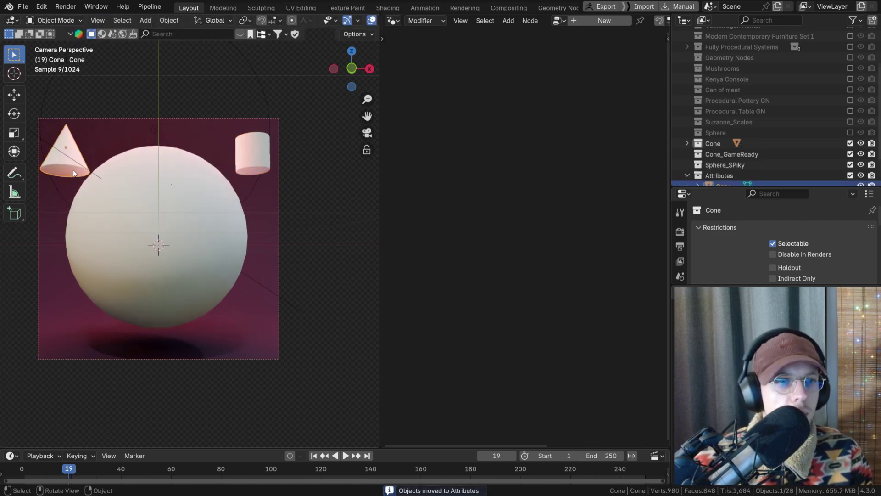
- Snap the 3D cursor to the cone's base face and set the cone's origin to the cursor
key("Tab")
left_click(67, 164)
key("shift+s")
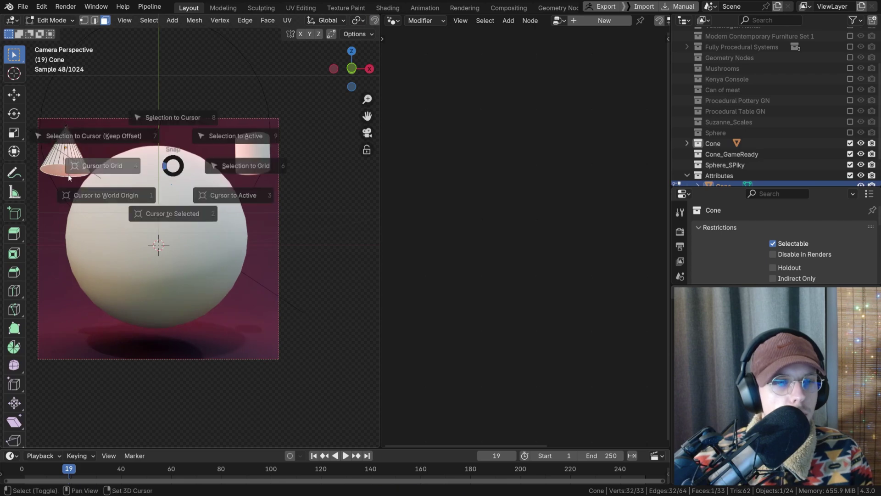
left_click(174, 209)
key("Tab")
right_click(101, 183)
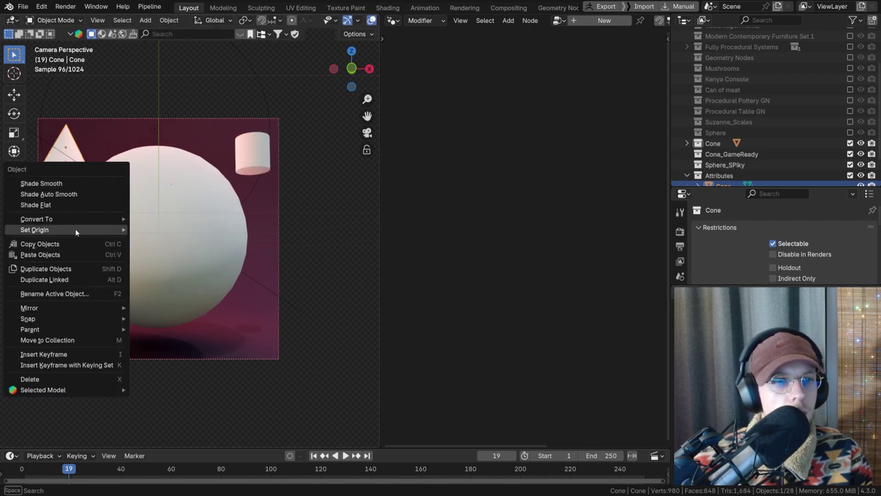
mouse_move(76, 229)
left_click(166, 256)
- Snap the 3D cursor to the cylinder's bottom face and set the cylinder's origin to the cursor
left_click(252, 157)
key("Tab")
left_click(254, 170)
key("shift+s")
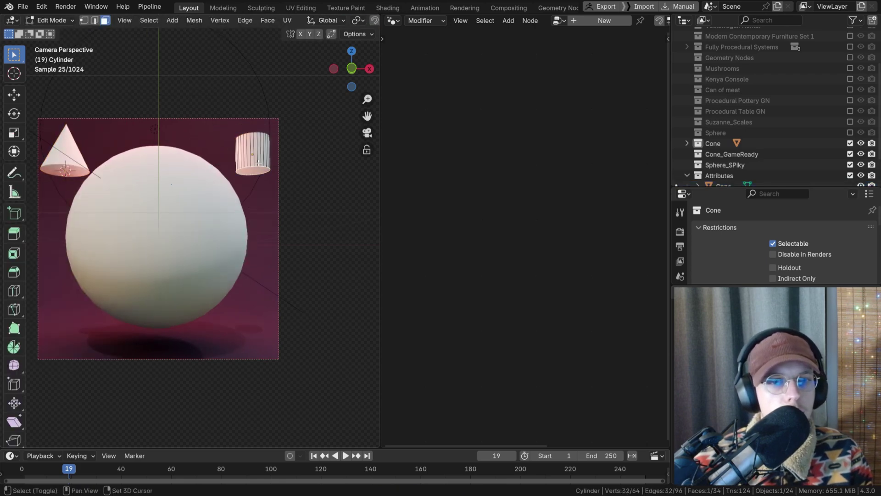
key("Tab")
right_click(251, 177)
mouse_move(250, 177)
left_click(316, 199)
- Assign the Attributes collection to the sphere's Collection Info node and enable Separate Children and Reset Children
left_click(153, 216)
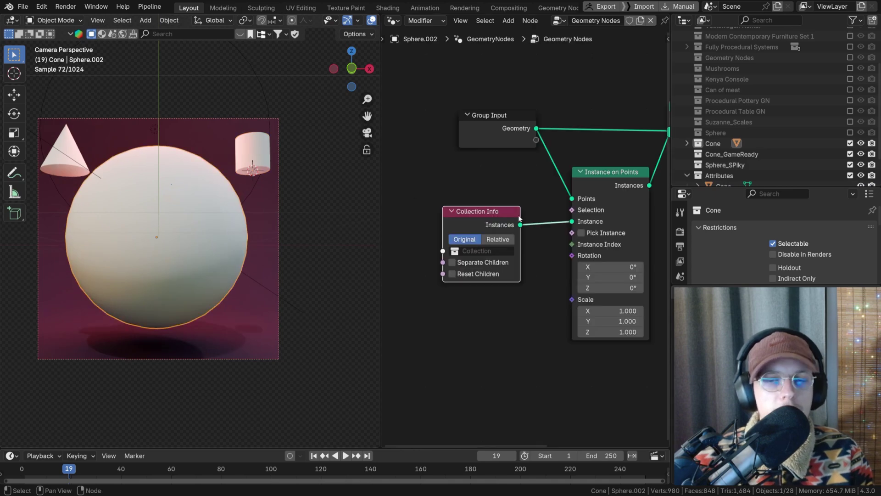
left_click(473, 251)
type("attr")
left_click(494, 263)
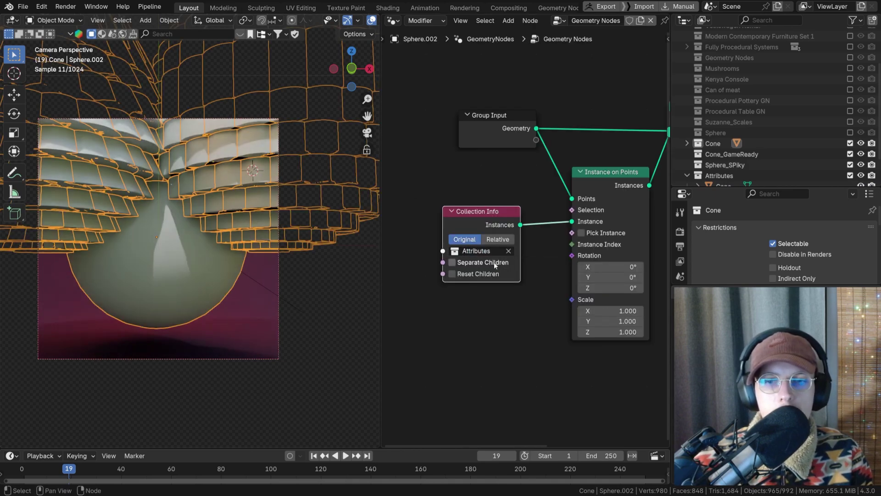
left_click(452, 274)
- Set the instance scale to 0.050 on all axes and enable Pick Instance on Instance on Points
left_click_drag(500, 214, 418, 236)
left_click_drag(610, 332, 610, 311)
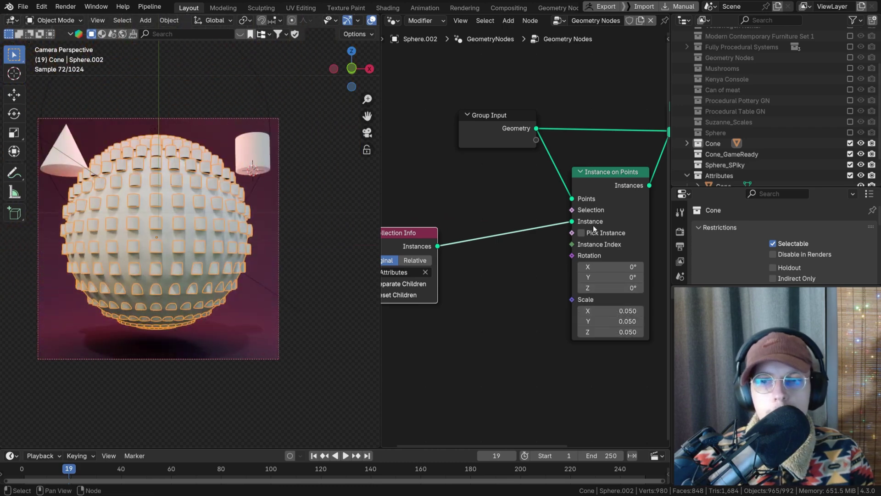
left_click(582, 233)
- Make room beside the group input and add an Align Rotation to Vector node near Instance on Points
middle_click_drag(588, 233, 620, 211)
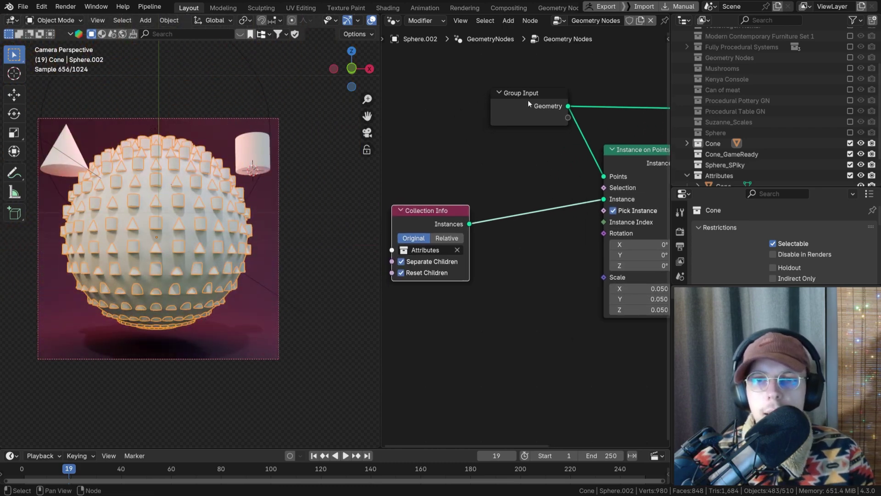
left_click_drag(528, 104, 436, 94)
scroll(478, 191, "down", 1)
key("shift+a")
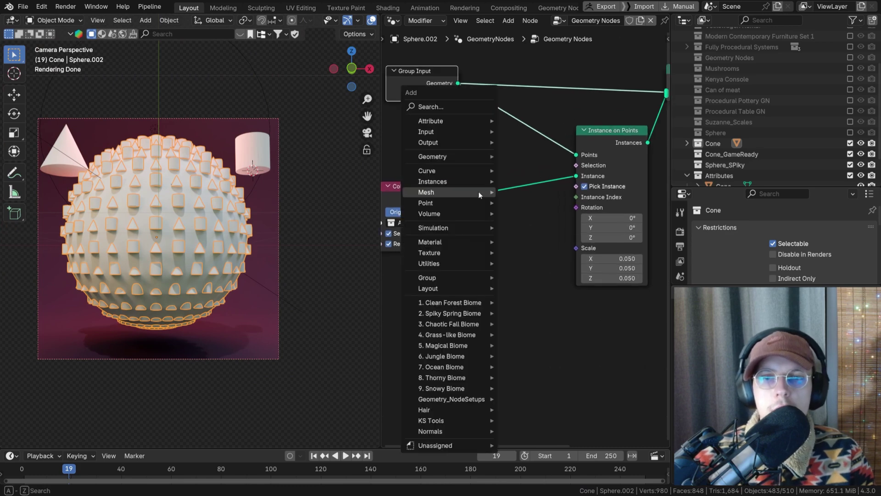
type("align")
key("Return")
left_click(487, 222)
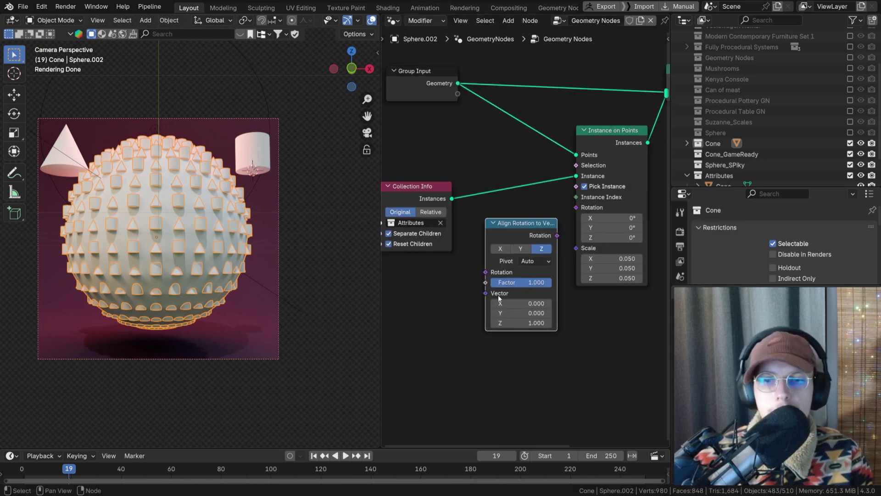
- Feed a new Normal node into the Vector input of Align Rotation to Vector
left_click_drag(486, 293, 461, 304)
type("normal")
key("Return")
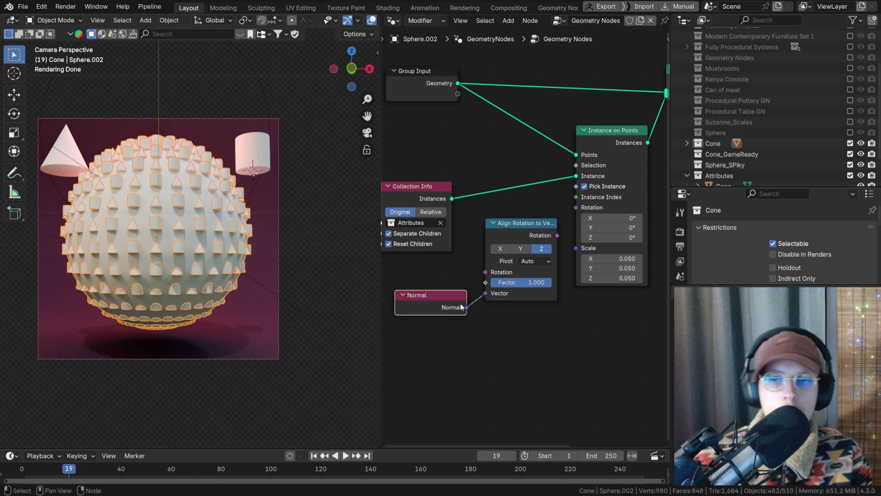
- Connect the Align Rotation to Vector output to the Rotation input of Instance on Points
left_click_drag(558, 235, 576, 208)
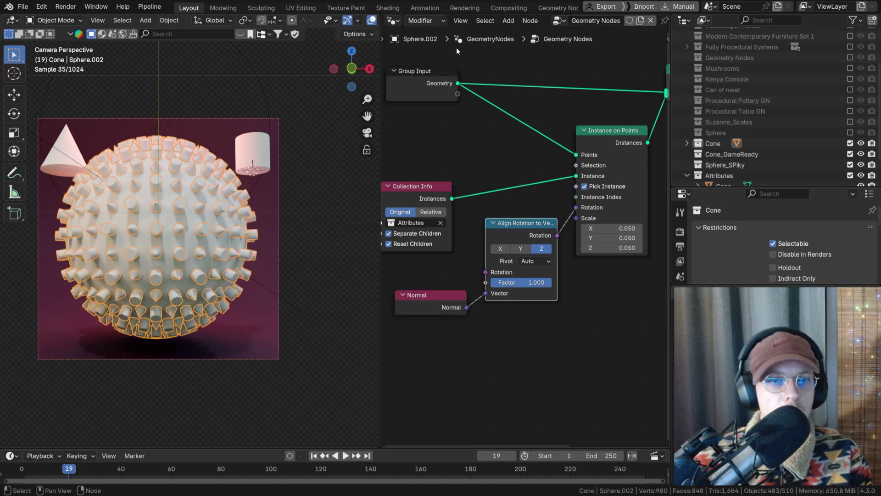
scroll(323, 23, "down", 2)
scroll(133, 241, "up", 2)
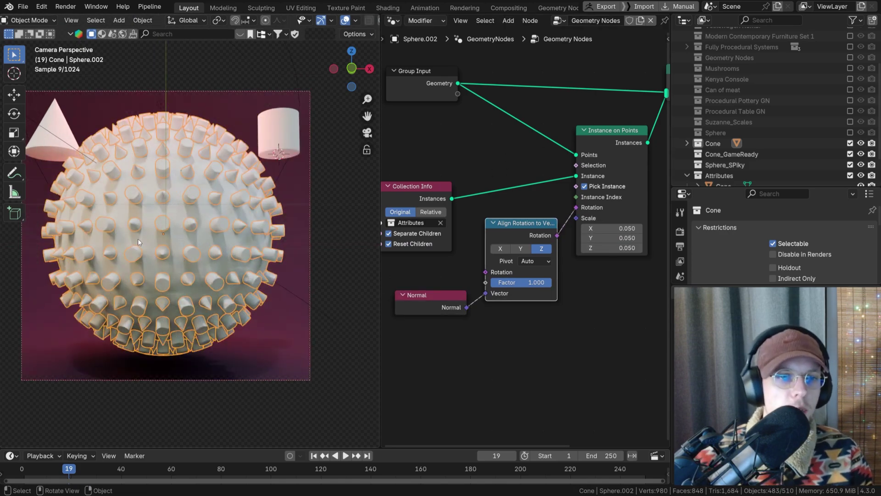
scroll(582, 172, "down", 2)
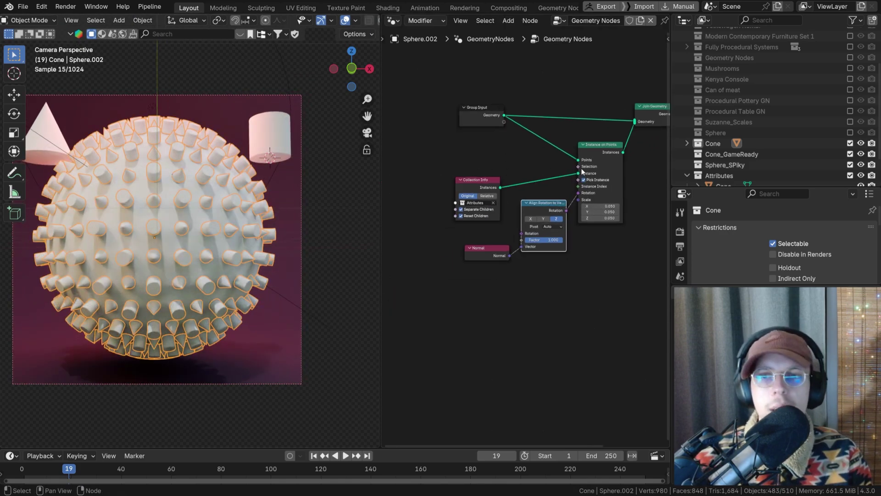
- Move Group Output farther from Join Geometry to make room, and show the sphere's modifier settings in an enlarged properties editor
middle_click_drag(582, 172, 380, 211)
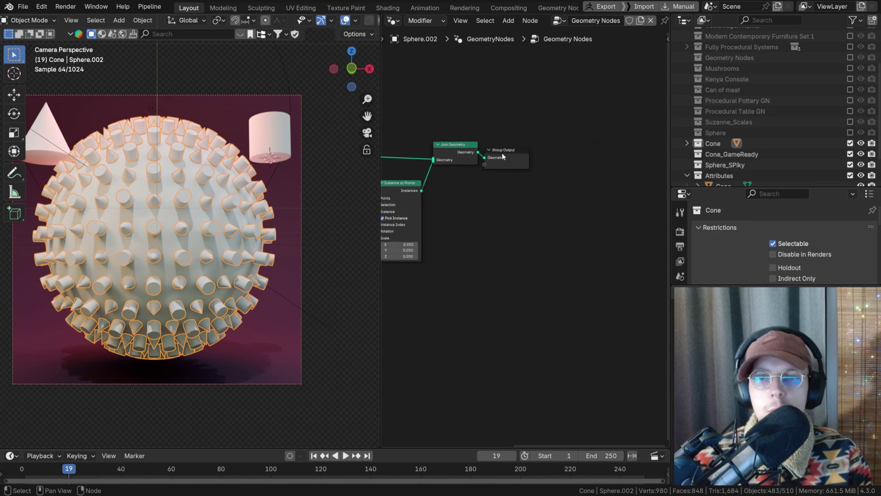
left_click_drag(501, 144, 605, 143)
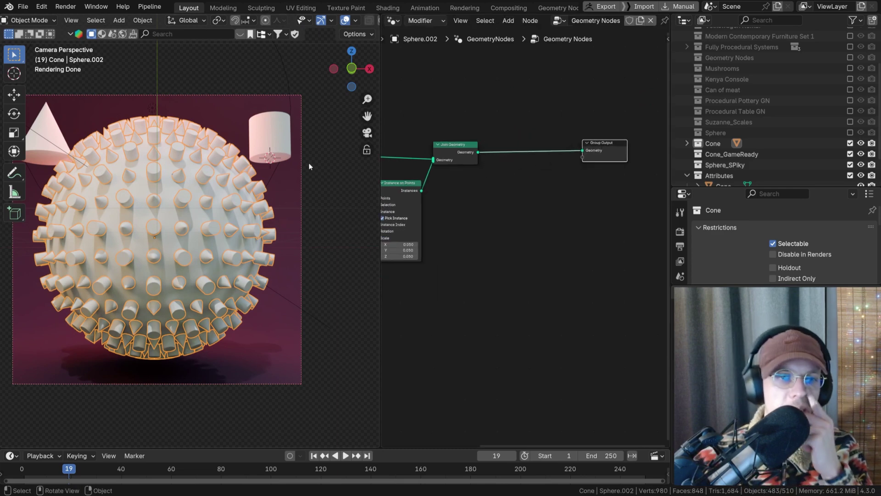
scroll(120, 184, "up", 1)
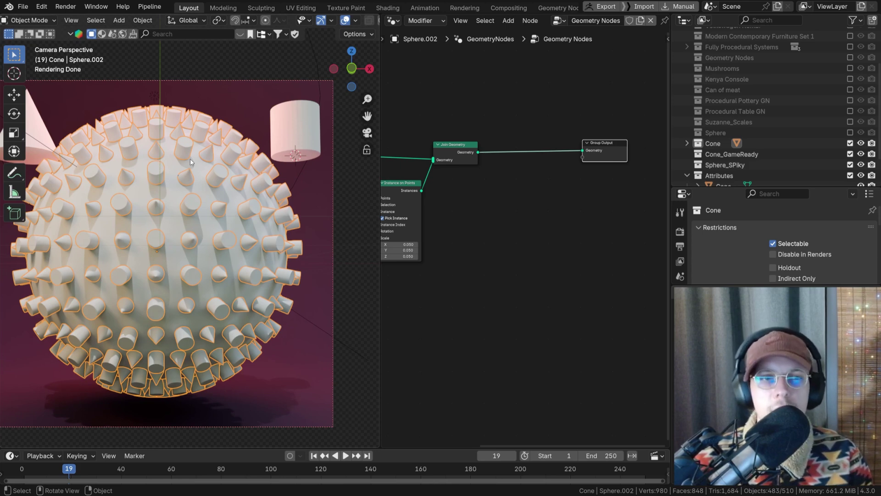
left_click_drag(721, 187, 737, 96)
left_click(680, 243)
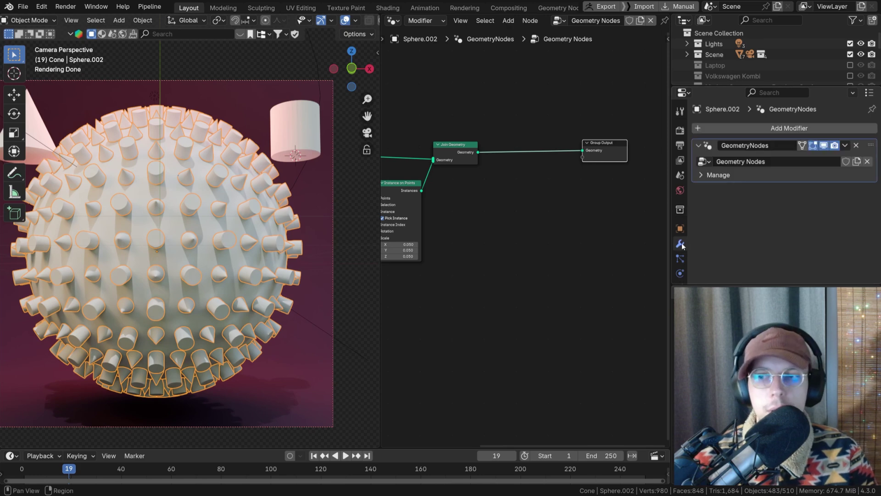
- Insert a Store Named Attribute node on the link between Join Geometry and Group Output
scroll(565, 167, "up", 3)
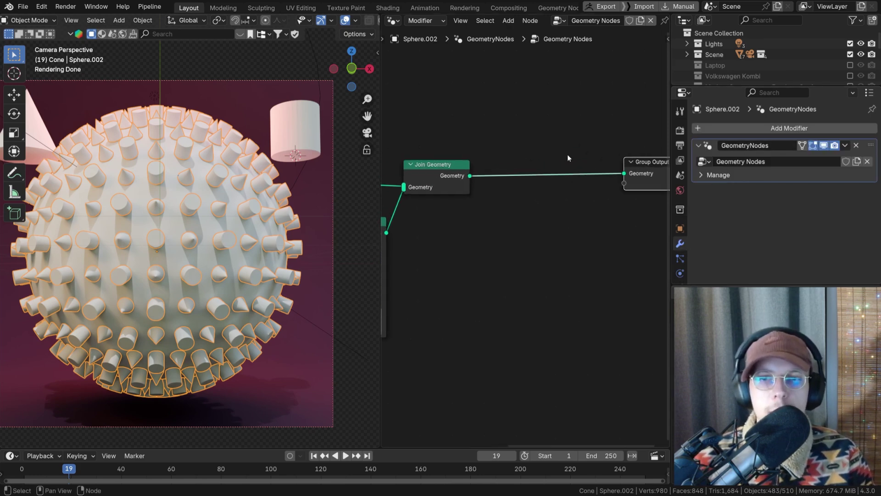
key("shift+a")
type("store")
key("Return")
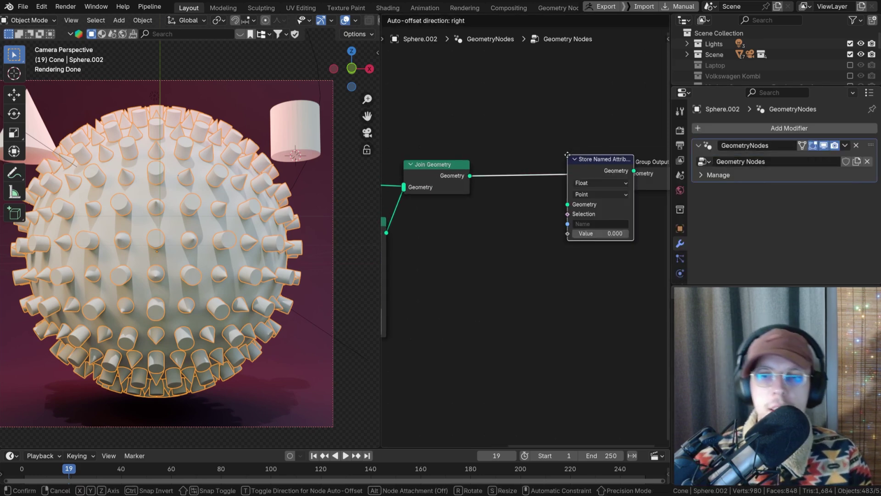
left_click(531, 171)
- Set Store Named Attribute to the Color data type on the Point domain and name the attribute attcolor
scroll(531, 171, "up", 1)
left_click(533, 186)
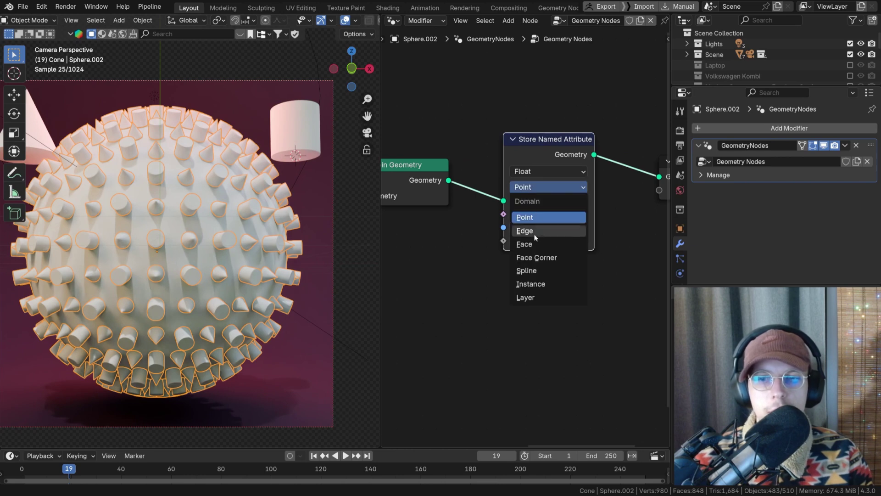
left_click(538, 172)
left_click(533, 239)
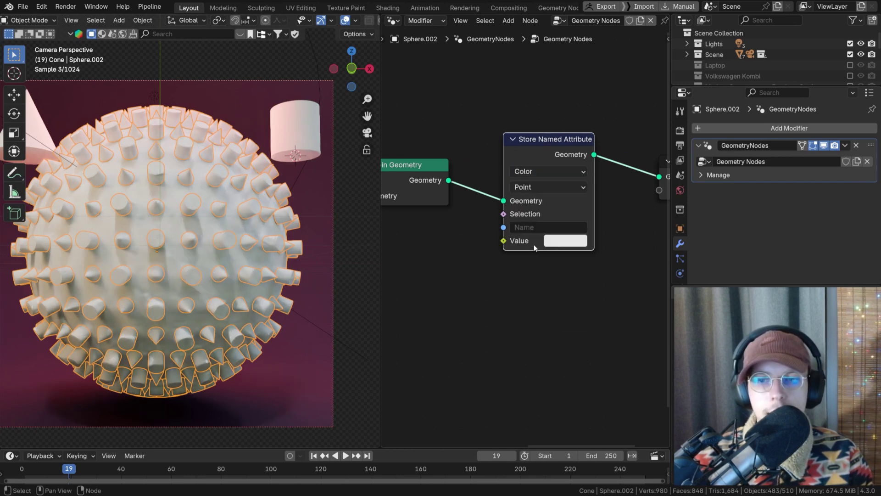
scroll(544, 233, "left", 2)
left_click(558, 222)
type("att")
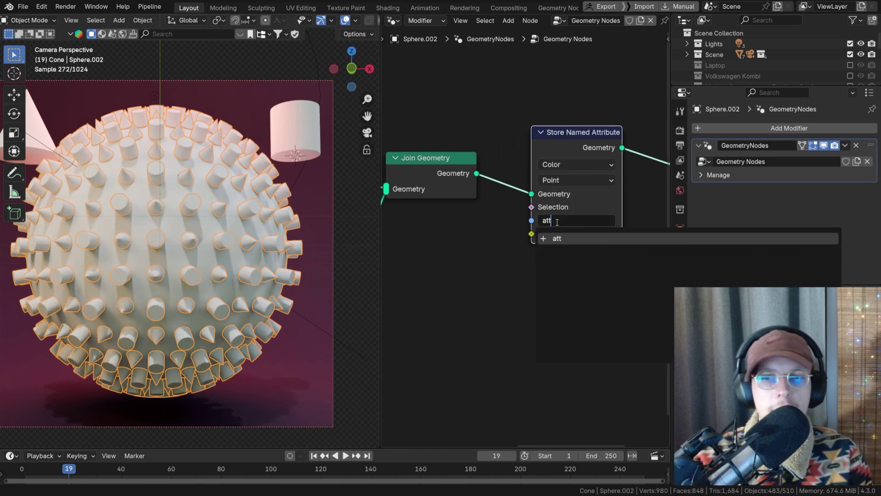
type("color")
key("Return")
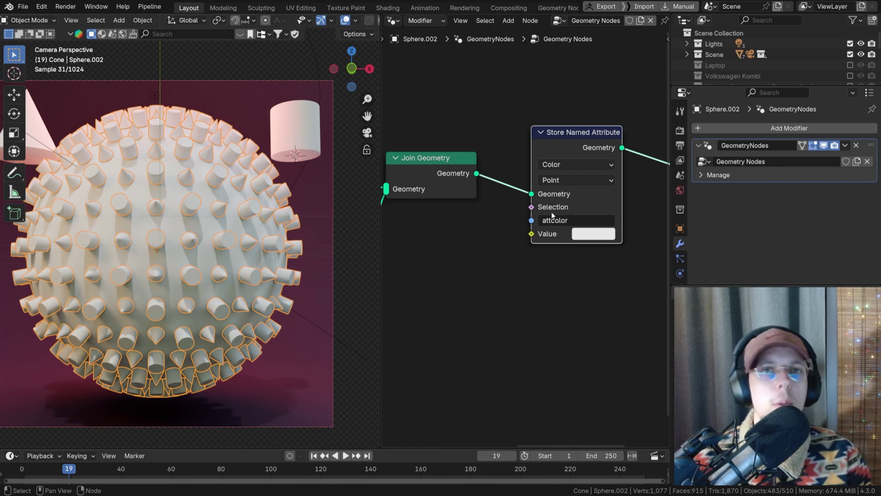
- Expose the stored attribute's Value as a modifier input by feeding it from a new Group Input node
left_click_drag(539, 238, 349, 250)
type("gro")
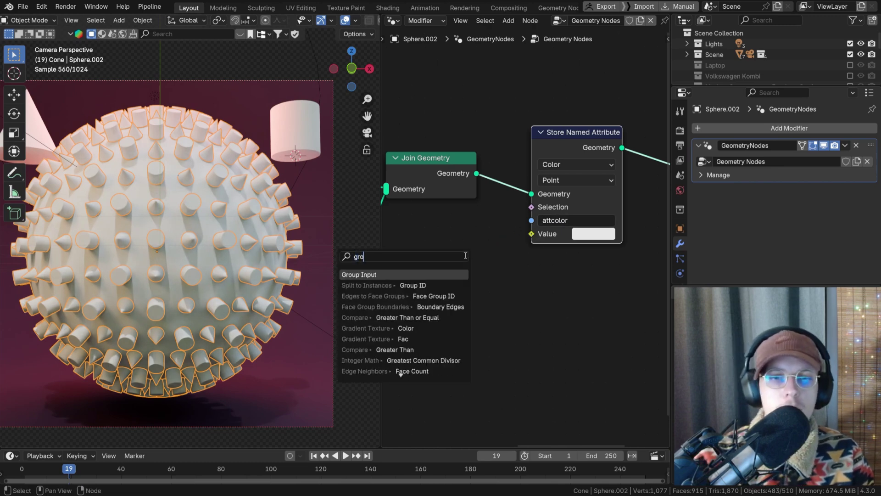
key("Return")
left_click(484, 236)
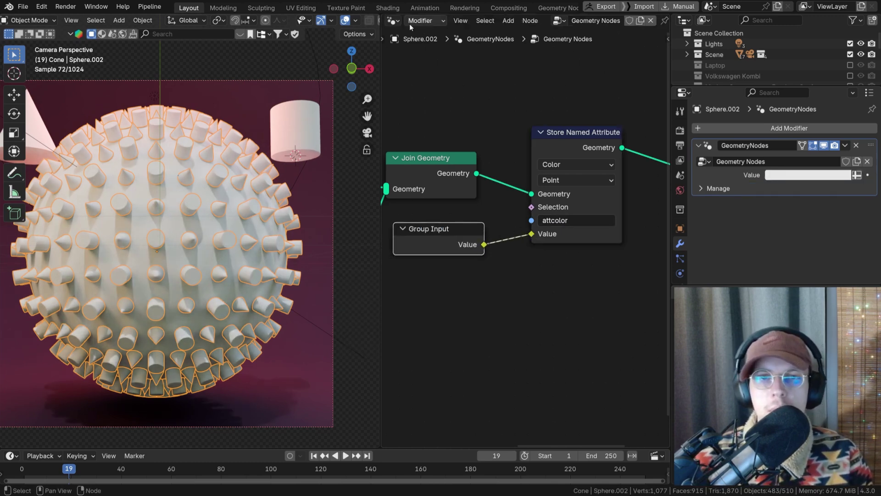
- Select the cone in the Attributes collection and create a new material for it in the Shader Editor
scroll(764, 64, "down", 5)
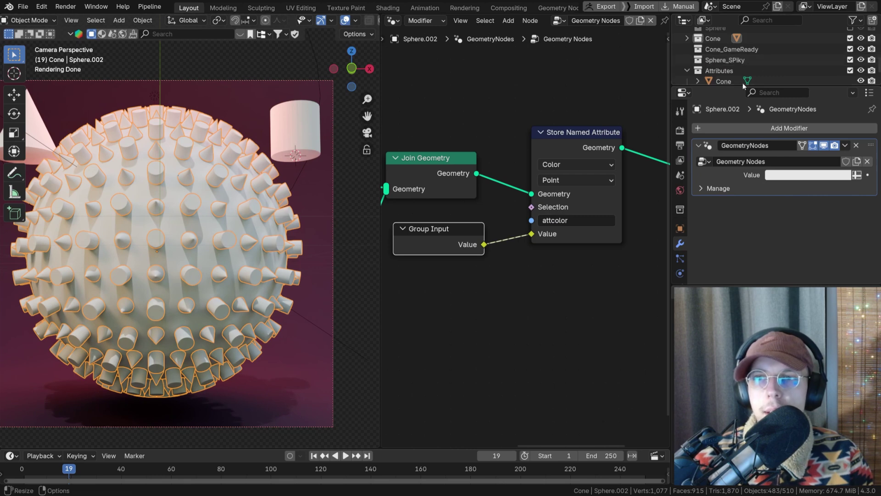
left_click_drag(742, 86, 728, 118)
left_click(728, 97)
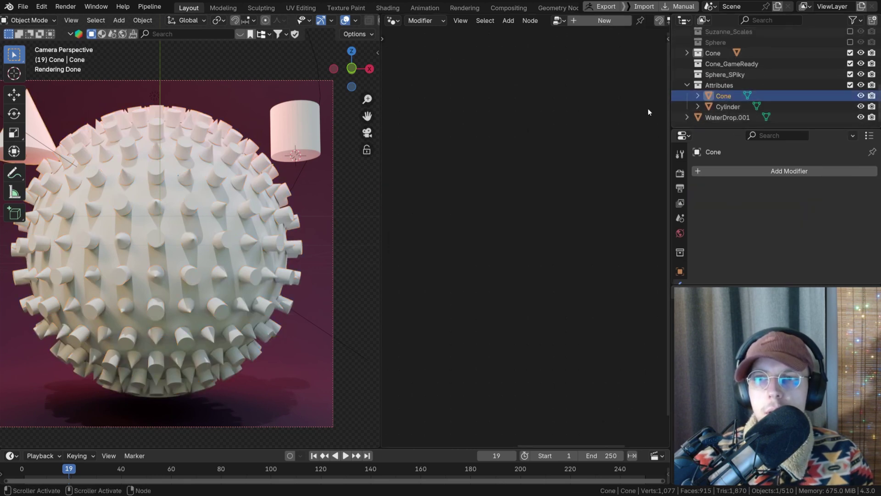
left_click(397, 23)
left_click(407, 108)
left_click(633, 20)
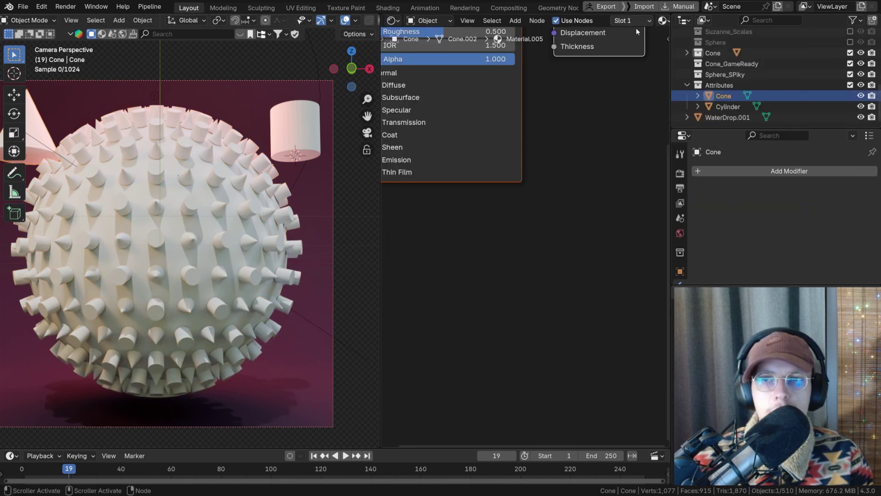
- Add an Attribute node named attcolor to the cone's material and connect its Color to the Principled BSDF's Base Color
key("shift+a")
type("attr")
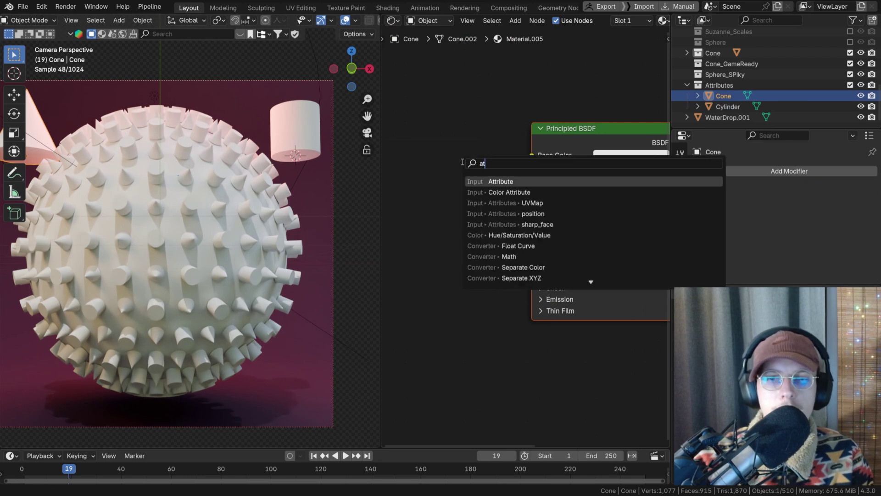
key("Return")
left_click(398, 113)
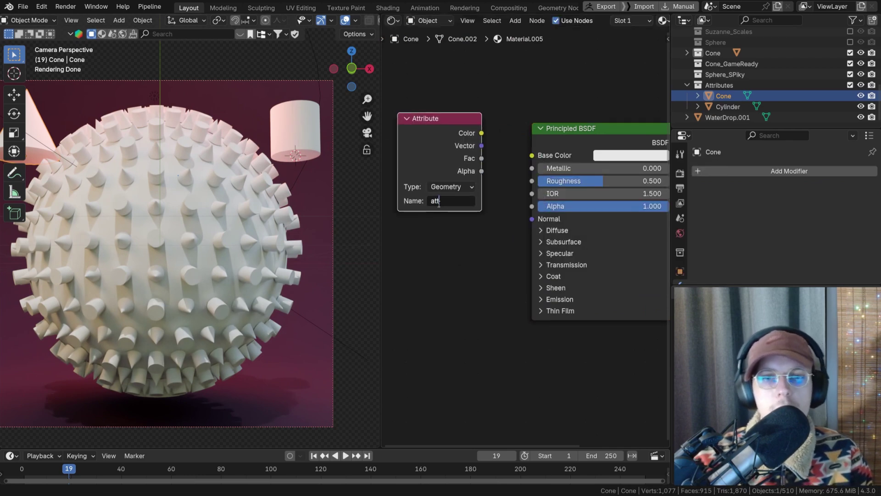
left_click_drag(448, 118, 531, 155)
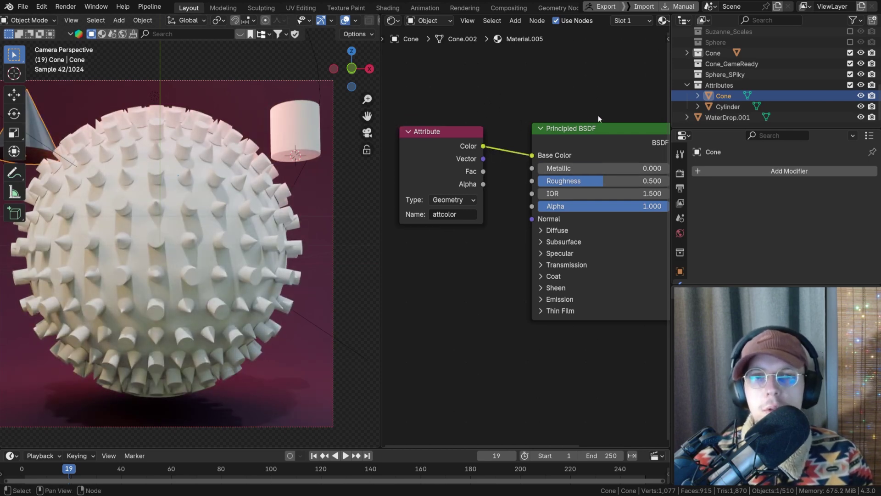
scroll(559, 128, "down", 2)
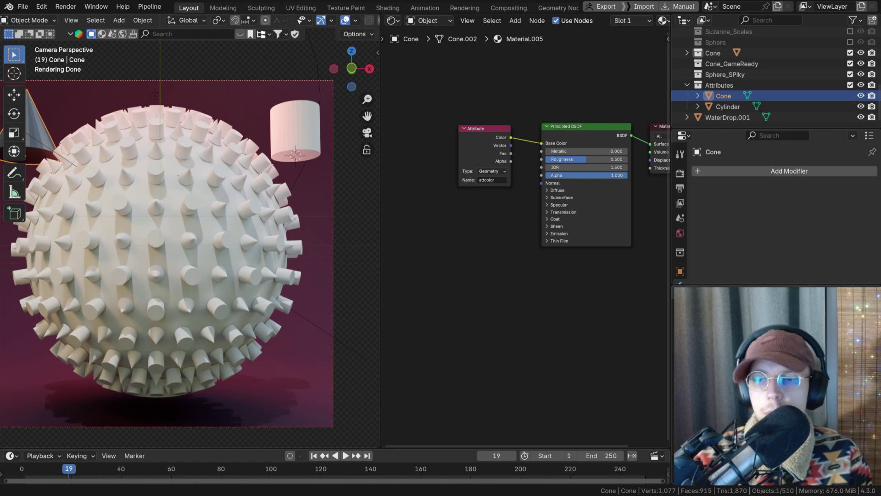
- Name the cone's material attribute and assign it to the cylinder
left_click(728, 106)
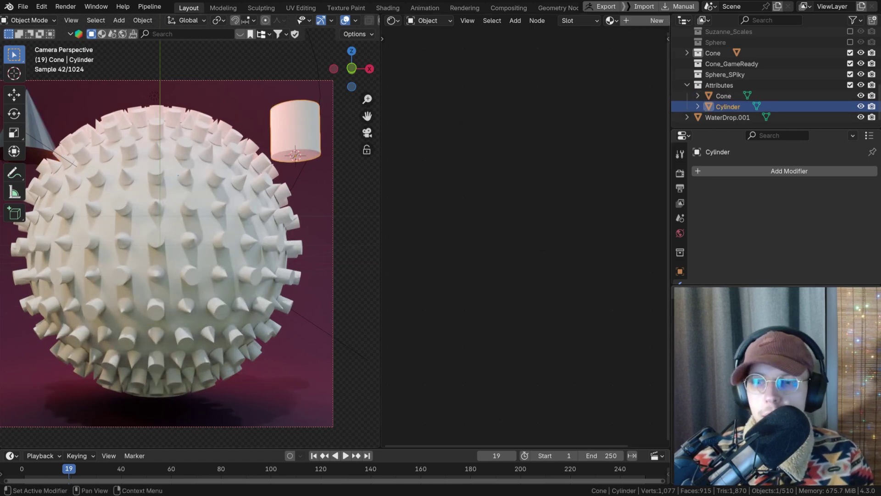
type("matt")
left_click(561, 248)
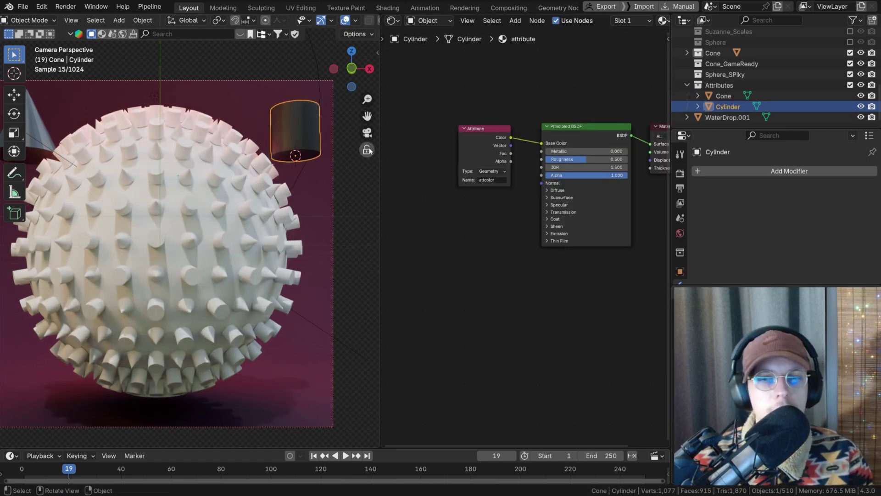
- Return to the sphere's geometry node tree and set its modifier's Value color to magenta
left_click(200, 210)
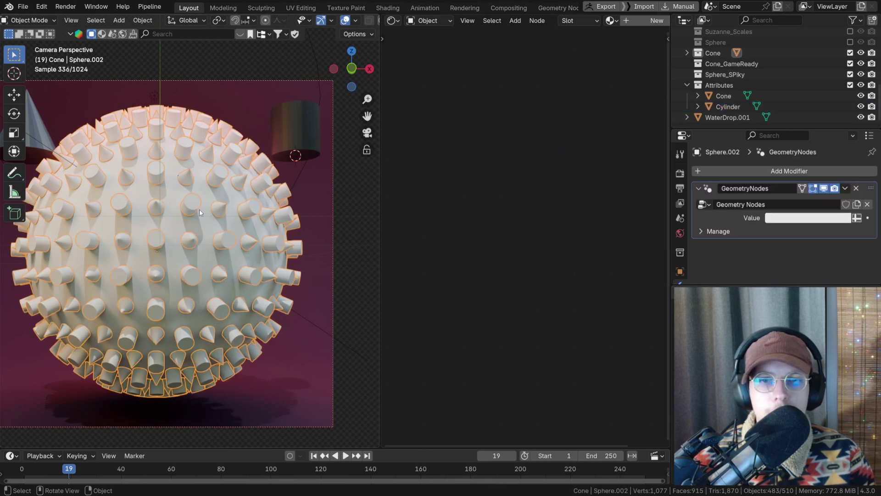
left_click(392, 21)
left_click(416, 104)
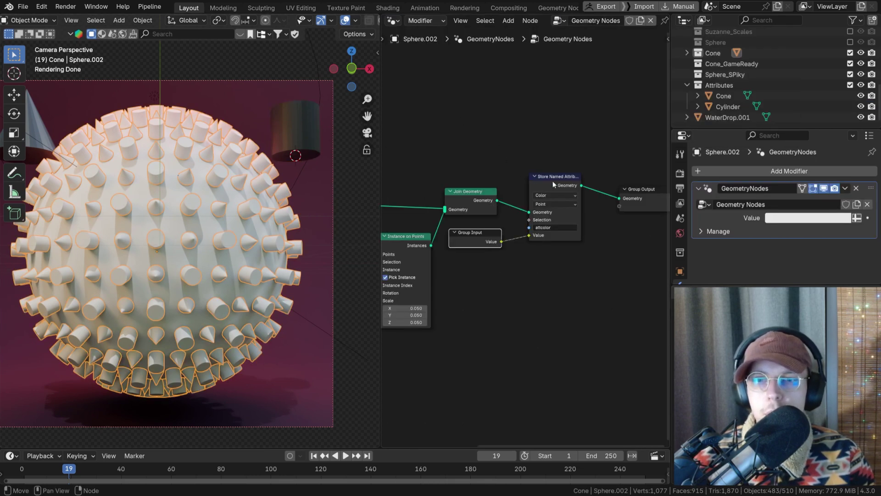
scroll(541, 211, "up", 2)
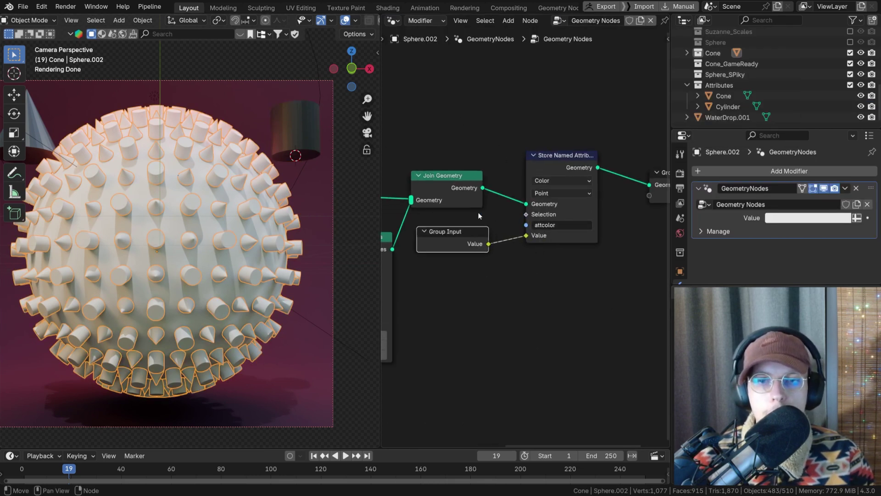
middle_click_drag(480, 203, 504, 196)
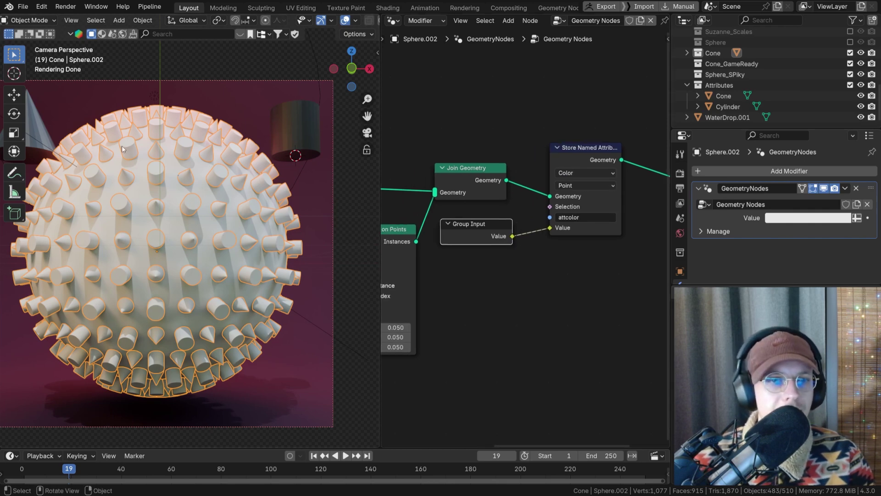
left_click(801, 219)
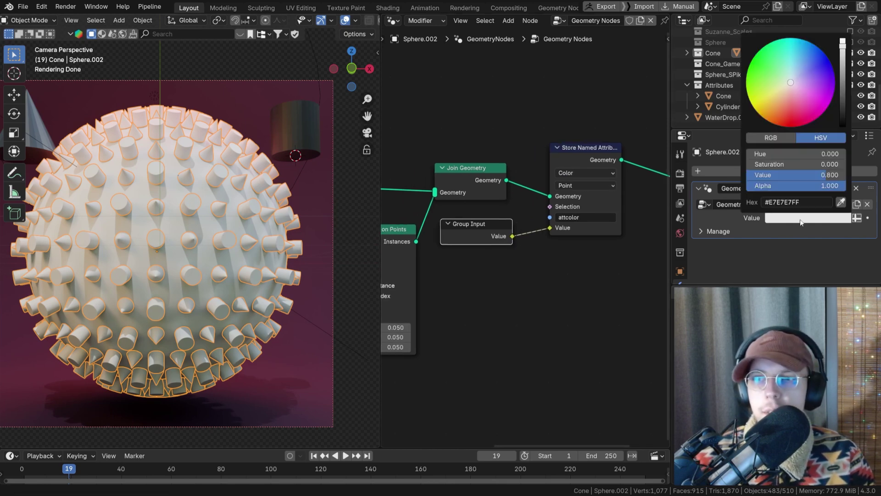
left_click(814, 106)
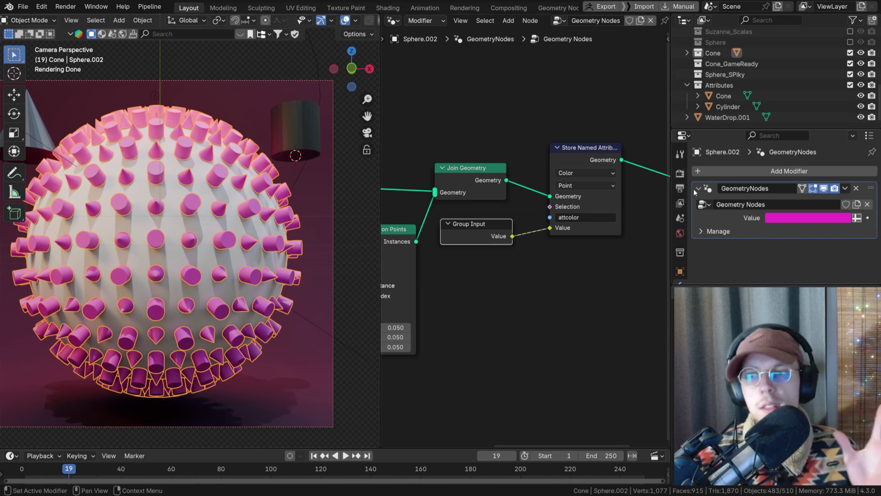
- Widen the 3D viewport and show the Assetify add-on's settings beside the sphere
middle_click_drag(238, 152, 278, 159, "shift")
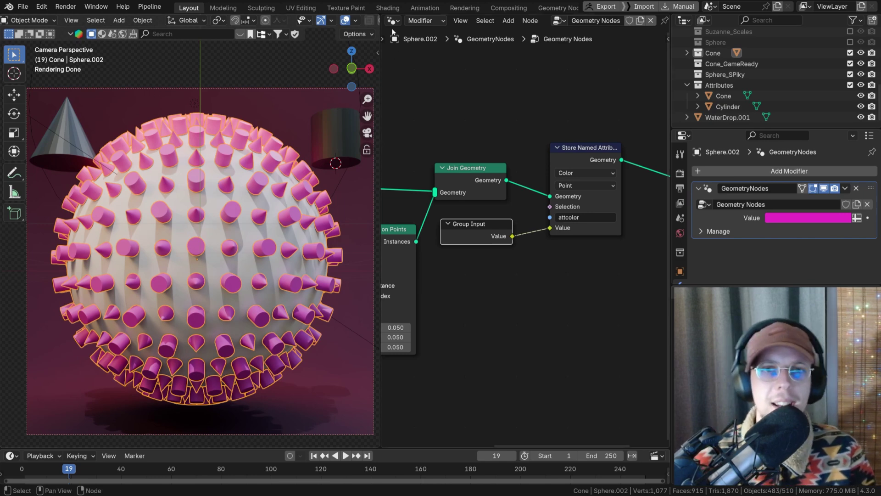
left_click_drag(379, 49, 494, 81)
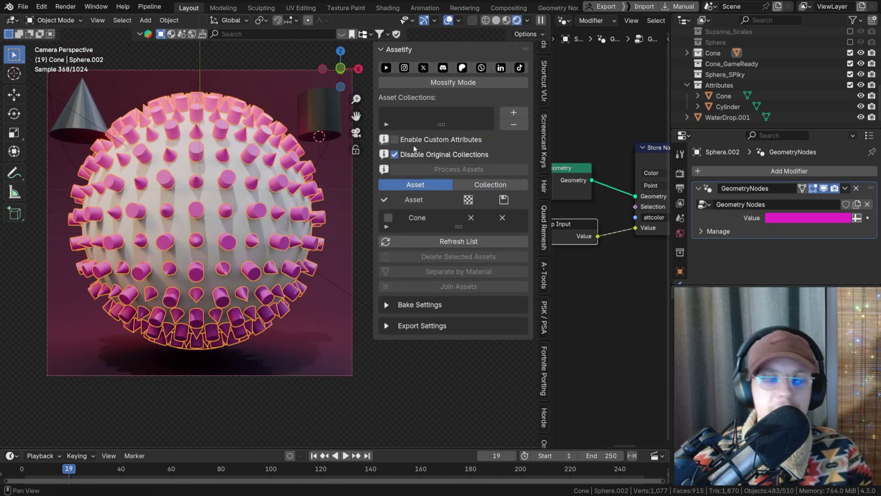
- Give the sphere a new material and set its Base Color to orange
scroll(681, 257, "down", 4)
left_click(681, 273)
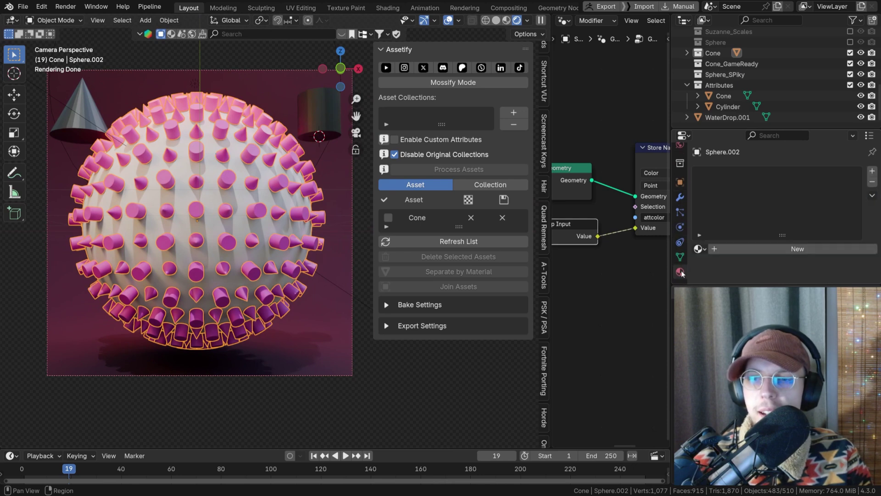
left_click(817, 252)
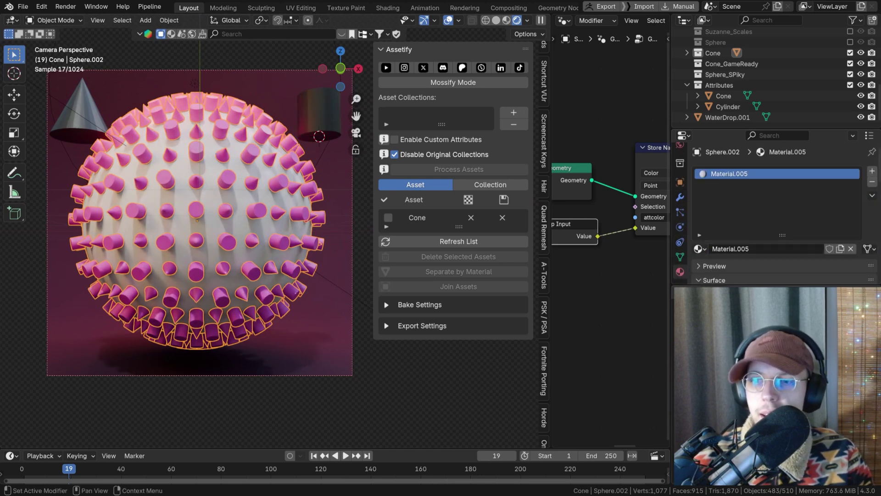
scroll(746, 256, "down", 5)
left_click(801, 206)
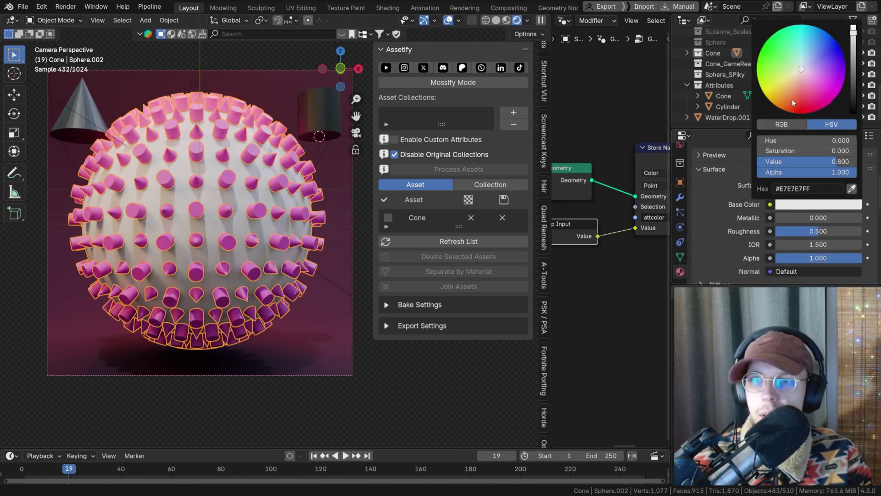
left_click_drag(793, 100, 783, 100)
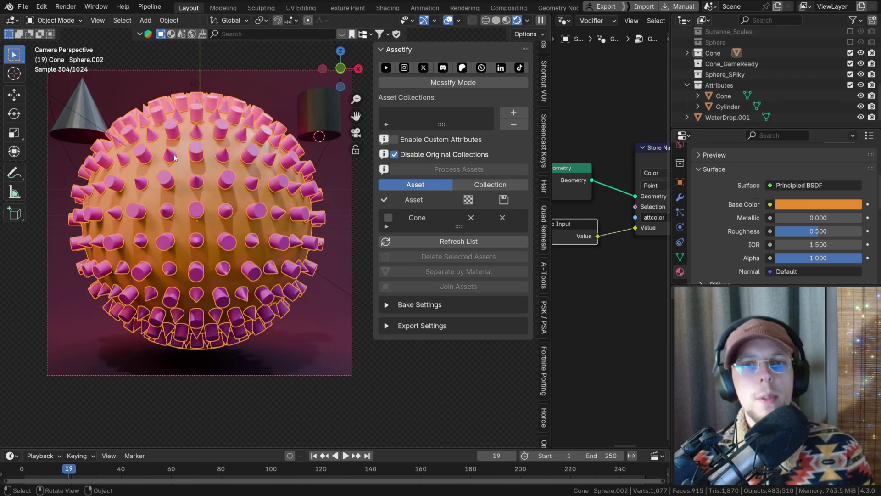
- Add an entry to Assetify's asset collections and assign the Attributes collection to it
scroll(187, 133, "up", 2)
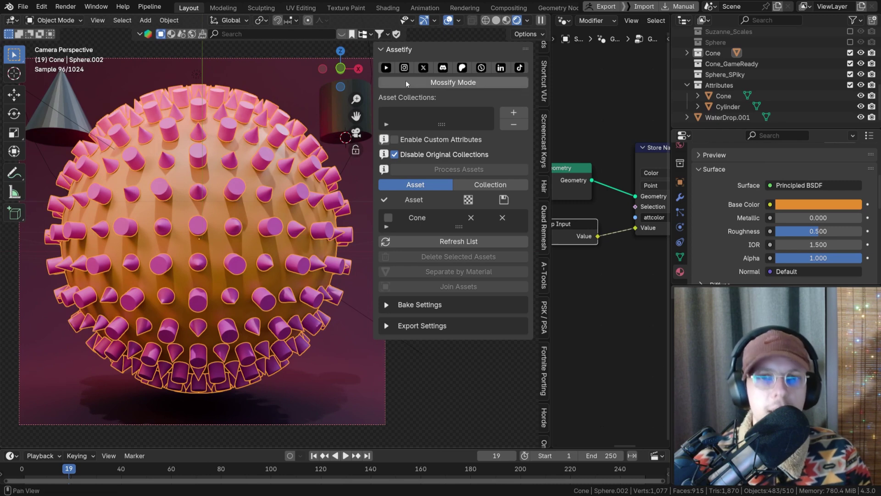
left_click(508, 113)
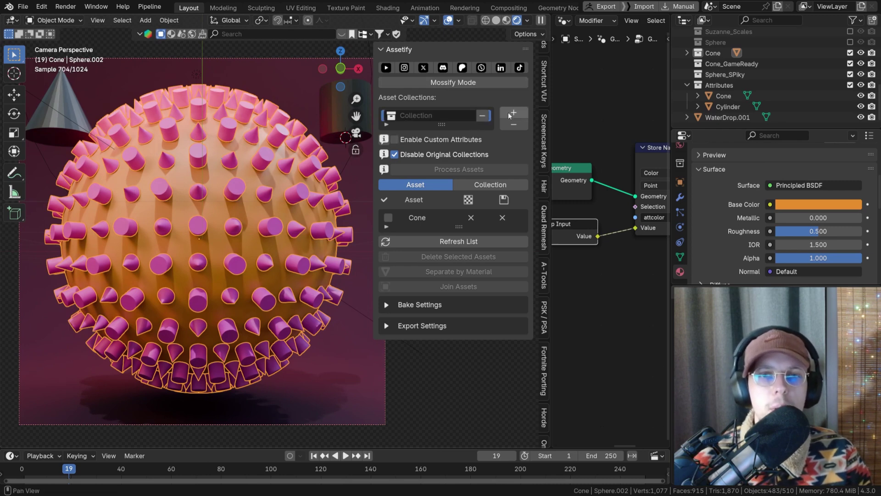
left_click(440, 115)
type("att")
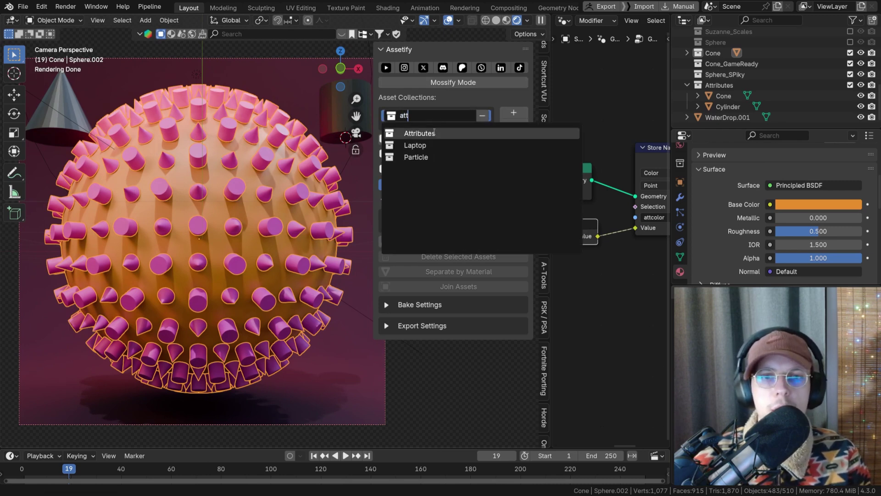
left_click(433, 133)
- Enable custom attributes in Assetify and pick the spiky sphere, Sphere.002, as the emitter
left_click(395, 139)
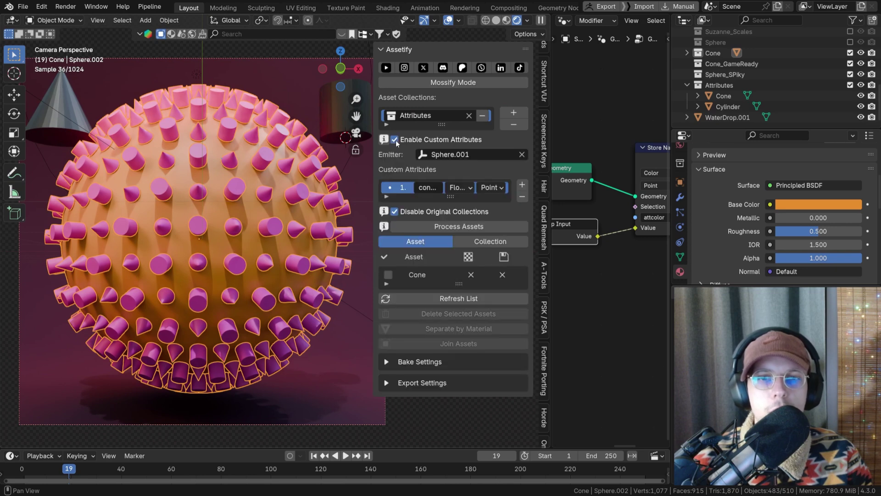
left_click(522, 156)
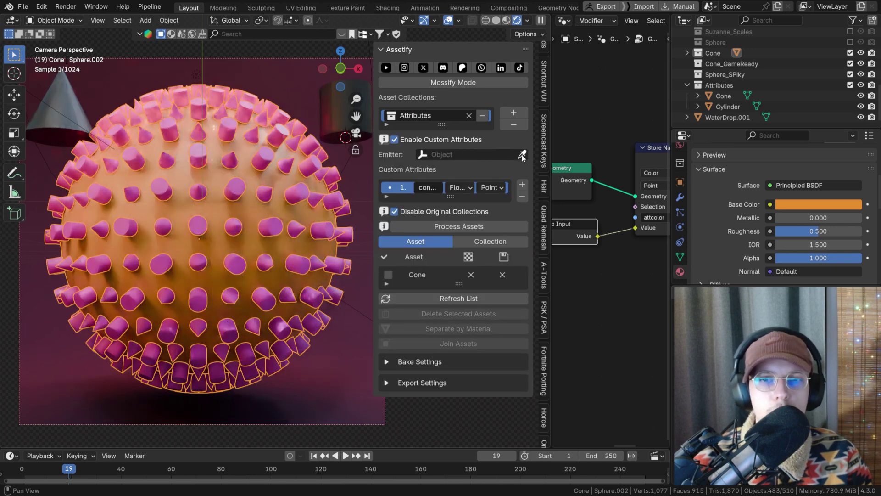
left_click(522, 156)
left_click(217, 179)
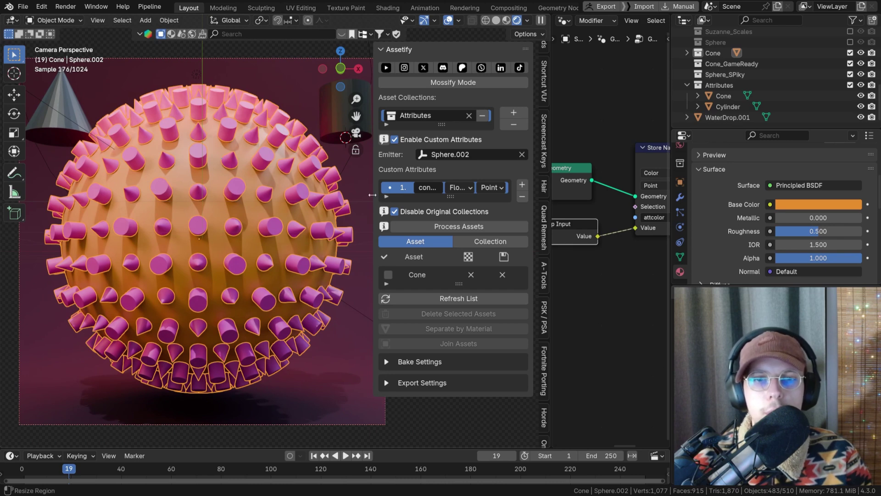
- Rename Assetify's custom attribute to attcolor, matching the name in the Store Named Attribute node
left_click_drag(375, 196, 351, 196)
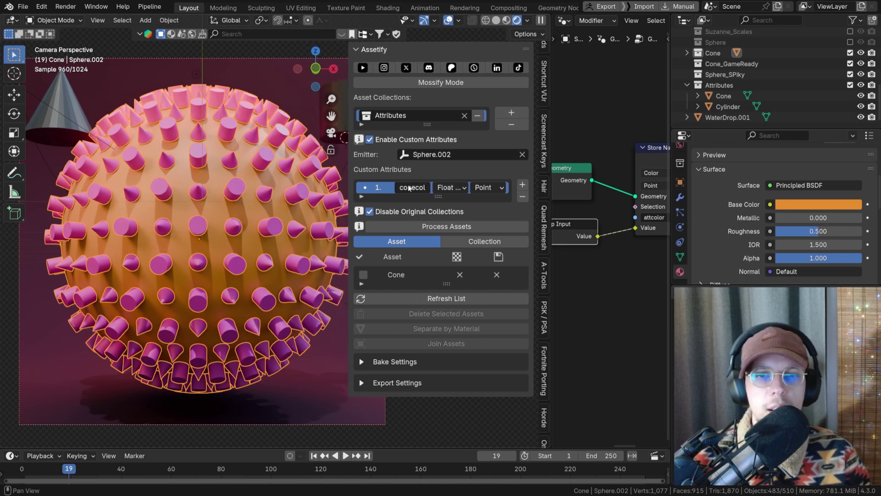
middle_click_drag(657, 203, 631, 197)
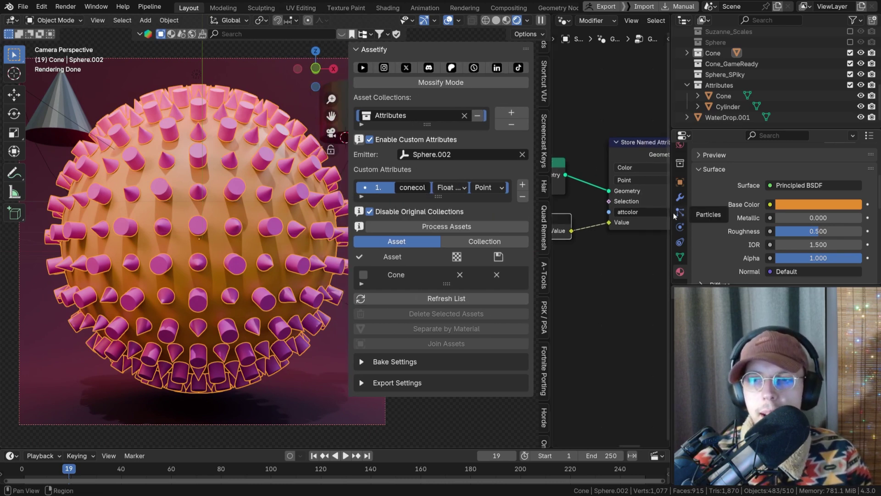
left_click_drag(551, 227, 430, 227)
scroll(474, 216, "up", 2)
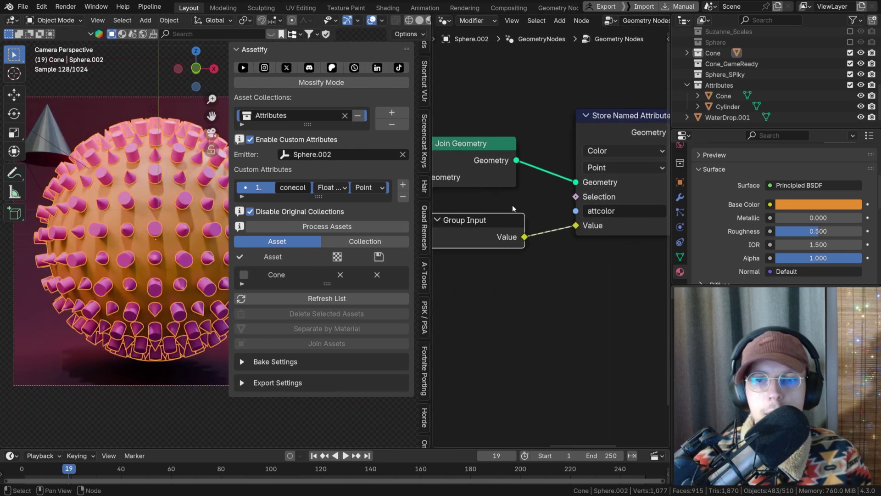
left_click(293, 187)
type("attcolor")
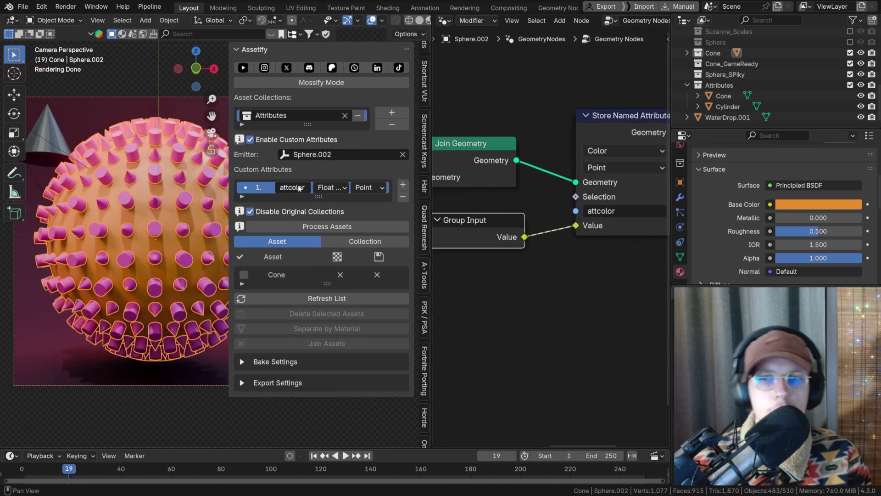
key("Return")
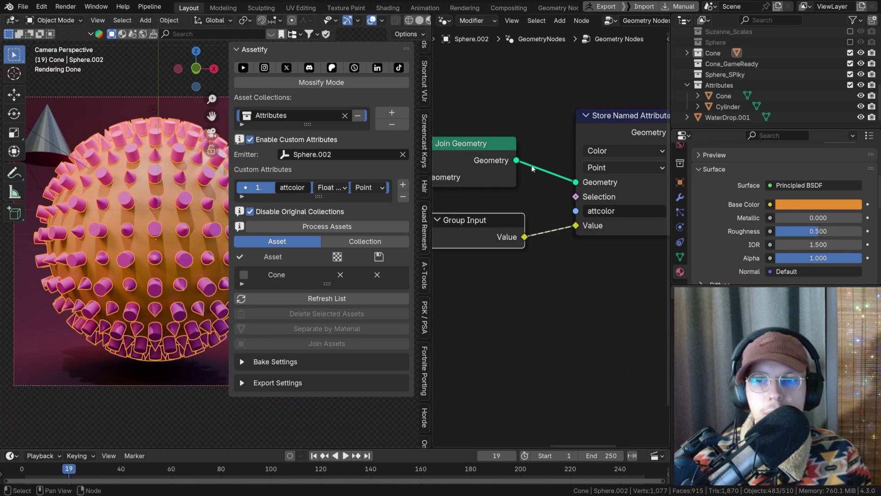
- Set the attcolor custom attribute's type to Float Color, matching the Store Named Attribute node
scroll(601, 161, "right", 2)
left_click(600, 157)
left_click(334, 188)
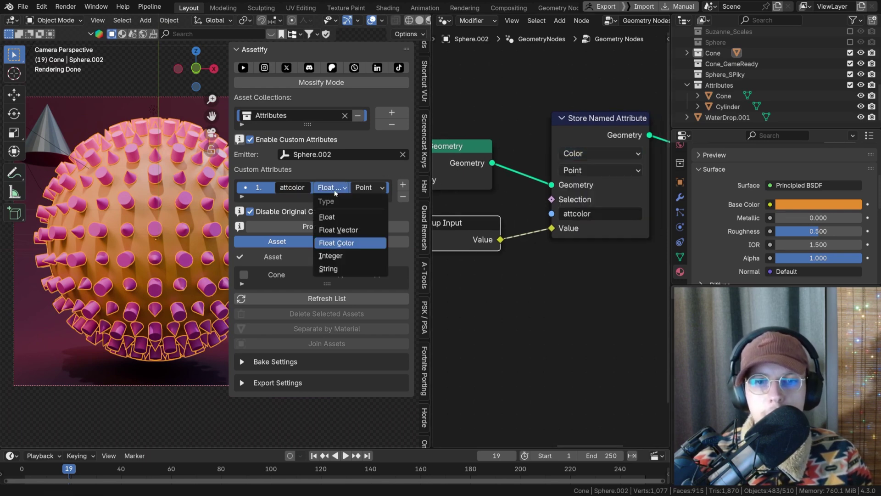
left_click(348, 241)
scroll(584, 198, "up", 1)
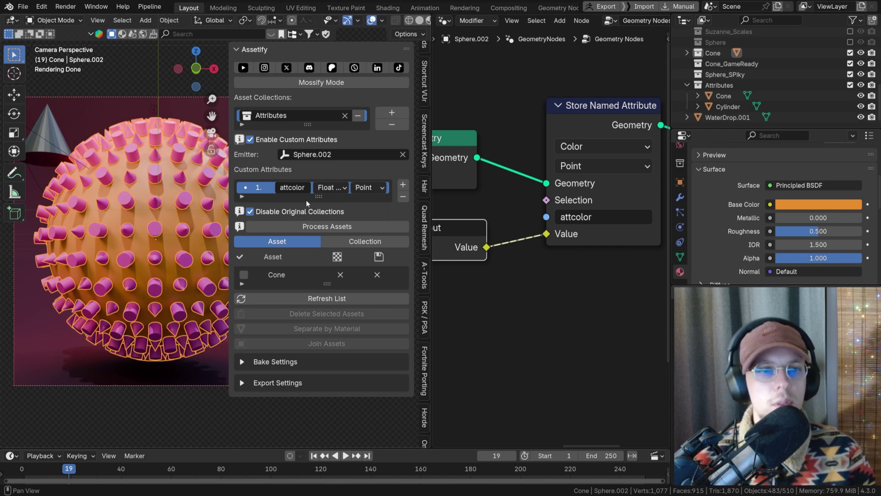
- Process the Attributes collection into game assets, saving the file before proceeding
scroll(96, 159, "up", 2)
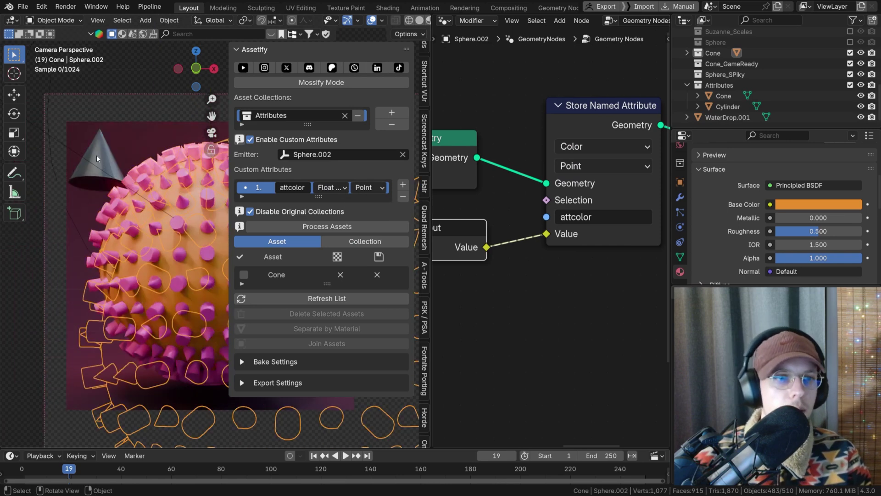
scroll(96, 159, "up", 2)
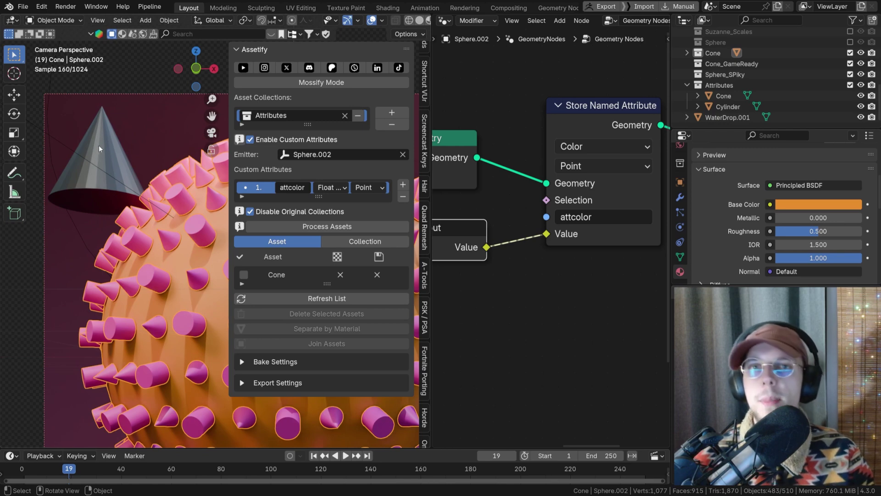
scroll(100, 133, "up", 2)
scroll(111, 138, "down", 2)
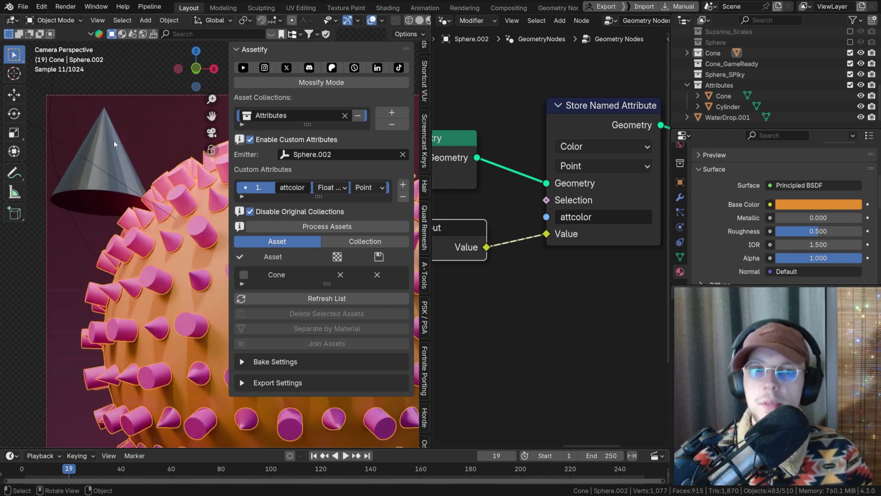
left_click(327, 226)
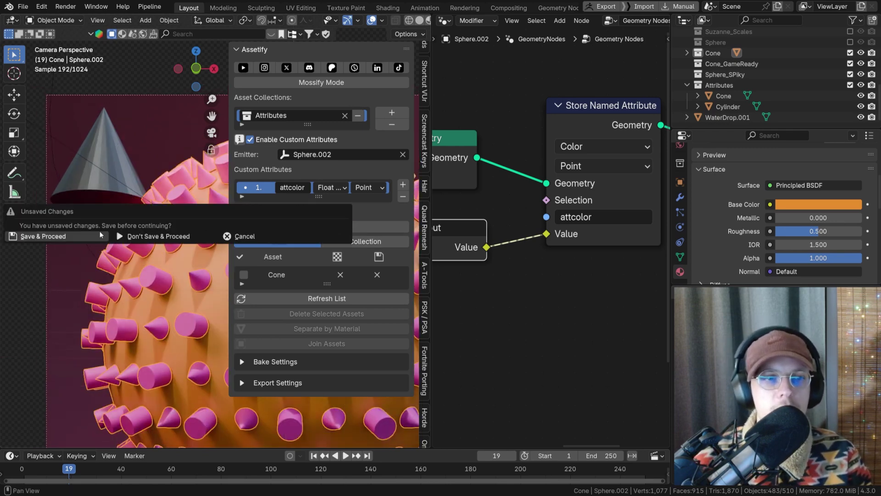
left_click(79, 236)
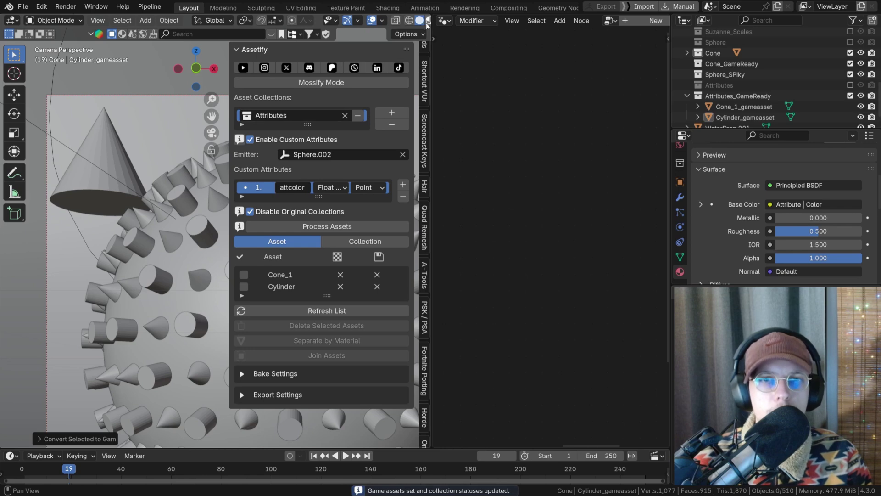
- Switch the viewport to rendered shading and select the processed cone game asset
scroll(388, 23, "right", 2)
left_click(411, 21)
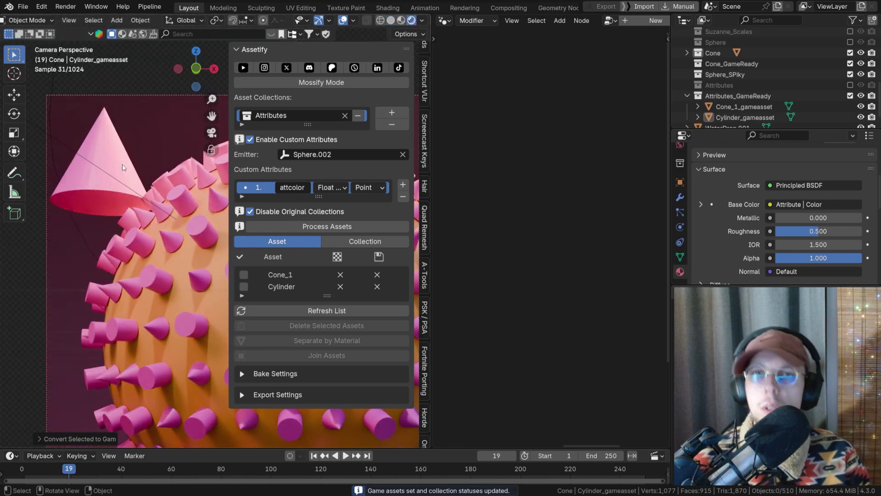
left_click(123, 168)
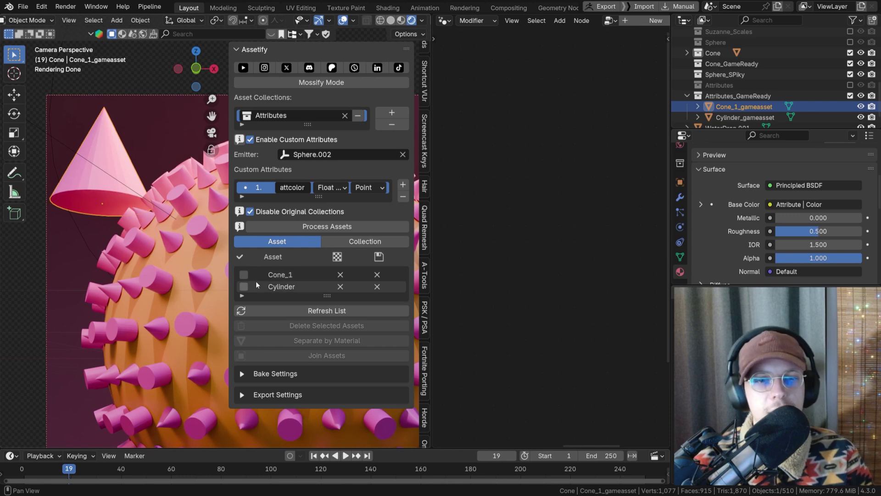
- Delete the Cone collection from Assetify's list of processed collections
left_click(339, 244)
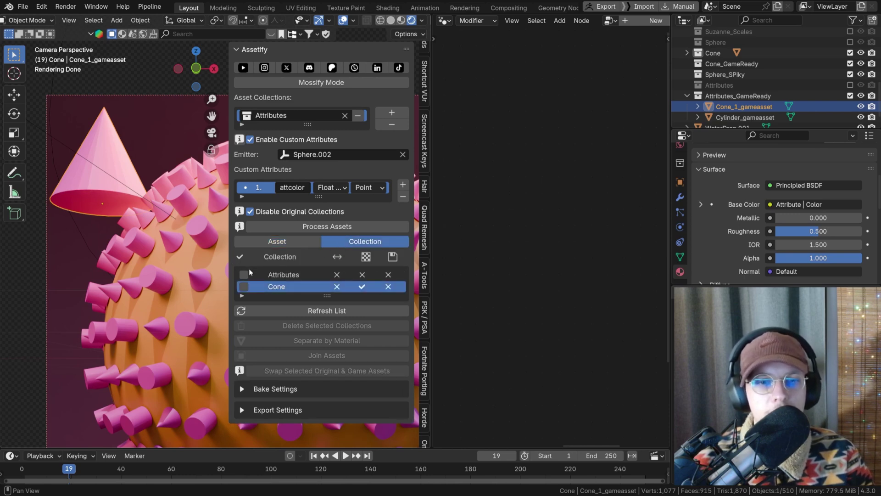
left_click(243, 275)
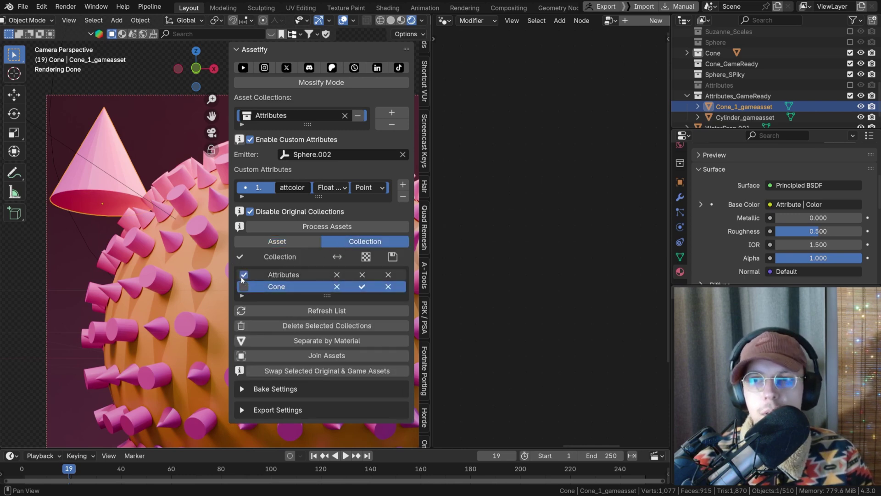
left_click(243, 286)
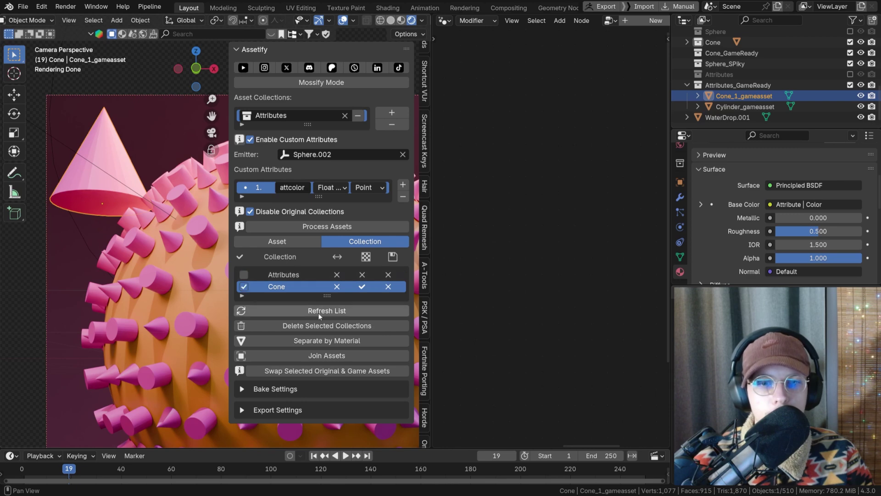
left_click(313, 323)
- Select the processed Attributes collection, set the bake's target platform to Unreal Engine 5 and bake the assets
left_click(241, 274)
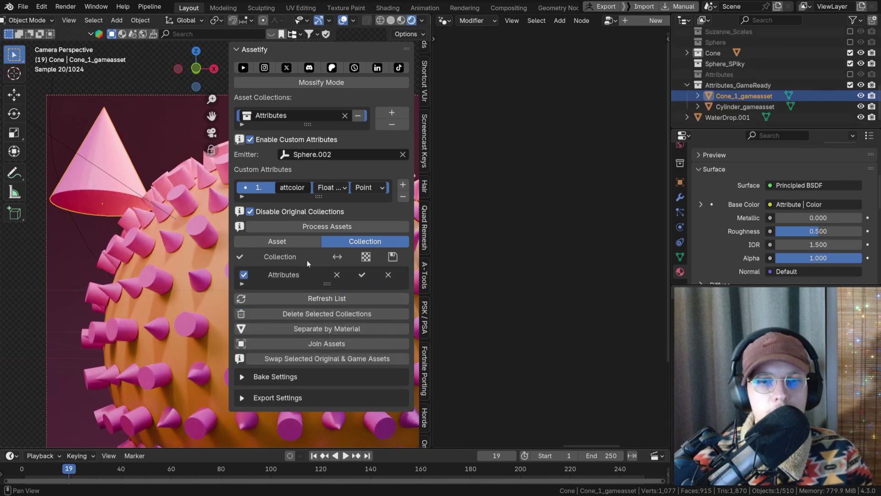
left_click(242, 376)
scroll(335, 364, "down", 5)
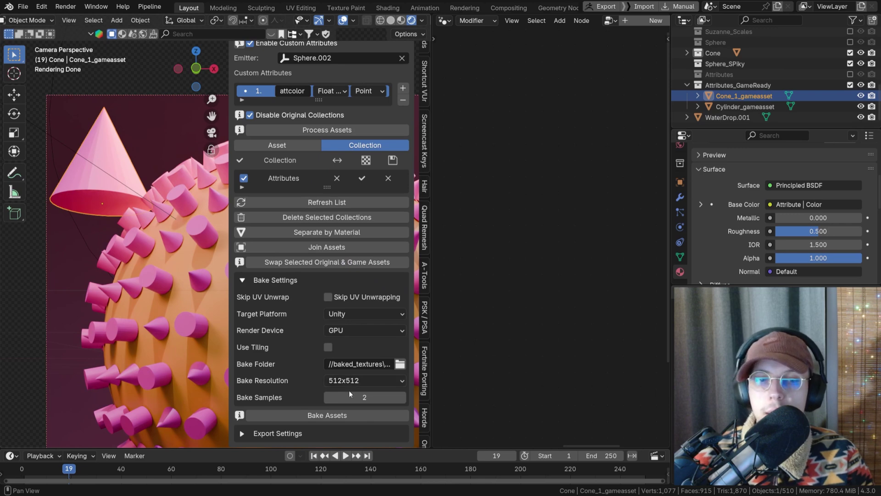
left_click(351, 315)
left_click(348, 322)
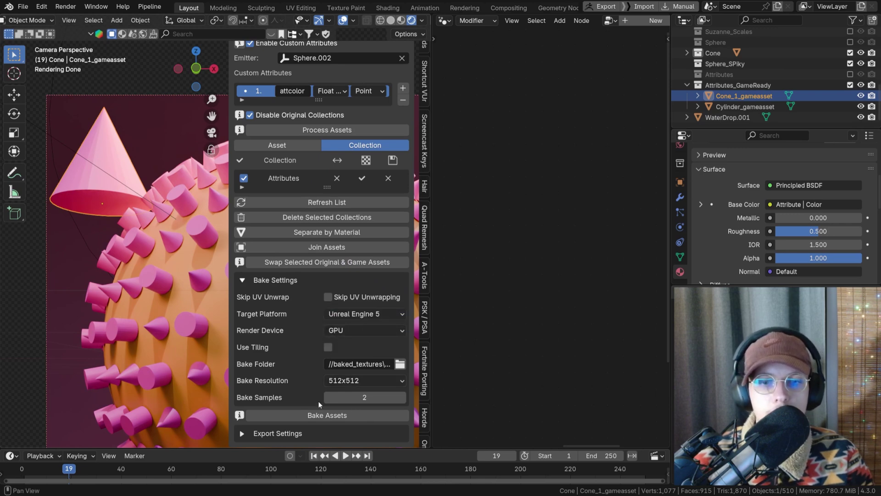
left_click(317, 415)
left_click(301, 414)
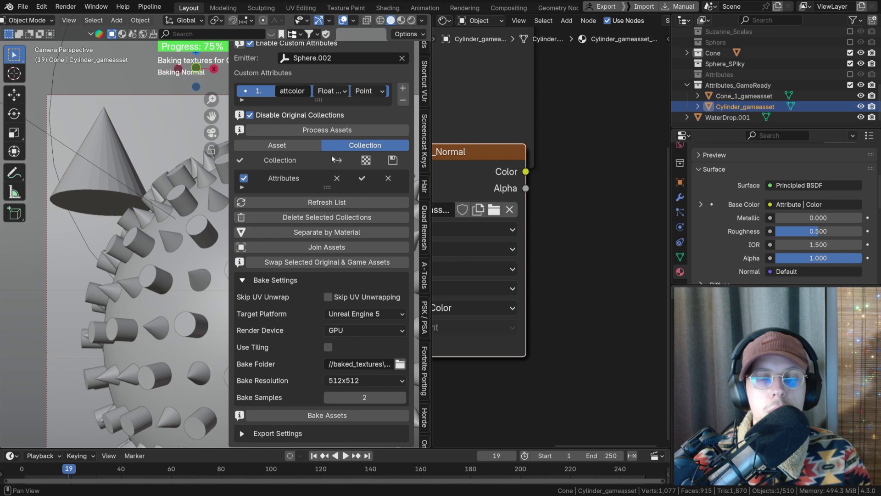
- Restore rendered shading and swap the Attributes collection's baked game assets with the originals
left_click(413, 21)
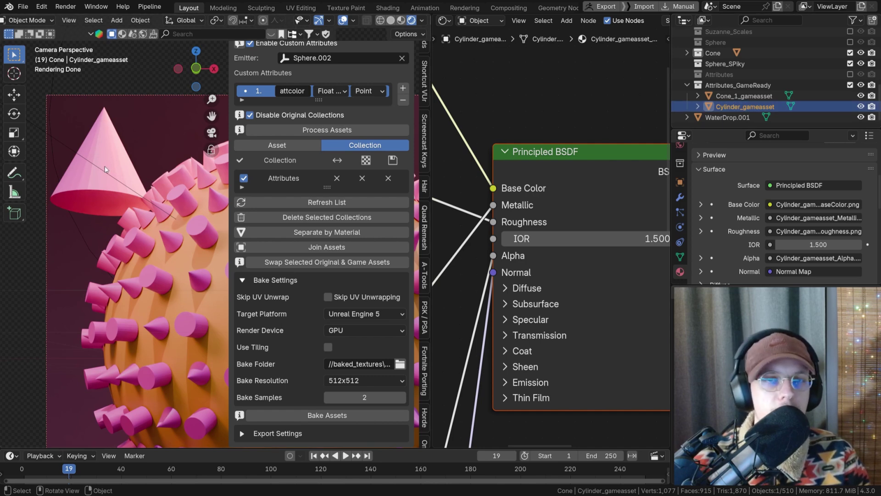
left_click(300, 263)
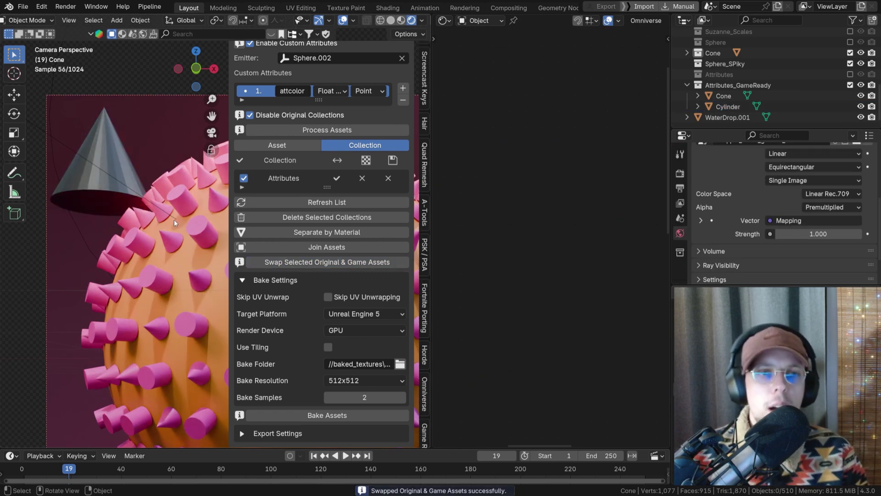
scroll(91, 185, "down", 5)
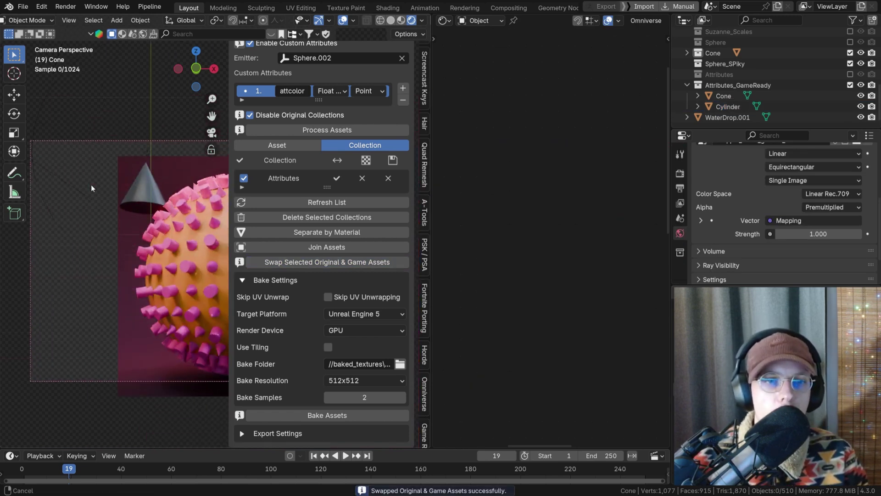
scroll(300, 182, "up", 4)
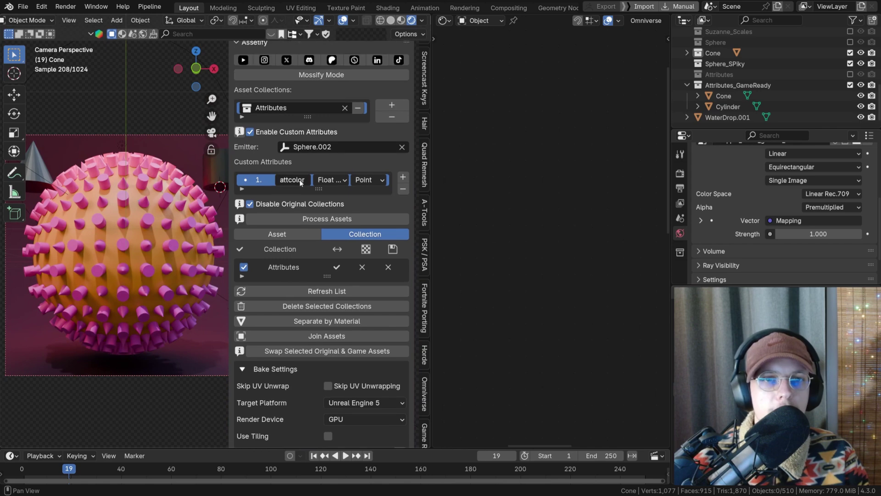
- Disable custom attributes and clear the Attributes collection from the asset collections slot
left_click(249, 132)
left_click(344, 116)
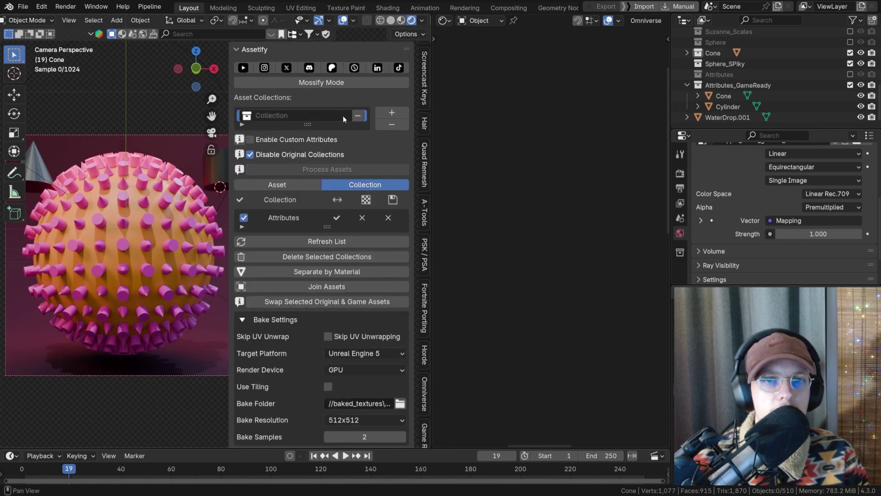
left_click(303, 119)
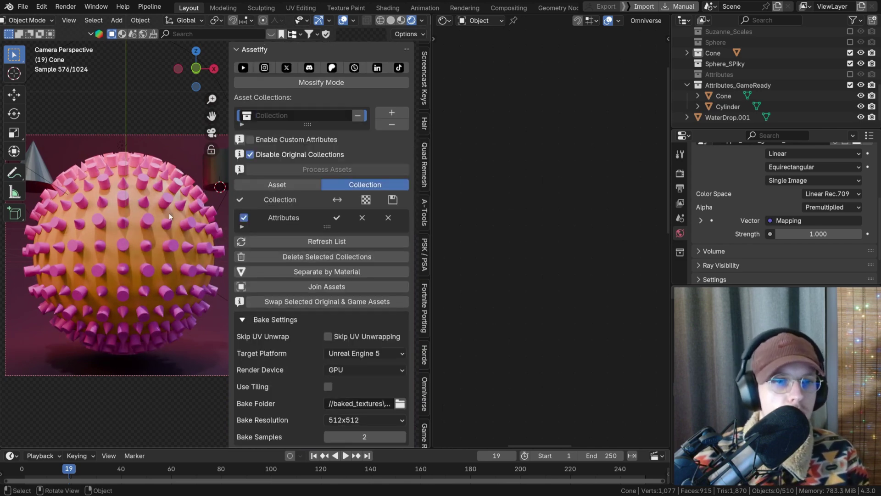
- Move the spiked sphere, Sphere.002, to a new collection named Attribute_Emitter
left_click(160, 214)
key("m")
left_click(159, 214)
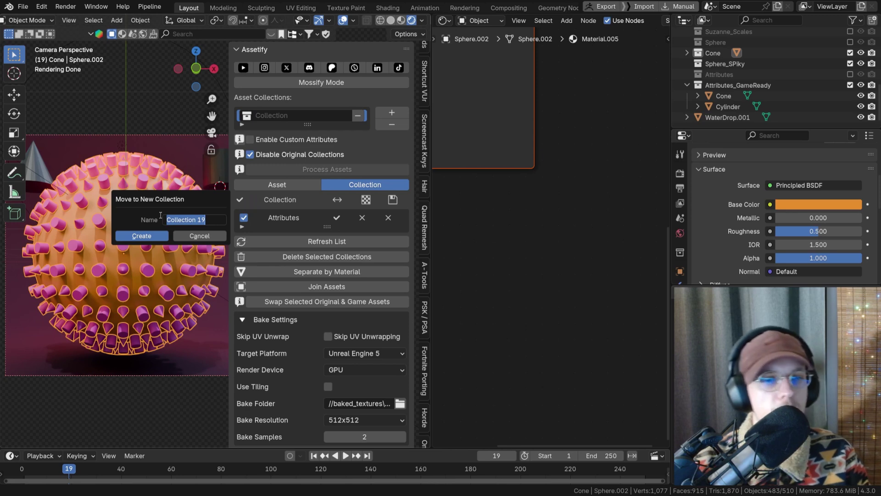
type("Attr")
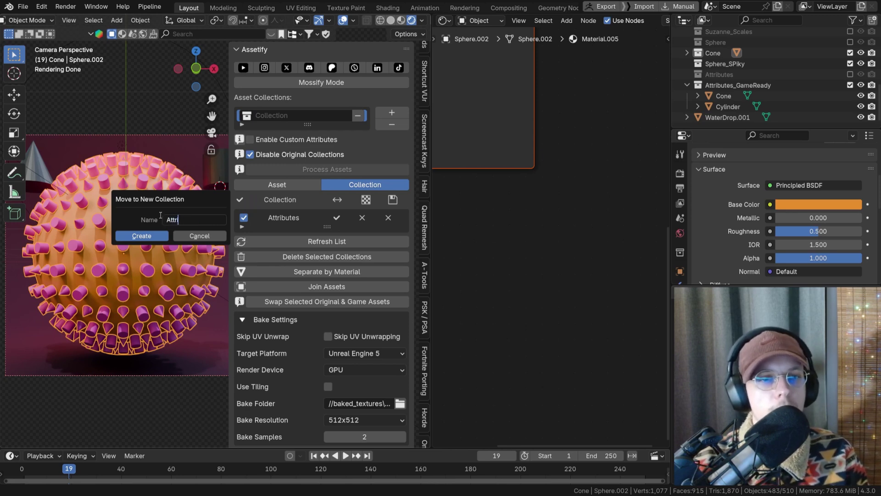
type("ibute_Emitter")
key("Return")
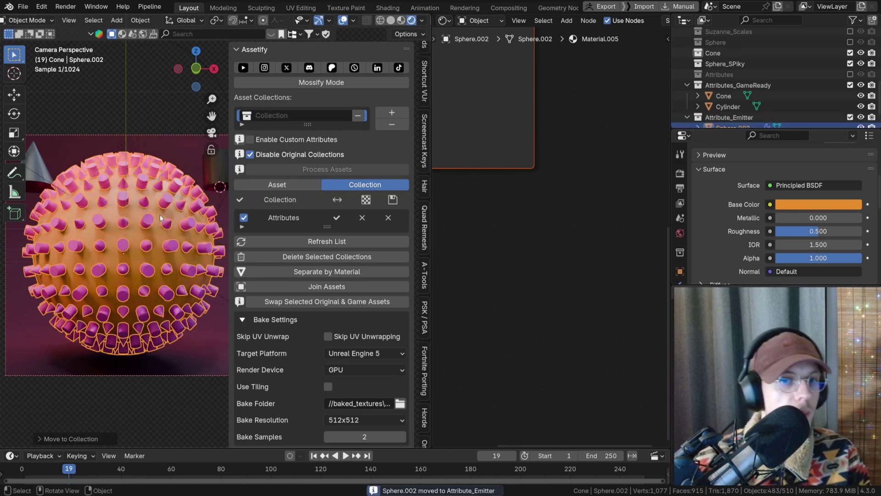
- Assign the Attribute_Emitter collection as the asset collection and process its assets
left_click(291, 112)
type("att")
left_click(301, 139)
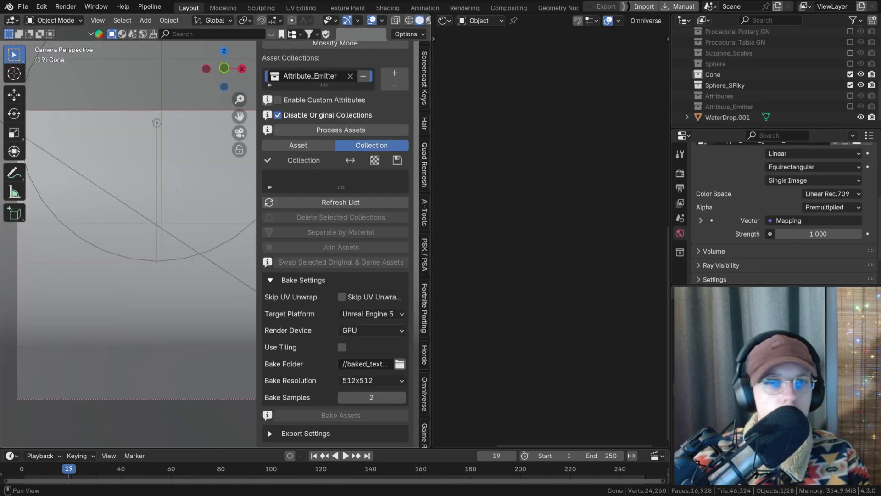
left_click(319, 130)
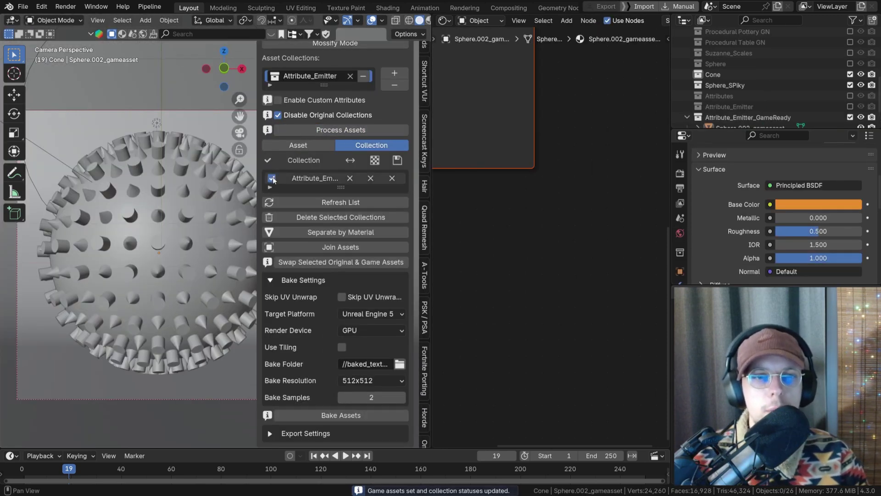
- Separate the processed Attribute_Emitter collection by material and list its individual assets
left_click(334, 233)
left_click(308, 147)
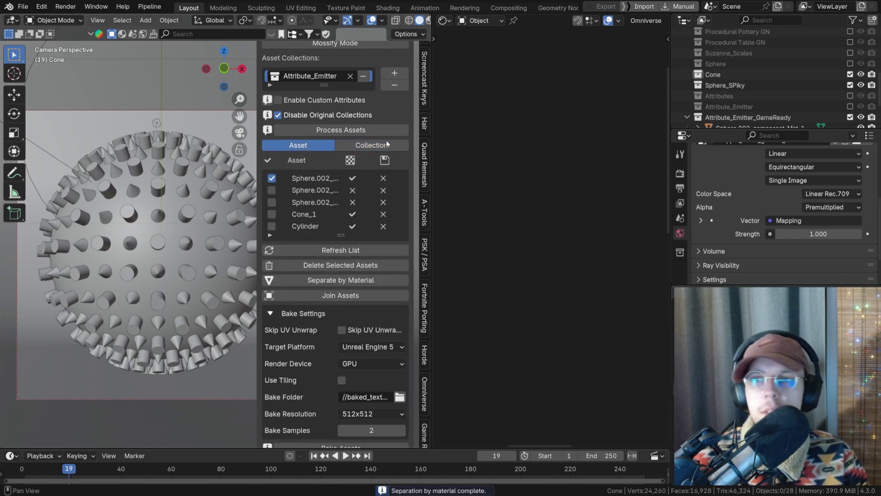
- Select Sphere.002_gameasset_Mat_1 and bake the checked sphere asset for Unreal Engine 5
scroll(770, 91, "down", 4)
left_click(784, 85)
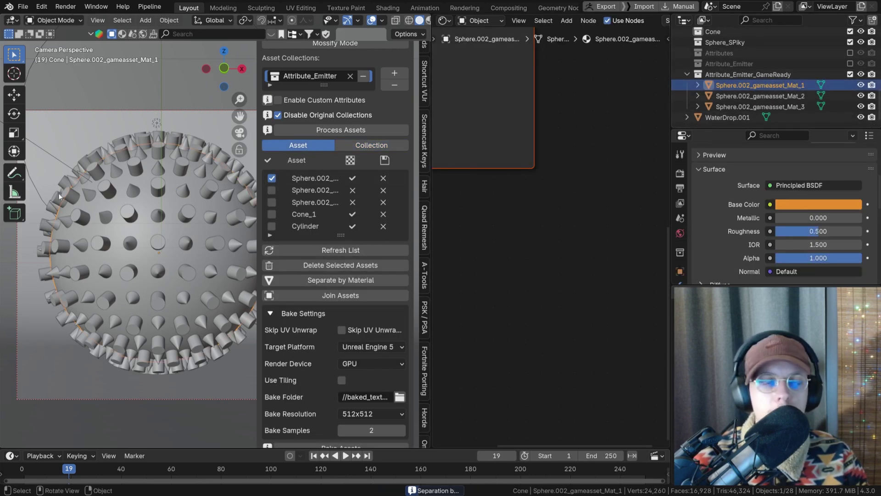
key("g")
key("Escape")
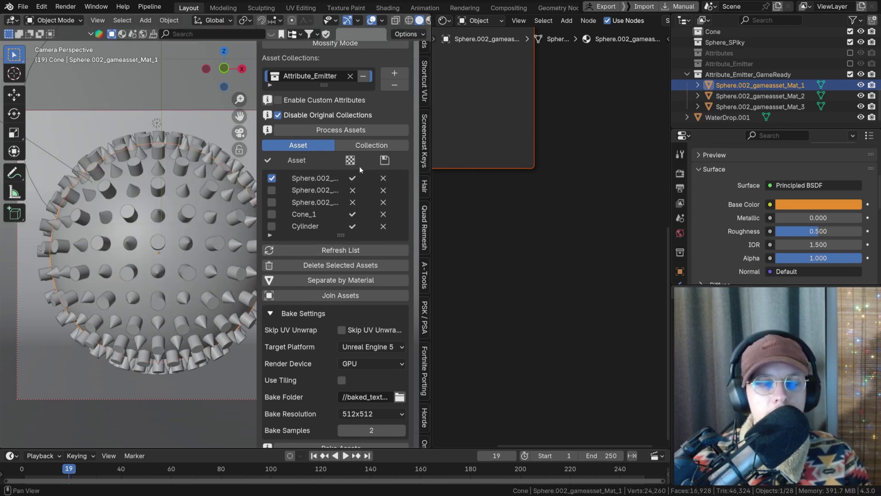
scroll(363, 409, "down", 2)
left_click(363, 414)
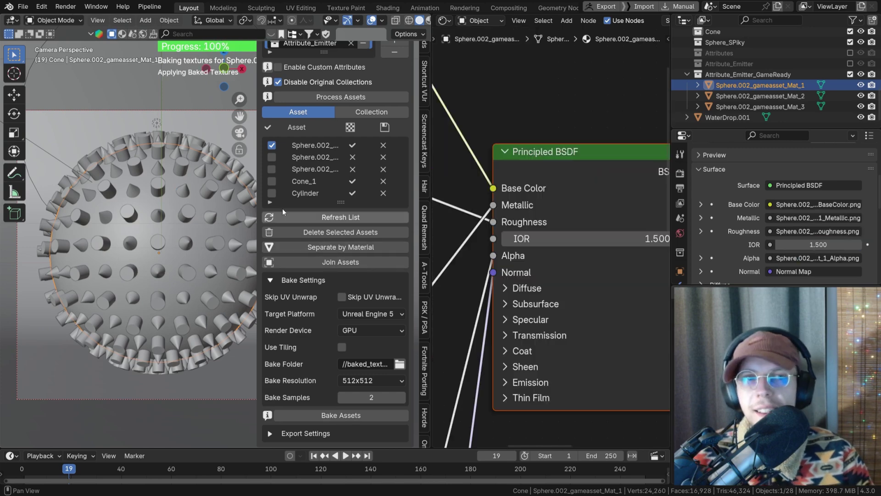
- Join the Attribute_Emitter collection's assets into an object named Attributes_joined and switch the viewport to rendered shading
left_click(368, 112)
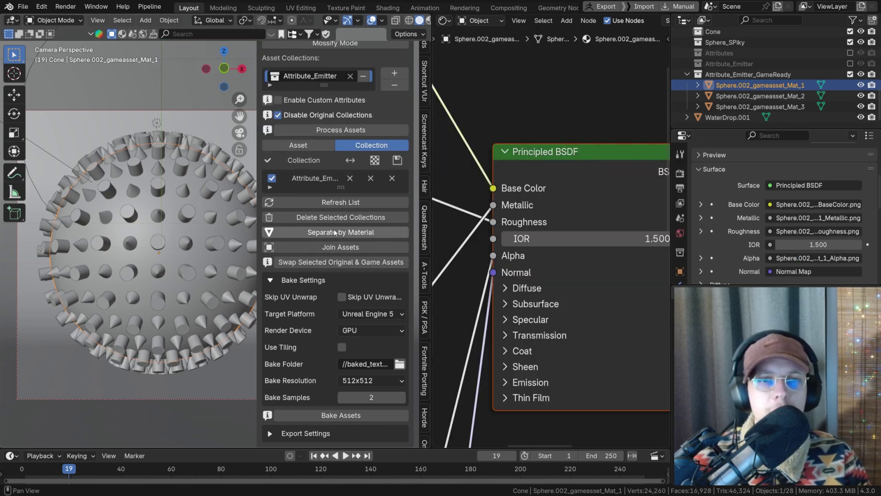
left_click(337, 247)
type("A")
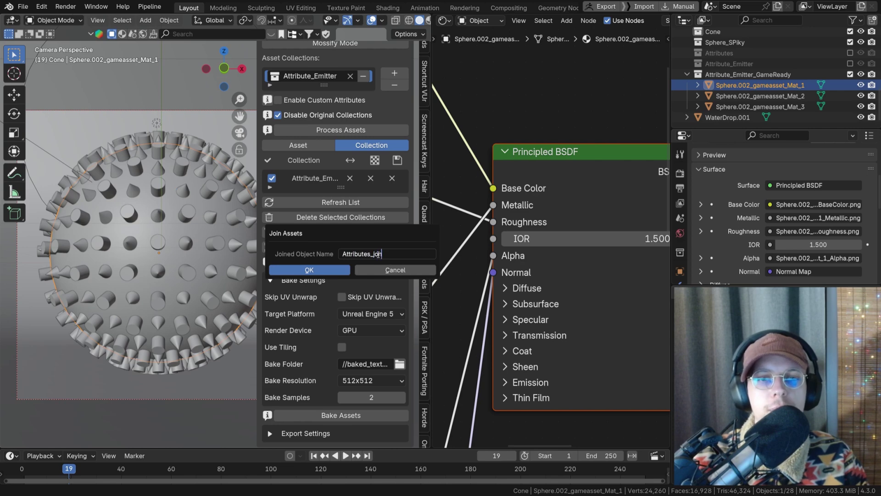
type("ttributes_joined")
left_click(324, 269)
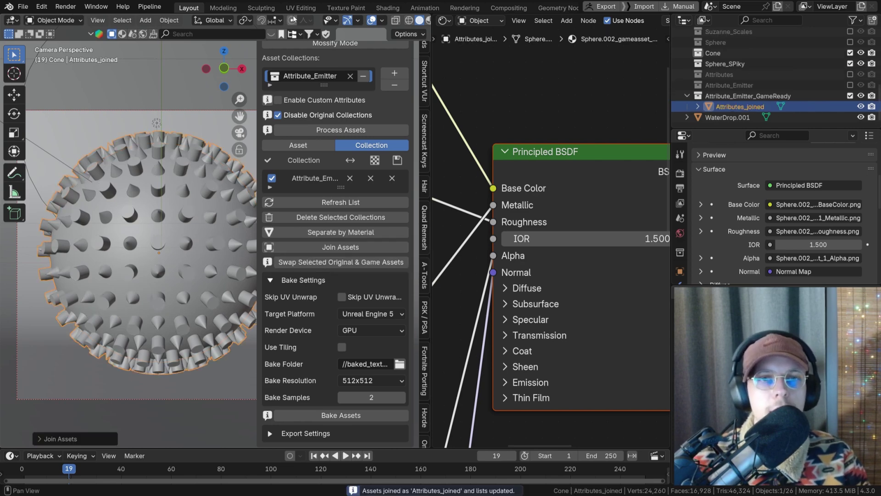
scroll(218, 20, "right", 2)
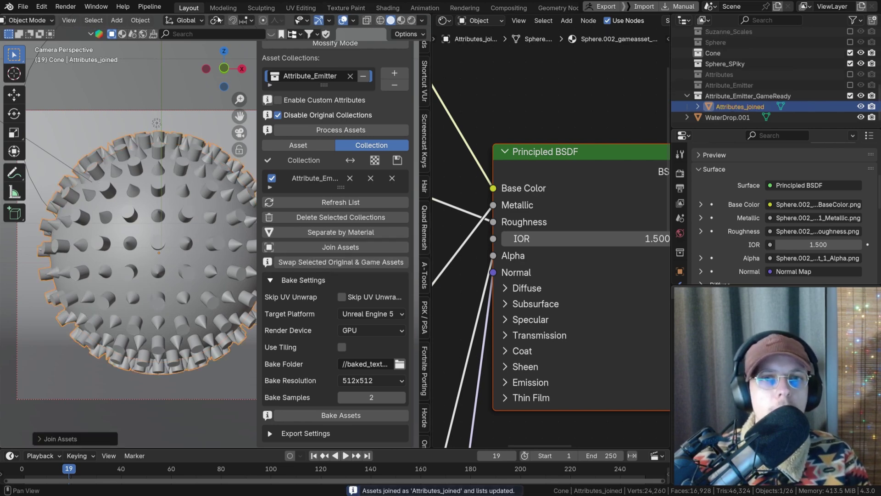
left_click(411, 21)
- Export the selected Attribute_Emitter collection as FBX and import the exported FBX back into the scene
left_click(278, 433)
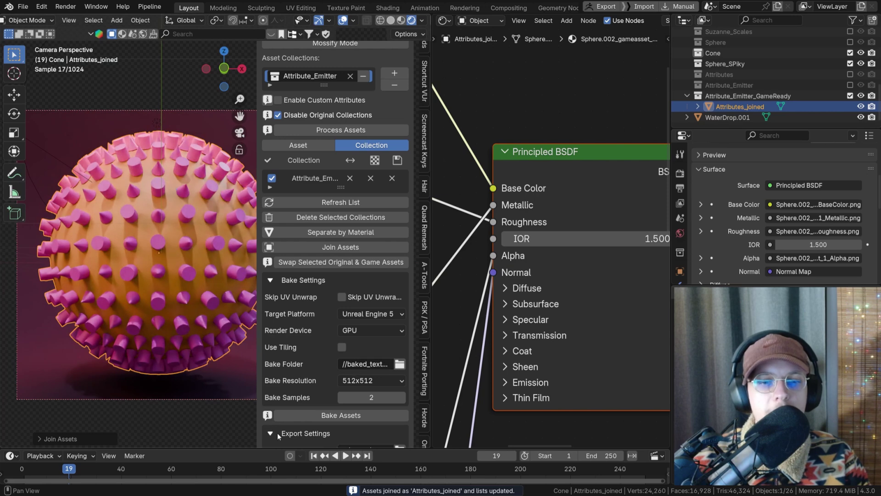
scroll(338, 401, "down", 4)
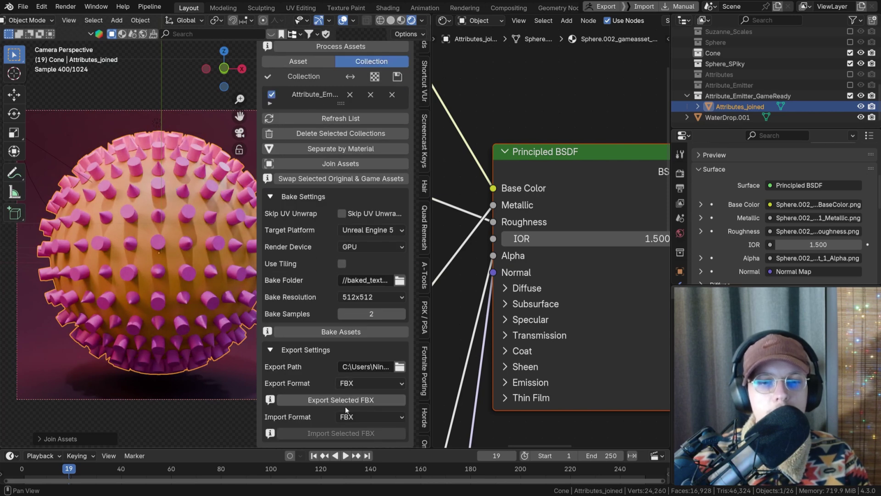
left_click(346, 406)
left_click(345, 433)
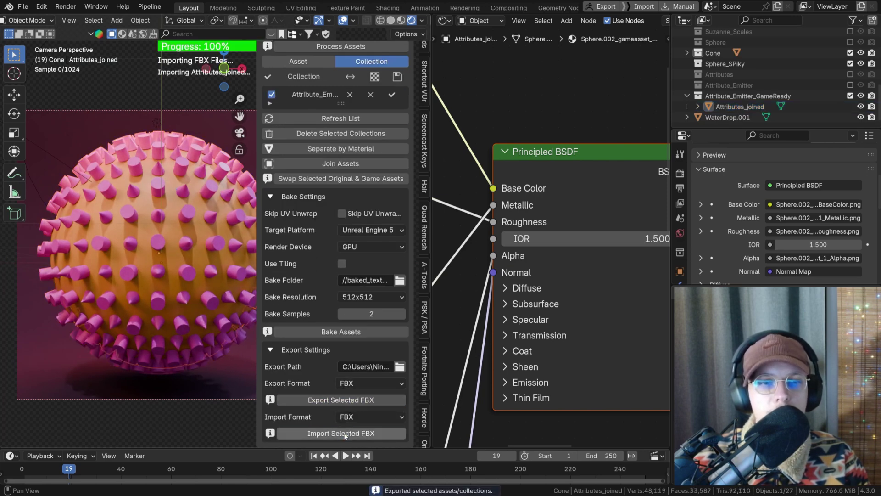
- Move the imported Attributes_joined object about -0.1 m along the Y axis
scroll(138, 257, "down", 2)
key("g")
key("y")
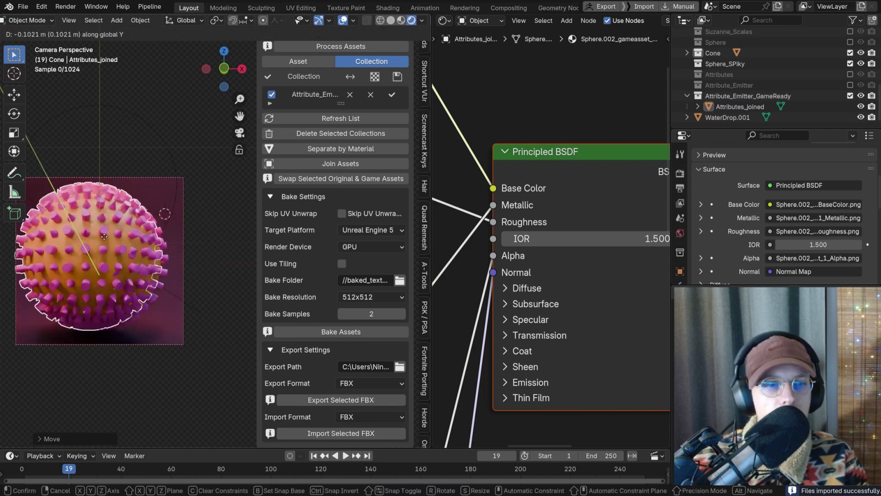
left_click(104, 237)
- Examine the imported sphere's cones and cylinders up close and check the object's modifiers
scroll(110, 244, "up", 6)
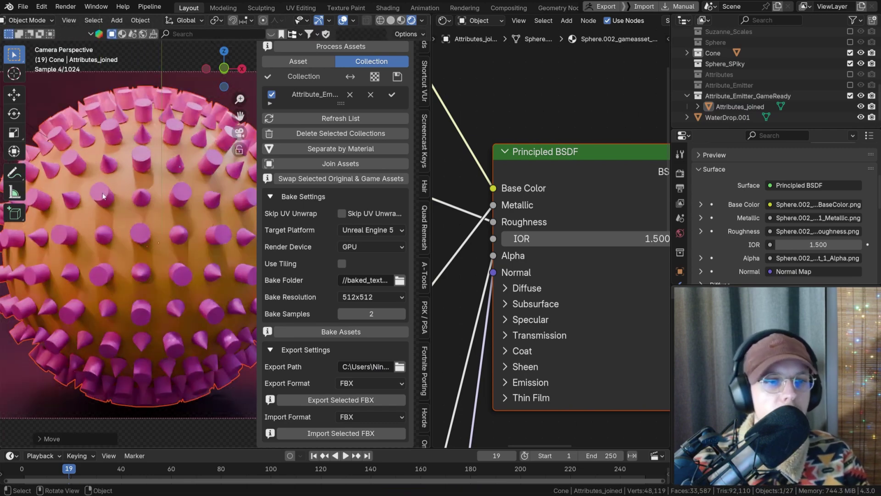
scroll(104, 196, "up", 4)
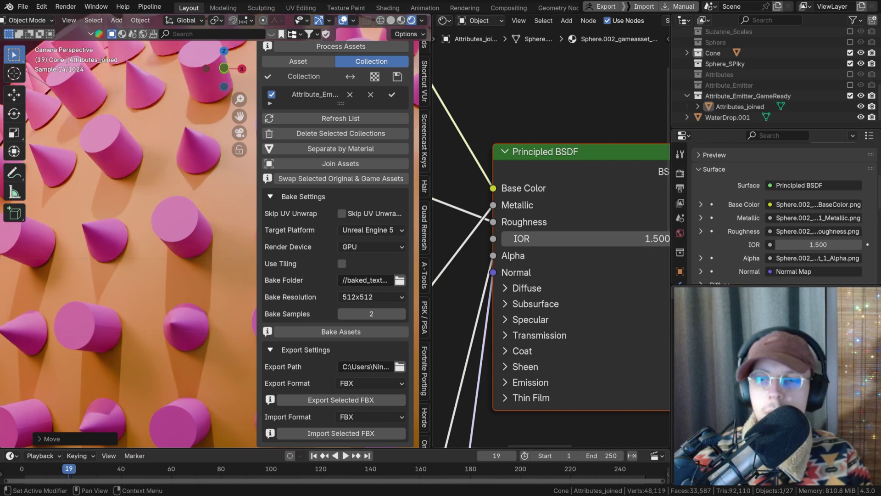
scroll(228, 227, "down", 4)
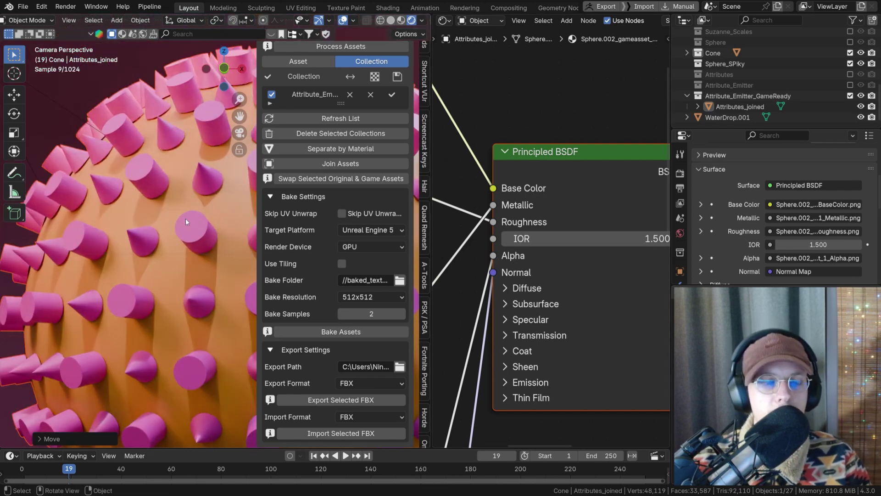
scroll(83, 189, "up", 4)
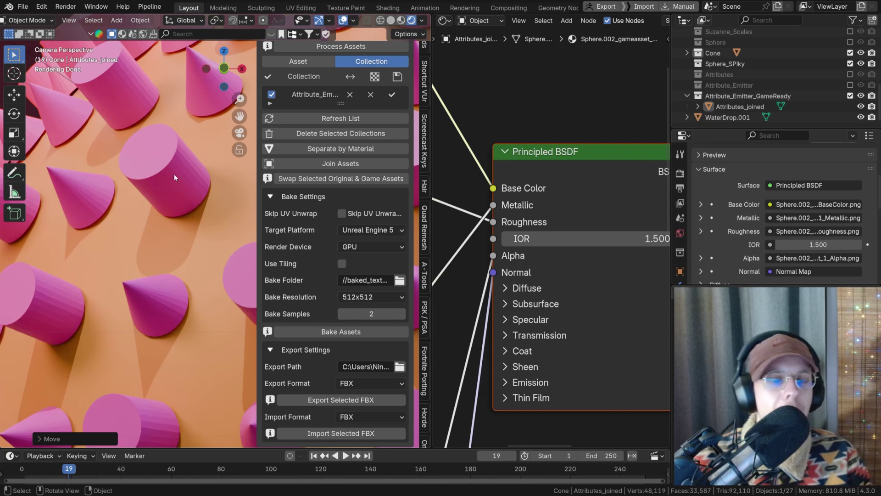
scroll(310, 113, "up", 5)
scroll(310, 112, "up", 1)
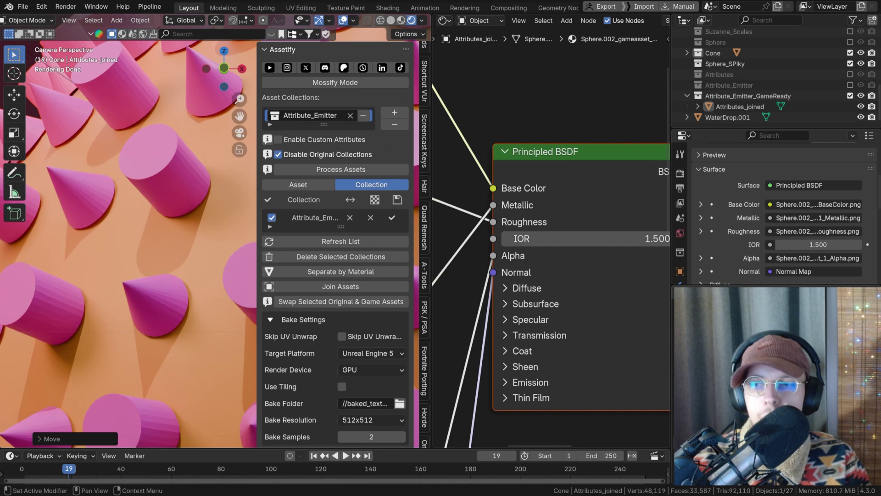
scroll(681, 244, "down", 4)
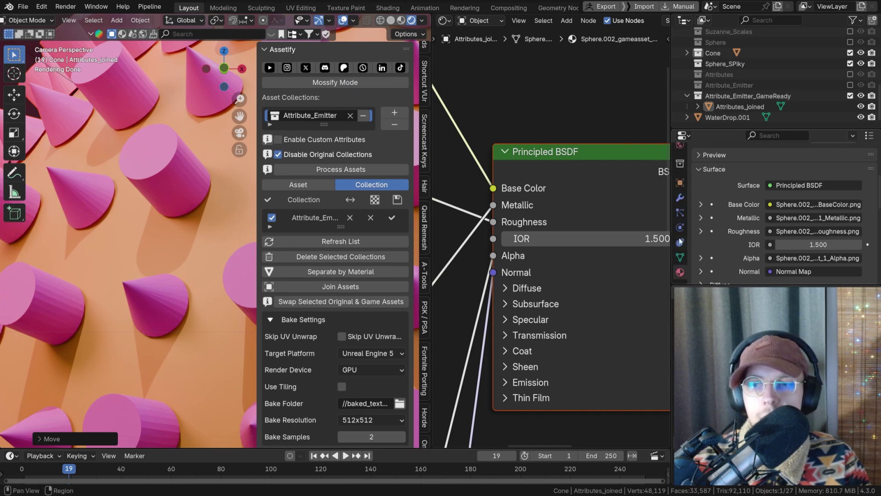
left_click(682, 200)
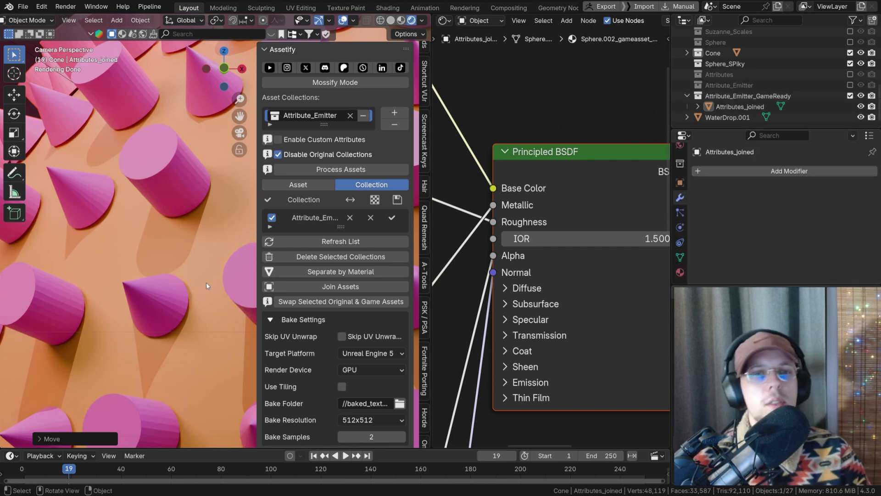
- Collapse Assetify's bake settings while keeping the export settings expanded
scroll(333, 306, "down", 5)
scroll(332, 306, "up", 5)
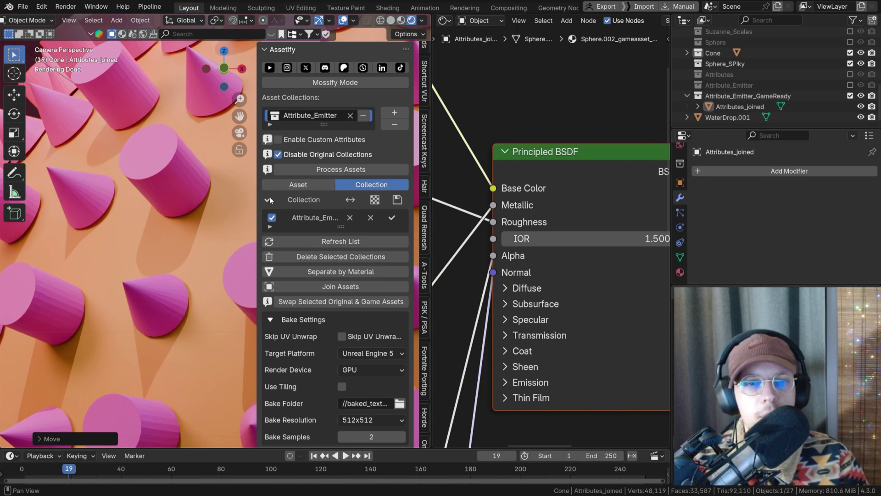
scroll(279, 179, "down", 5)
left_click(302, 289)
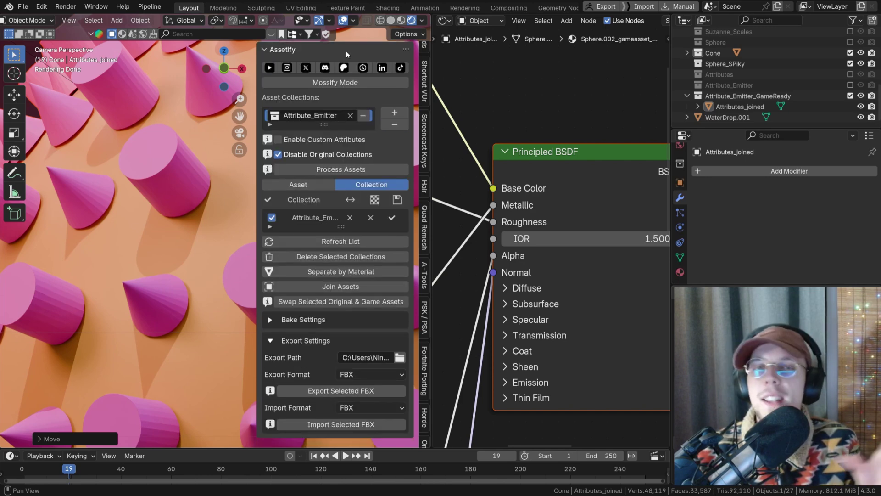